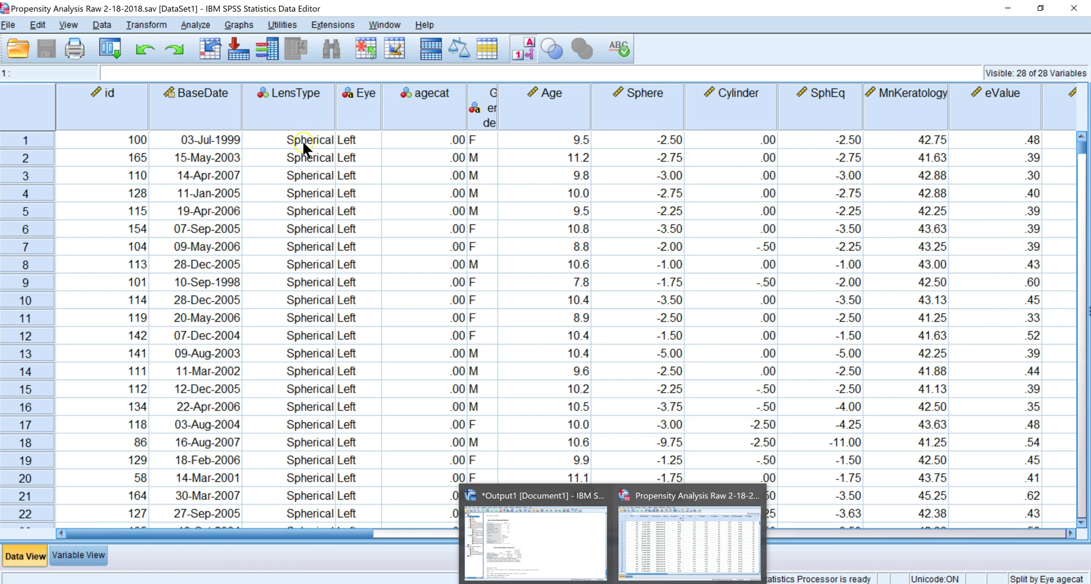
Split the dataset into separate files by Eye and agecat, writing them to the PropensityMatchedEyeAge folder.
click(352, 142)
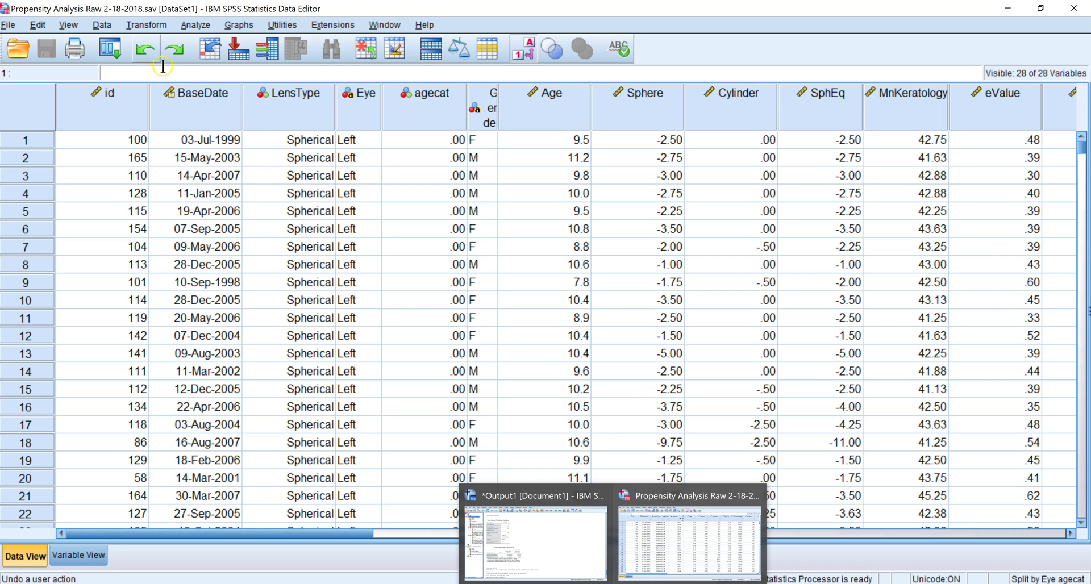
click(103, 25)
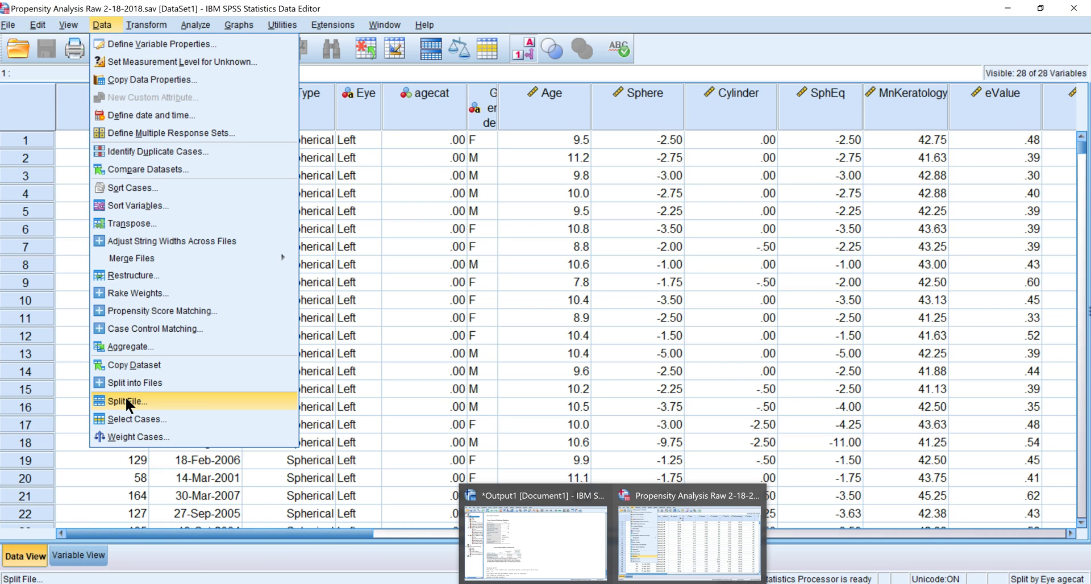
click(156, 382)
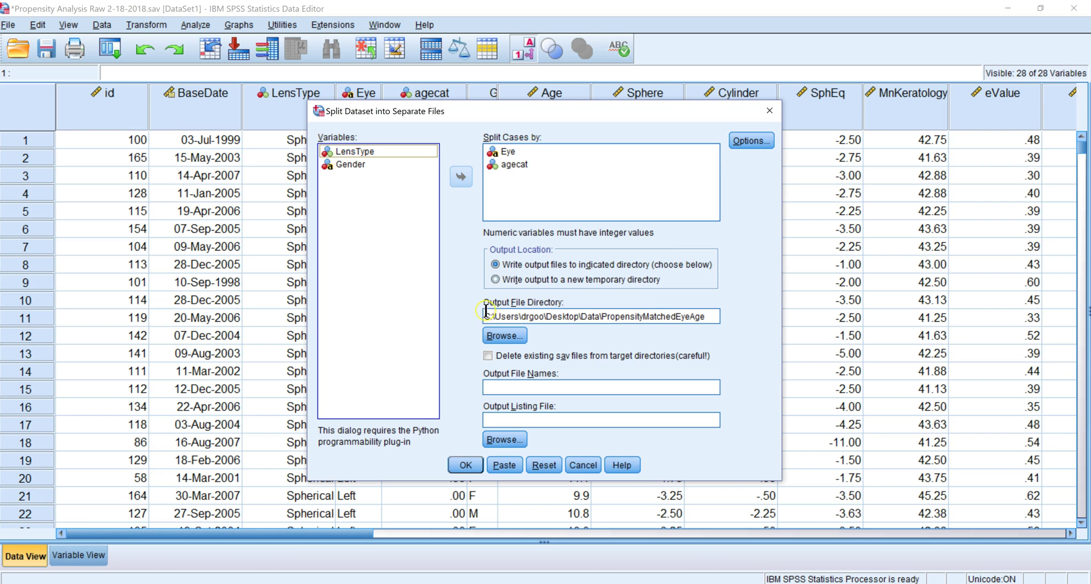
click(706, 318)
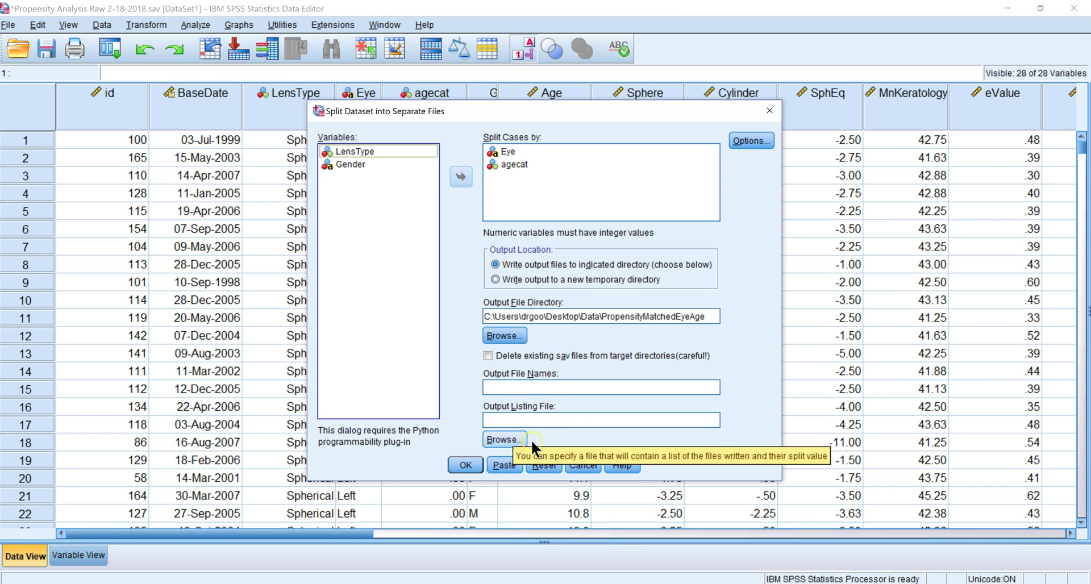
click(465, 464)
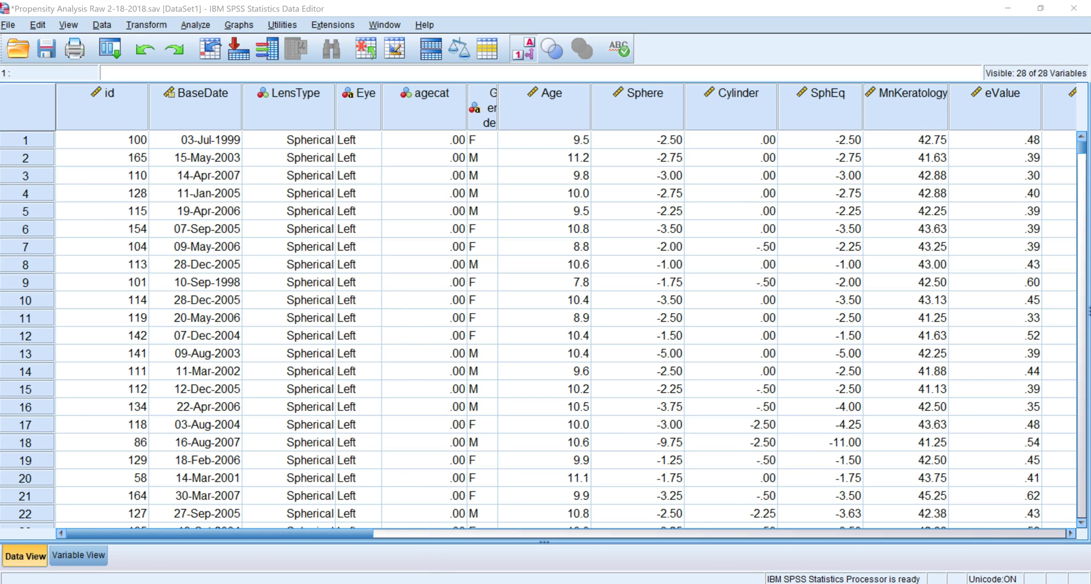
Switch to File Explorer and open the Left_0 data file from the PropensityMatchedEyeAge folder.
key(alt+Tab)
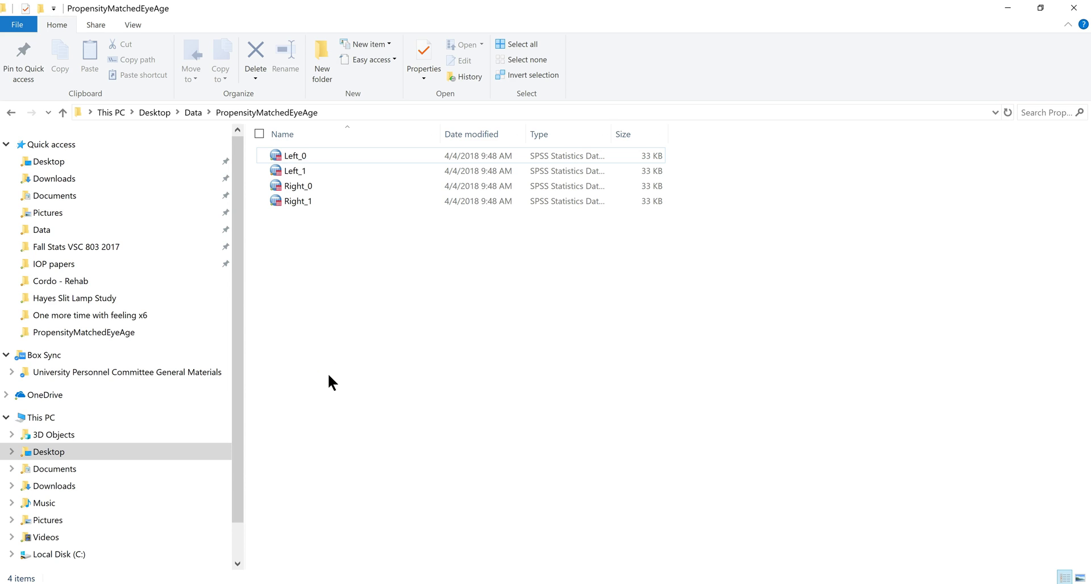
double_click(274, 151)
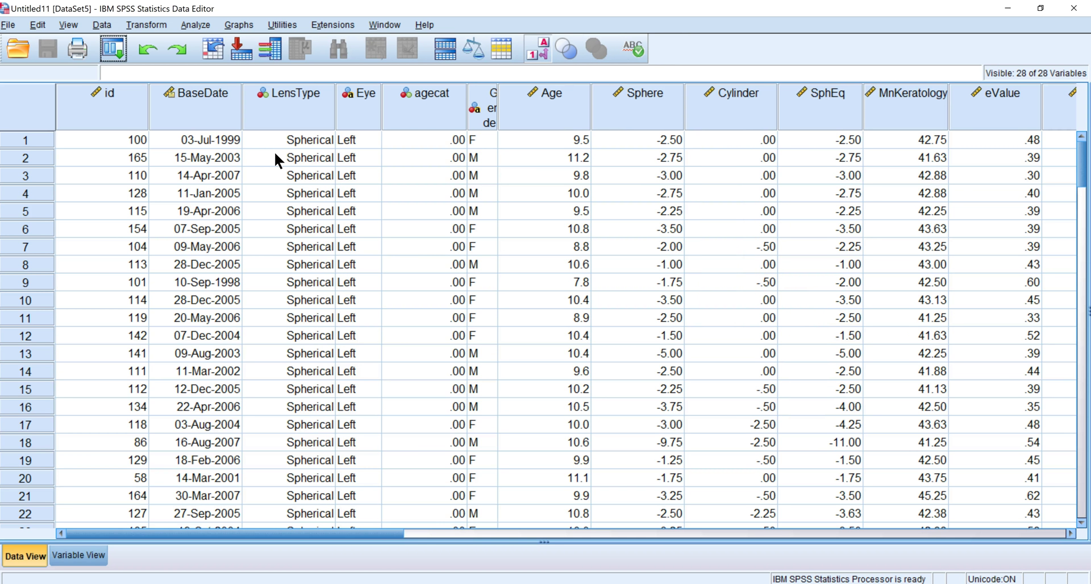
Start Propensity Score Matching with LensType as the group indicator and Gender as a factor.
click(103, 24)
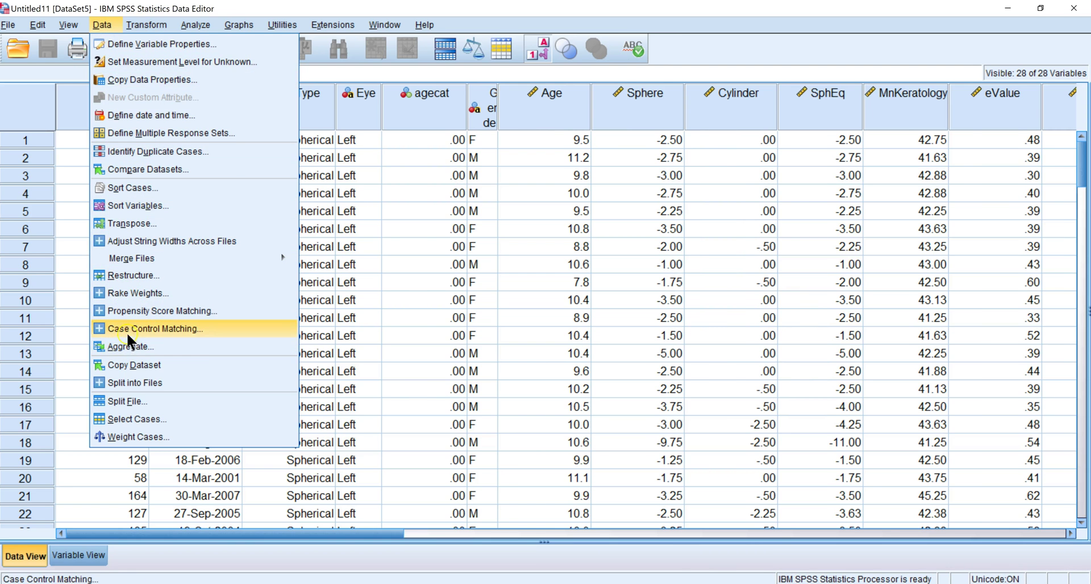
click(50, 122)
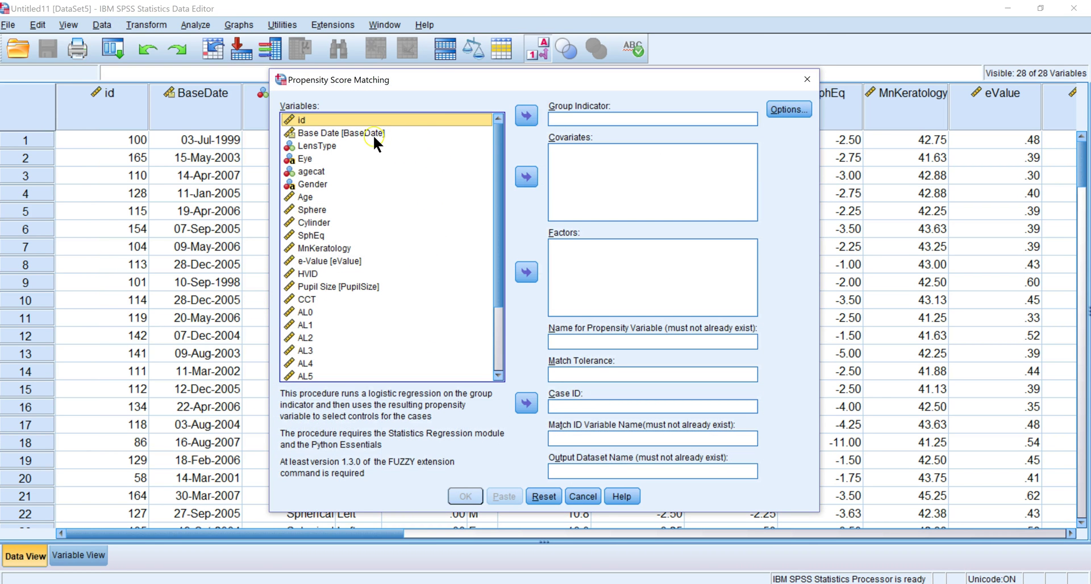
click(332, 145)
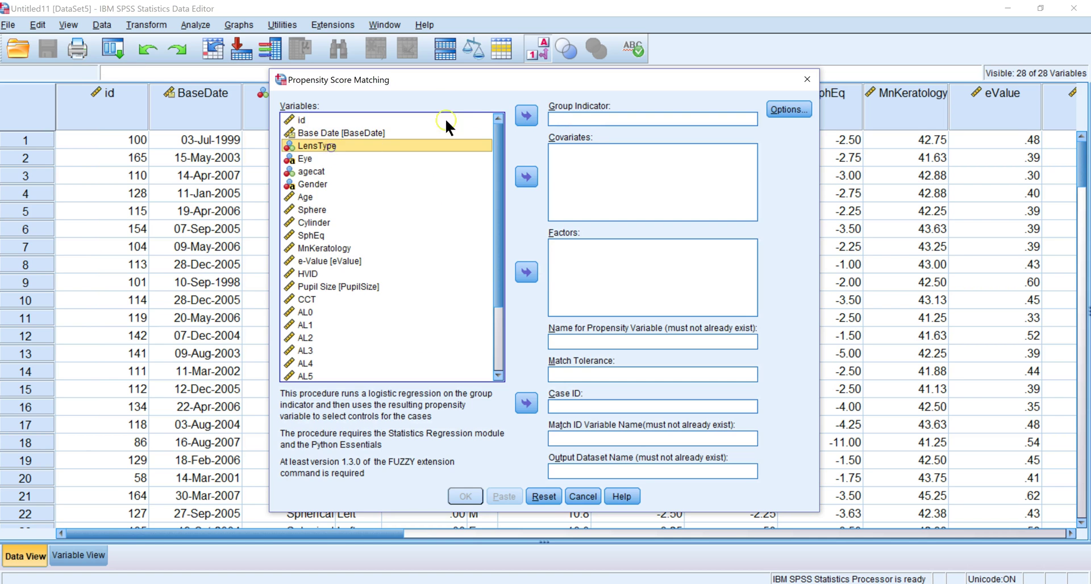
click(526, 115)
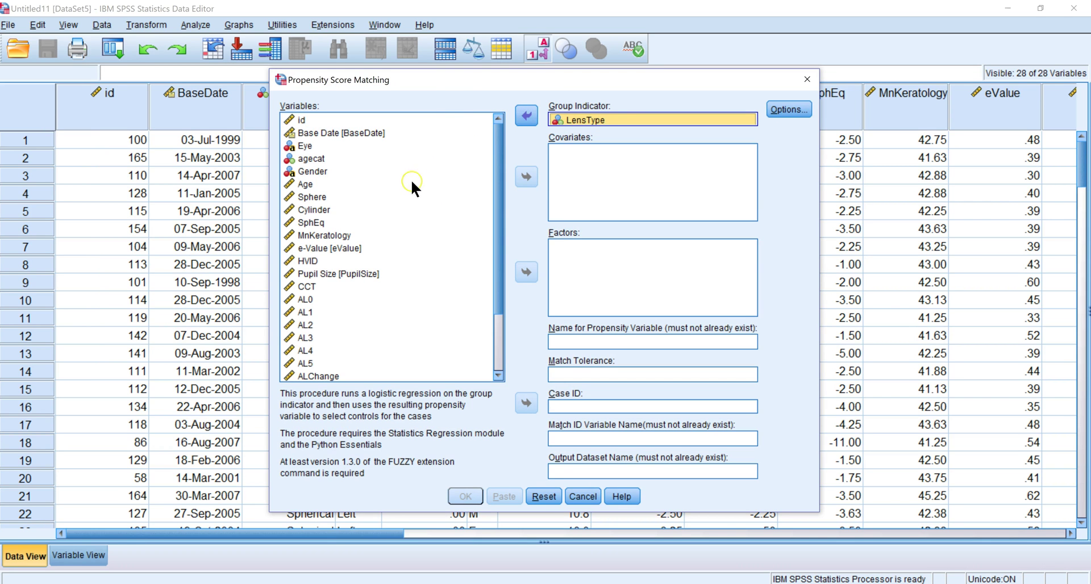
click(321, 170)
click(526, 272)
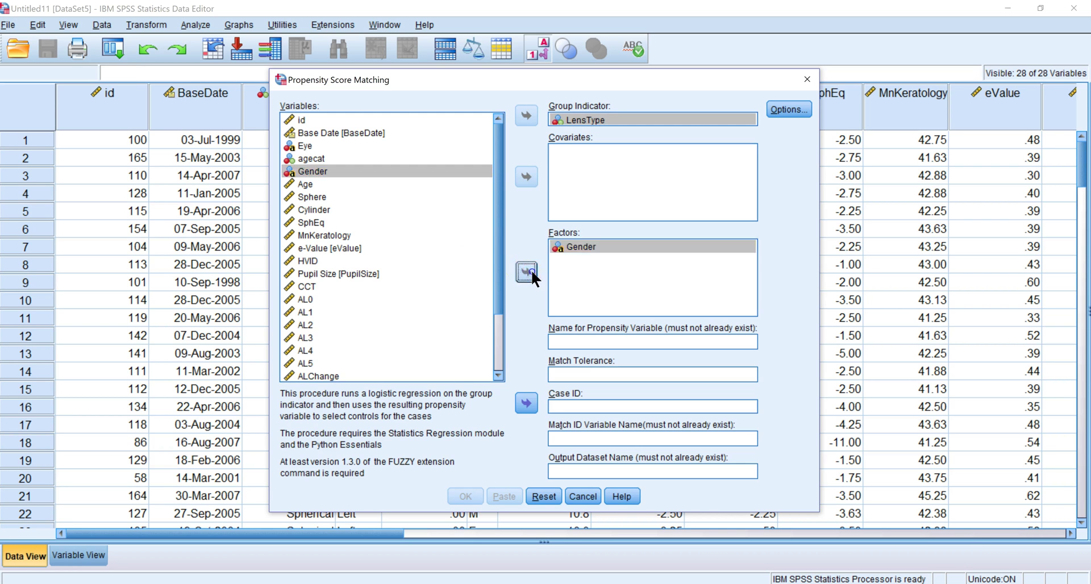
Add Age, Sphere, Cylinder, SphEq, MnKeratology, e-Value, HVID, Pupil Size, CCT and AL0 as covariates and check the list.
click(315, 172)
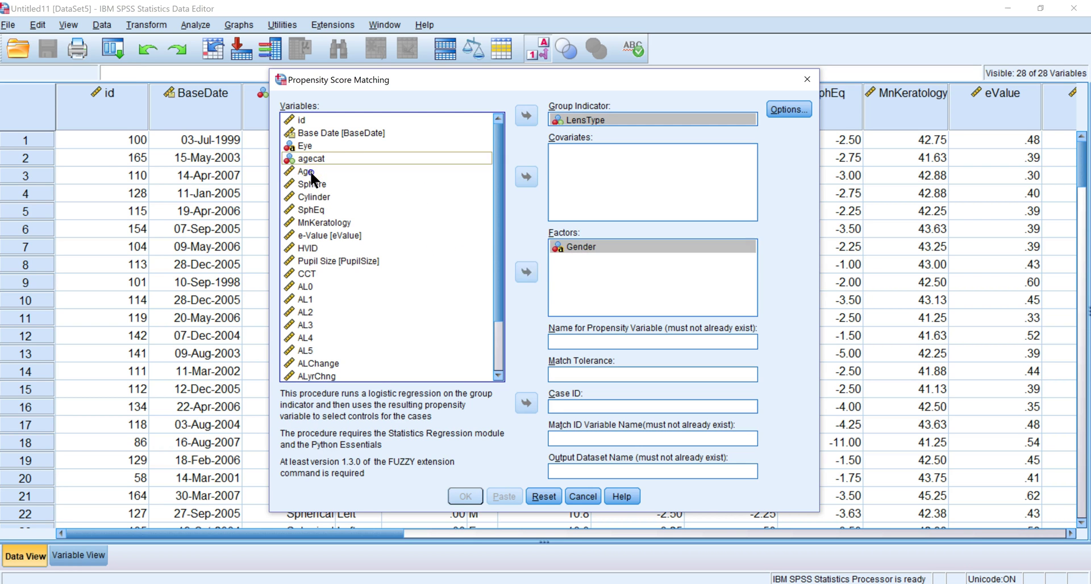
shift+click(307, 286)
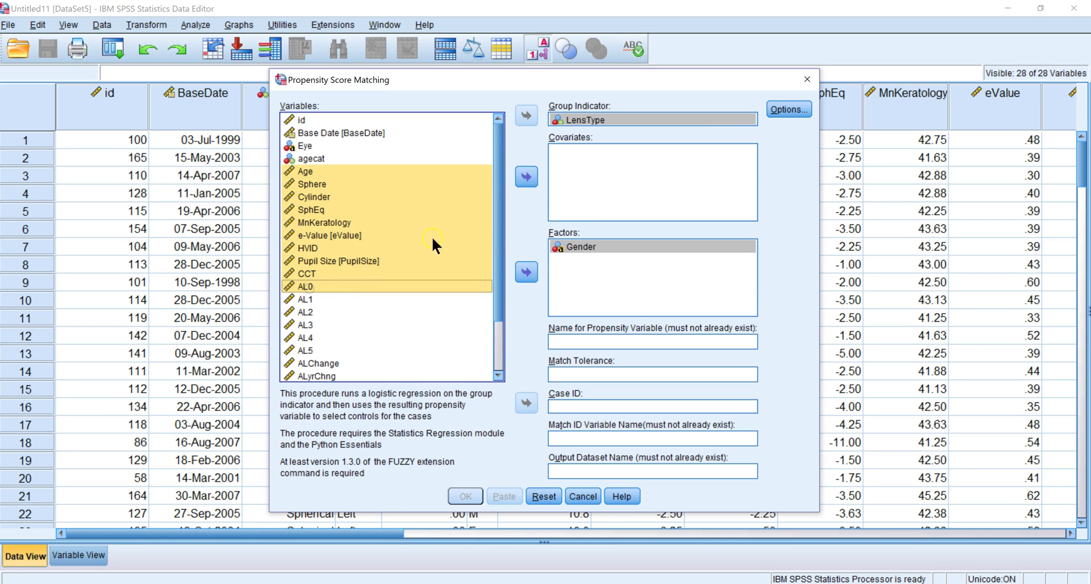
click(518, 176)
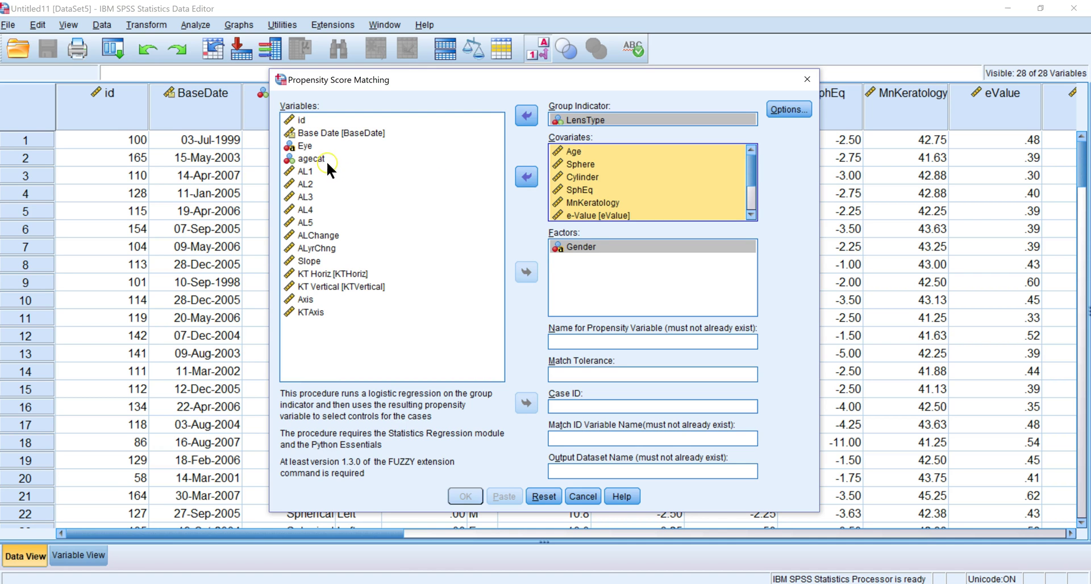
click(585, 179)
scroll(623, 180, down, 1)
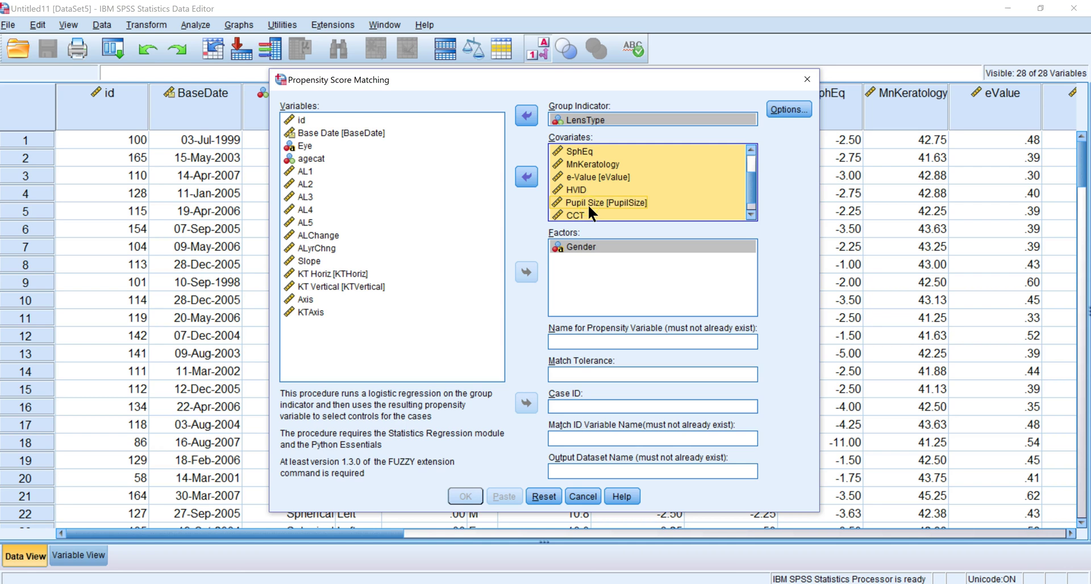
scroll(592, 200, down, 1)
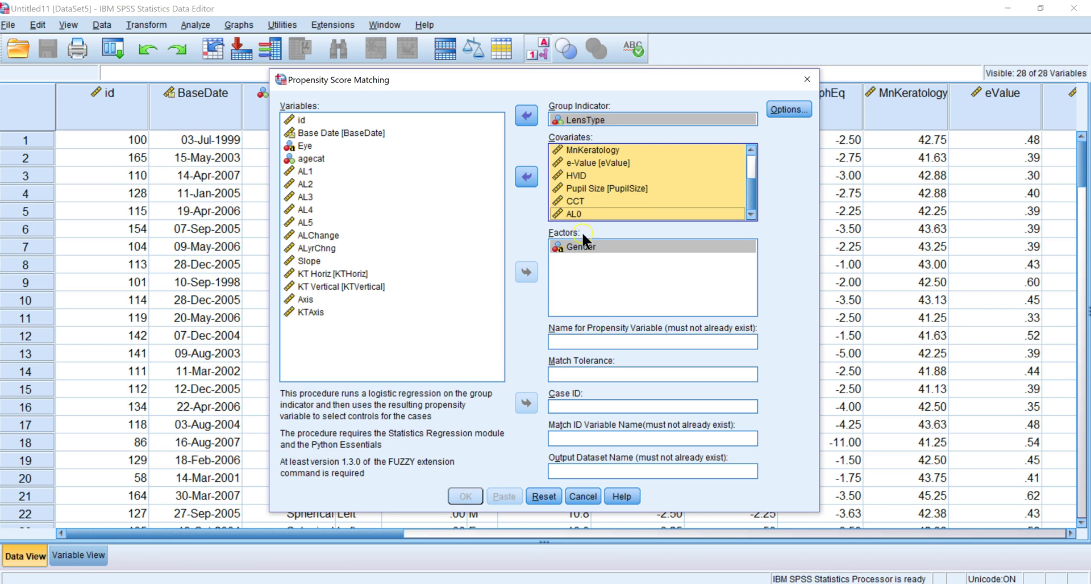
Name the propensity variable Probability and set the match tolerance to .02.
click(580, 341)
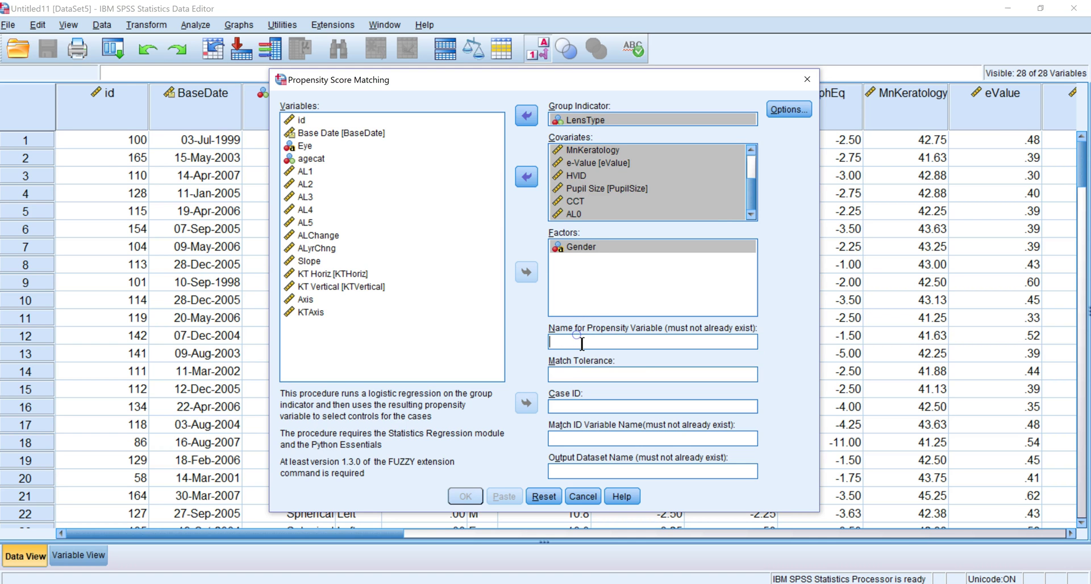
text(Pro)
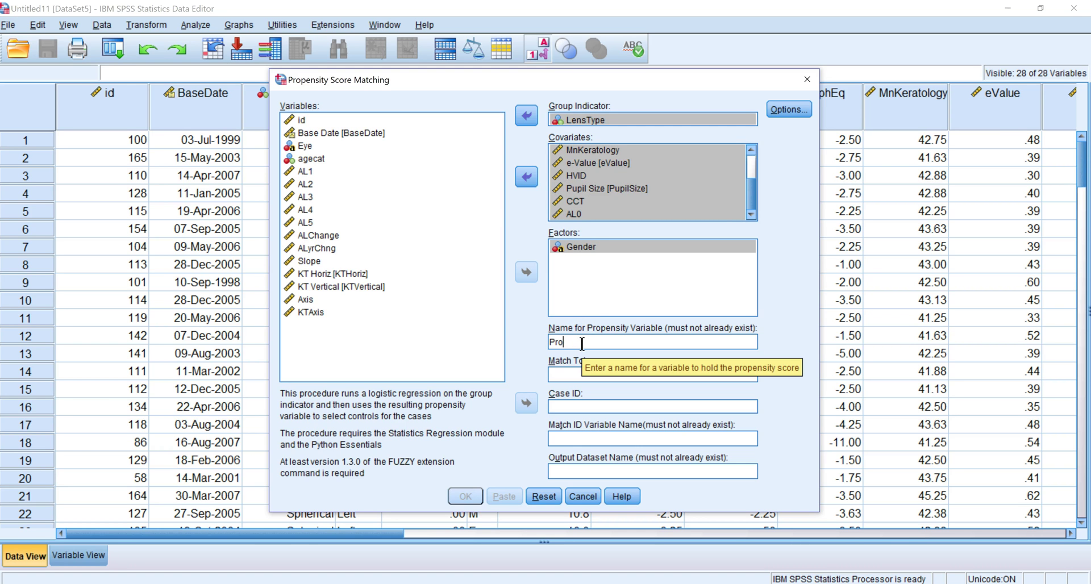
text(bability)
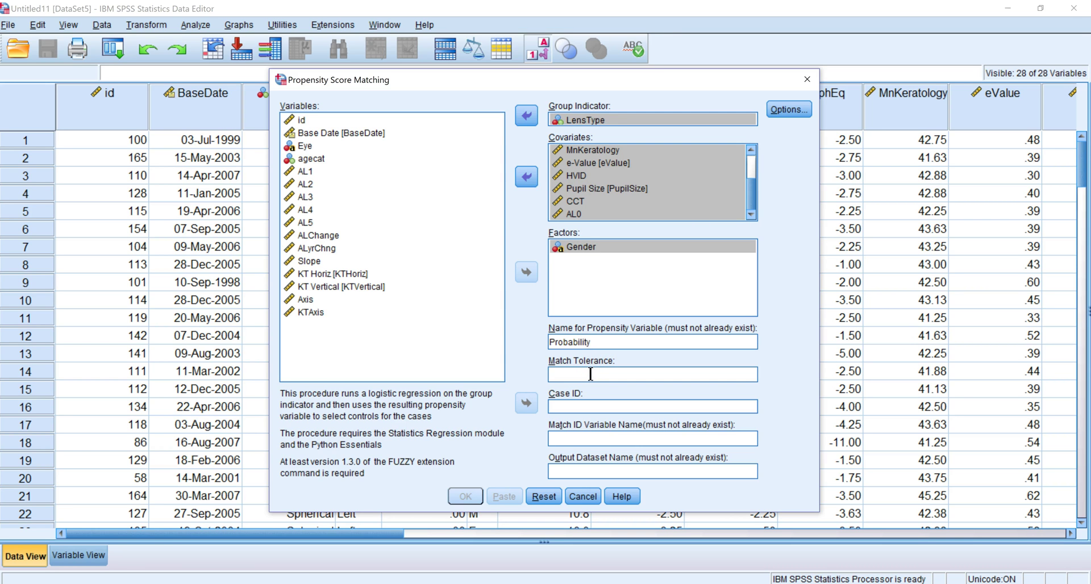
click(591, 374)
text(.02)
Assign the id variable as the case ID and name the match ID variable MatchID.
click(578, 404)
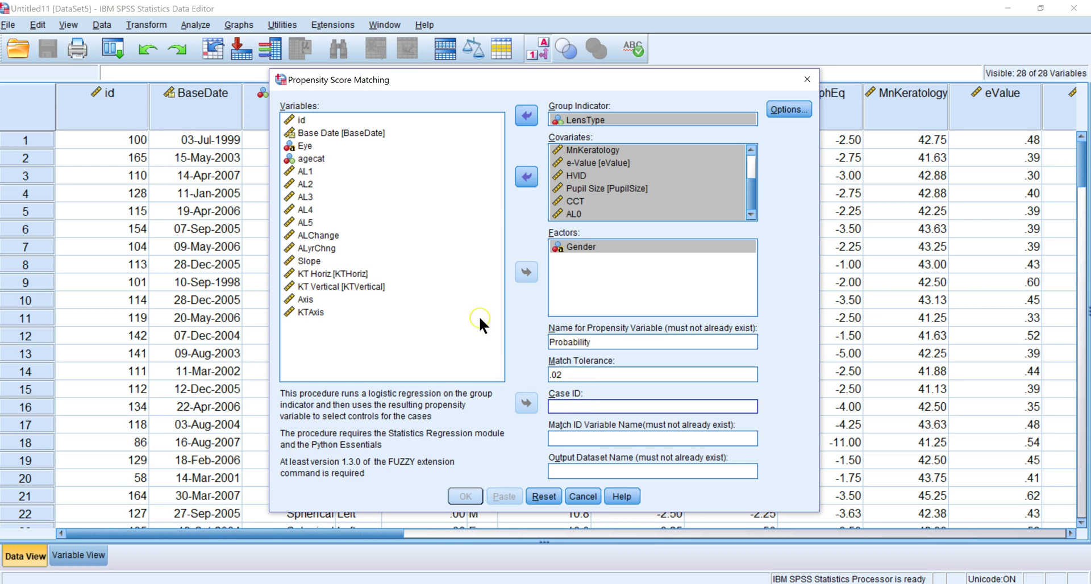
click(304, 120)
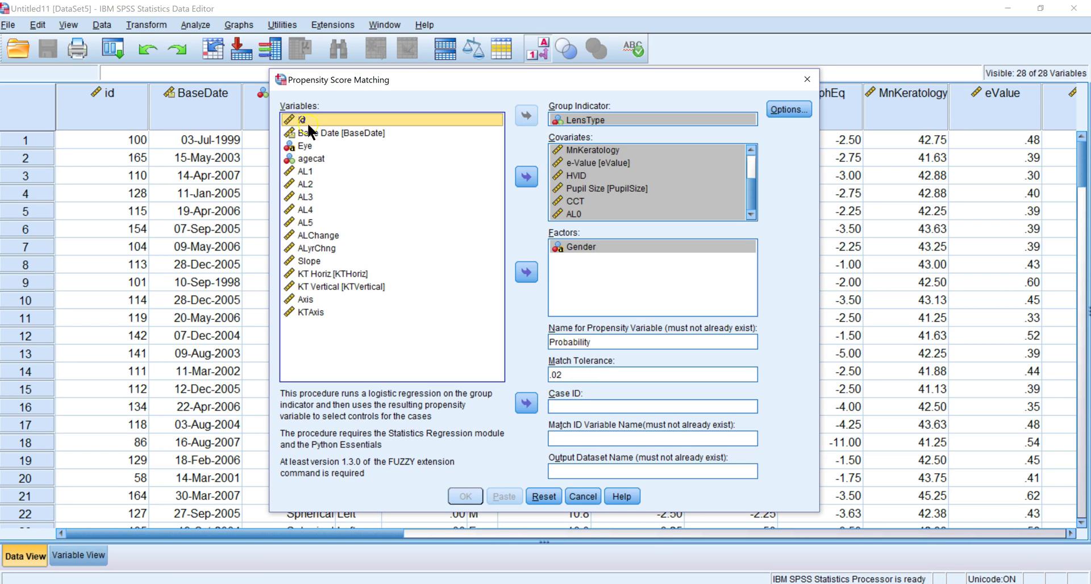
click(528, 399)
click(558, 438)
text(M)
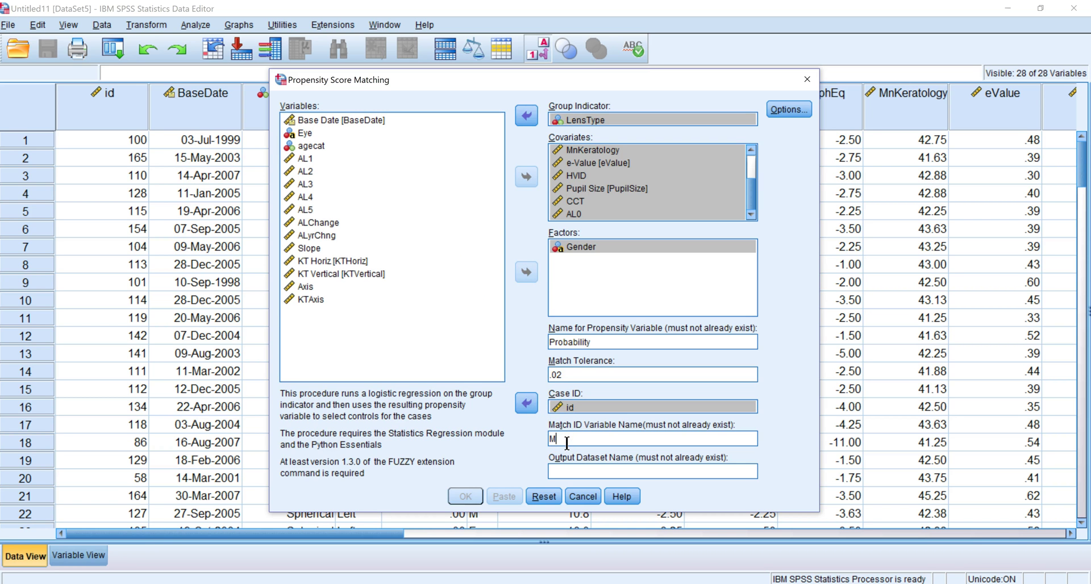
text(atchID)
Name the output dataset mLeft_0 and run the propensity score matching.
click(569, 476)
click(571, 472)
text(mLeft_0)
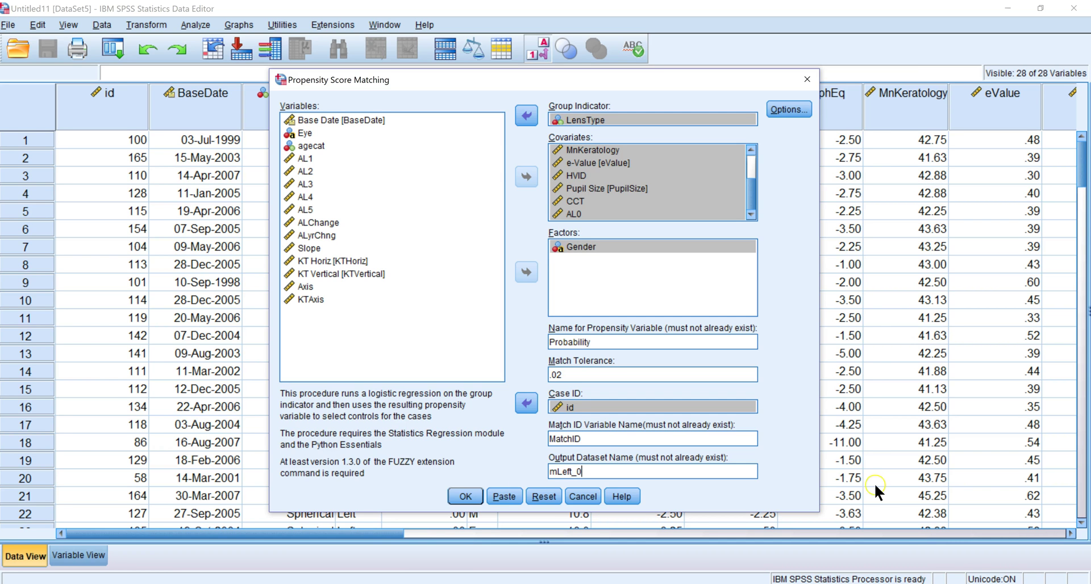
click(459, 494)
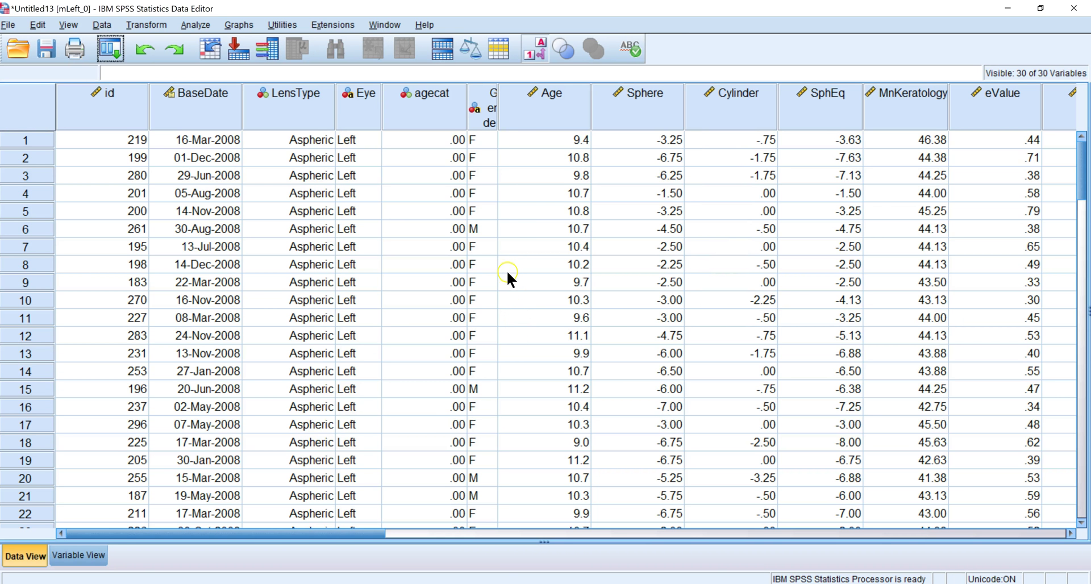
Switch to the Output1 viewer window and view the log of the matching run.
mouse_move(542, 583)
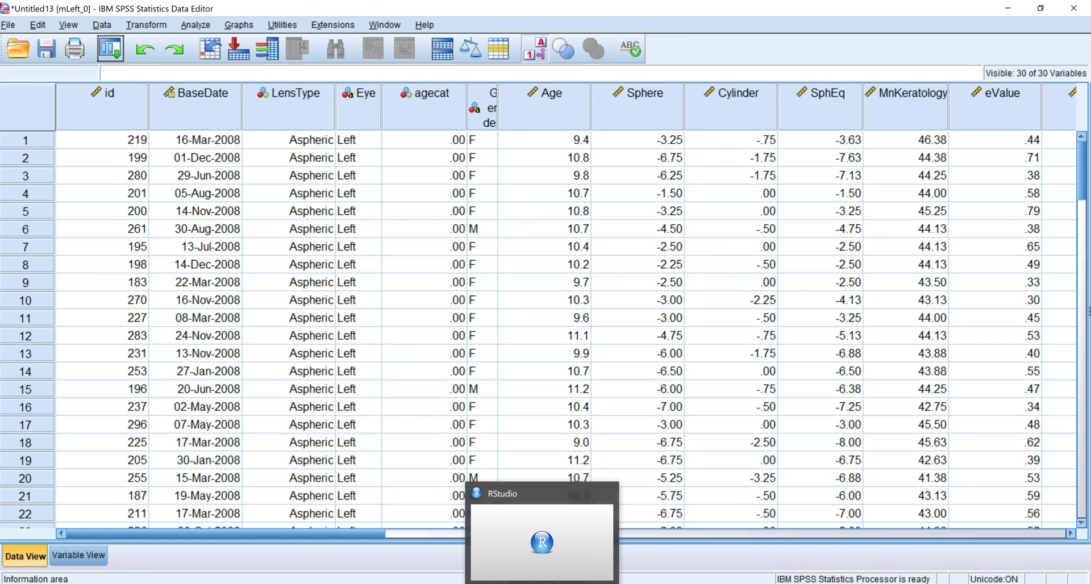
mouse_move(436, 583)
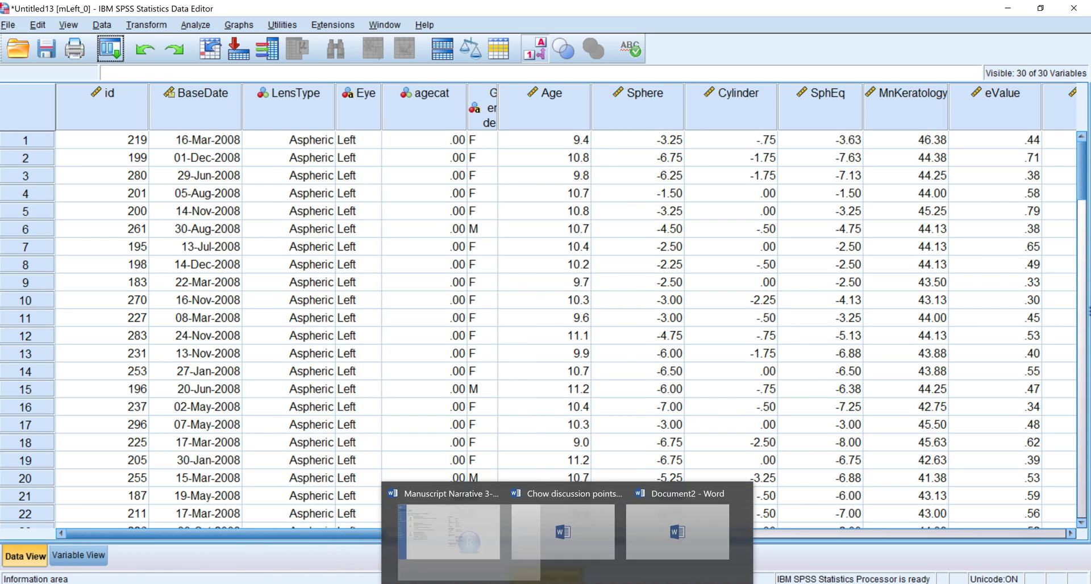
mouse_move(612, 583)
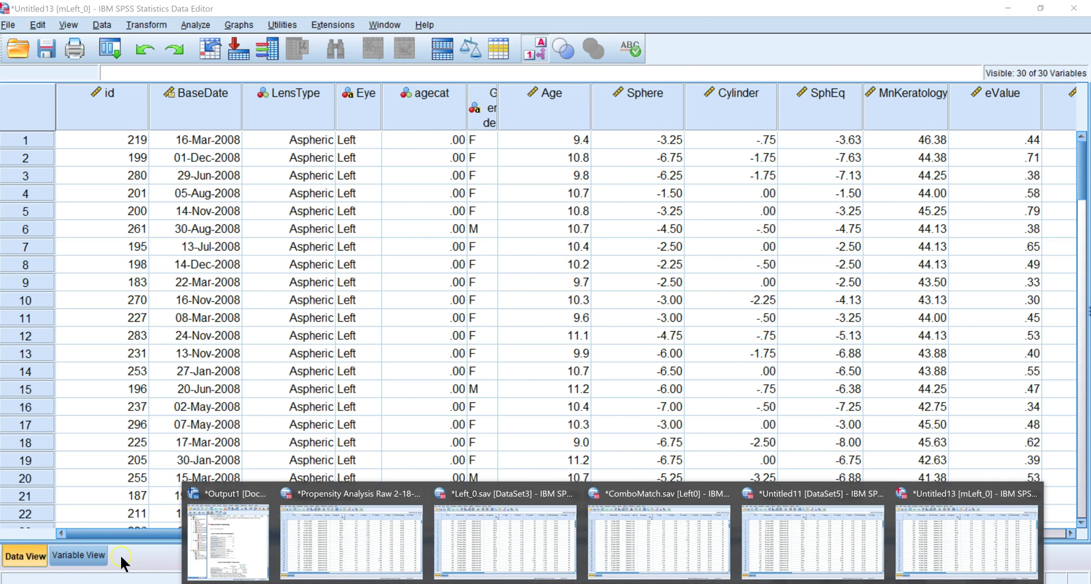
click(206, 550)
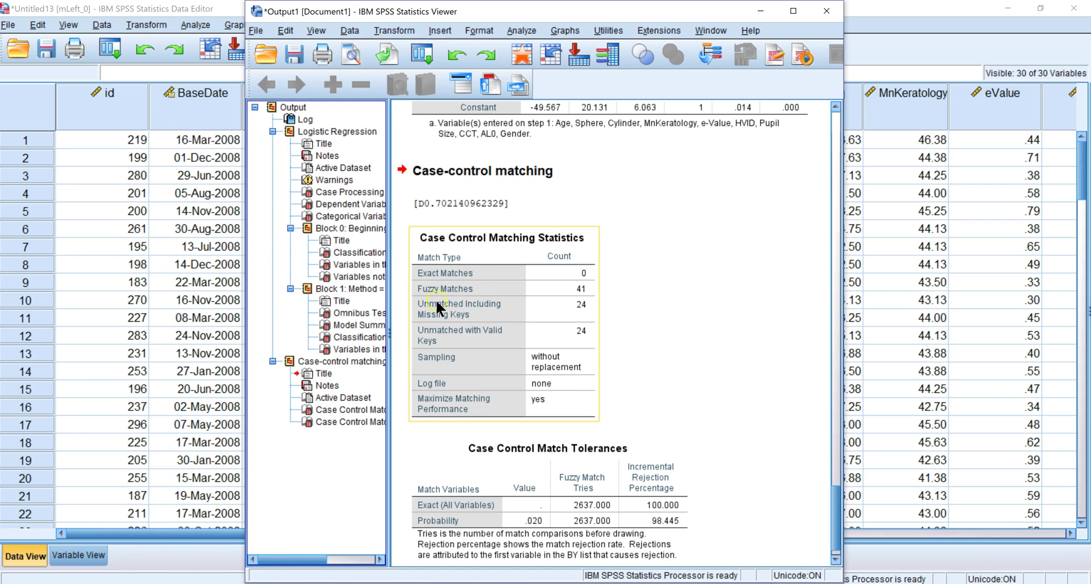
click(306, 120)
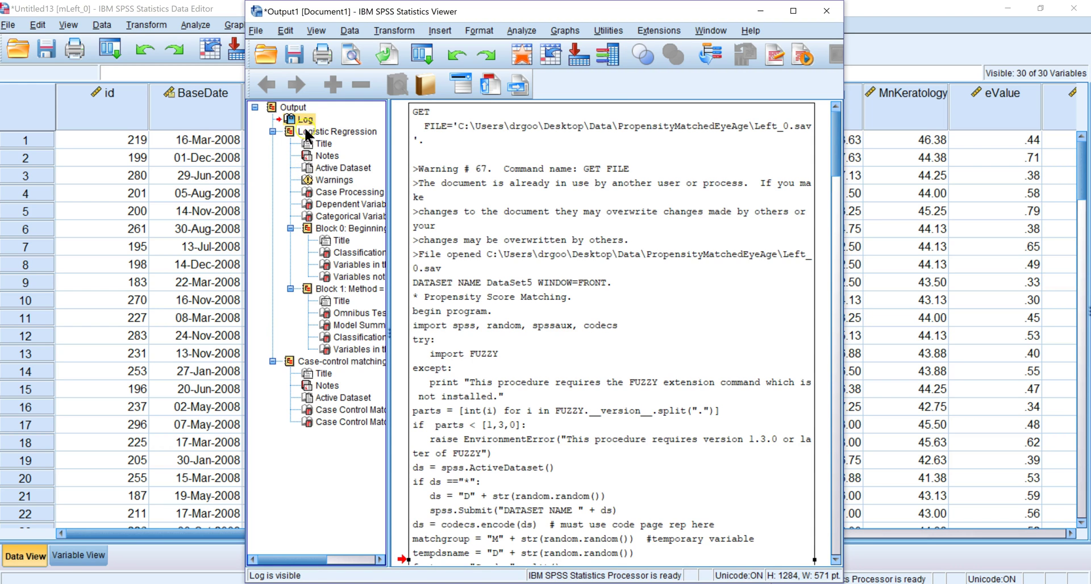
Examine the logistic regression tables and the case-control matching statistics and tolerances in the output.
click(303, 132)
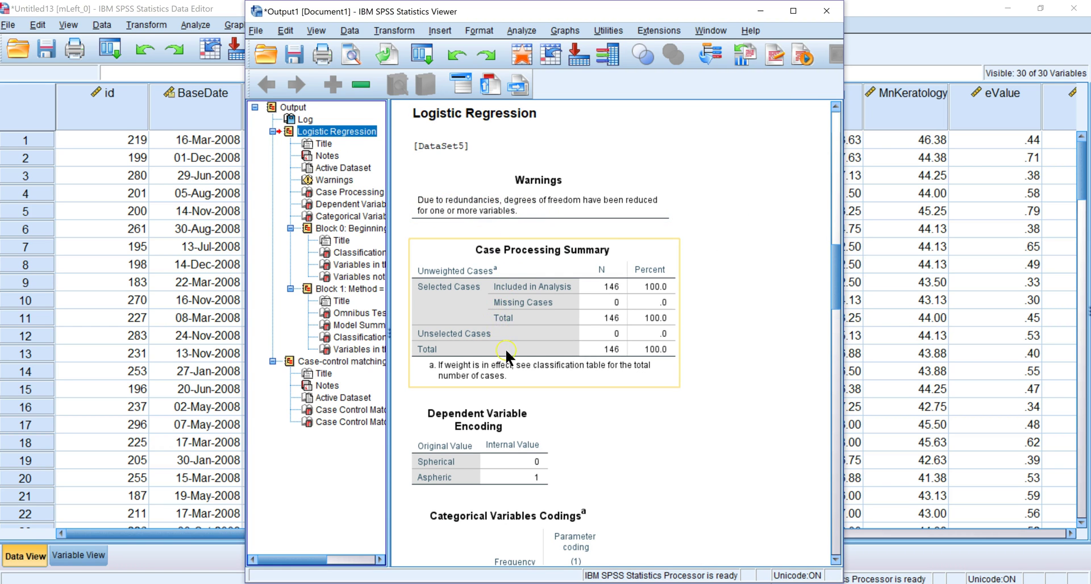
scroll(505, 355, down, 8)
scroll(506, 357, down, 2)
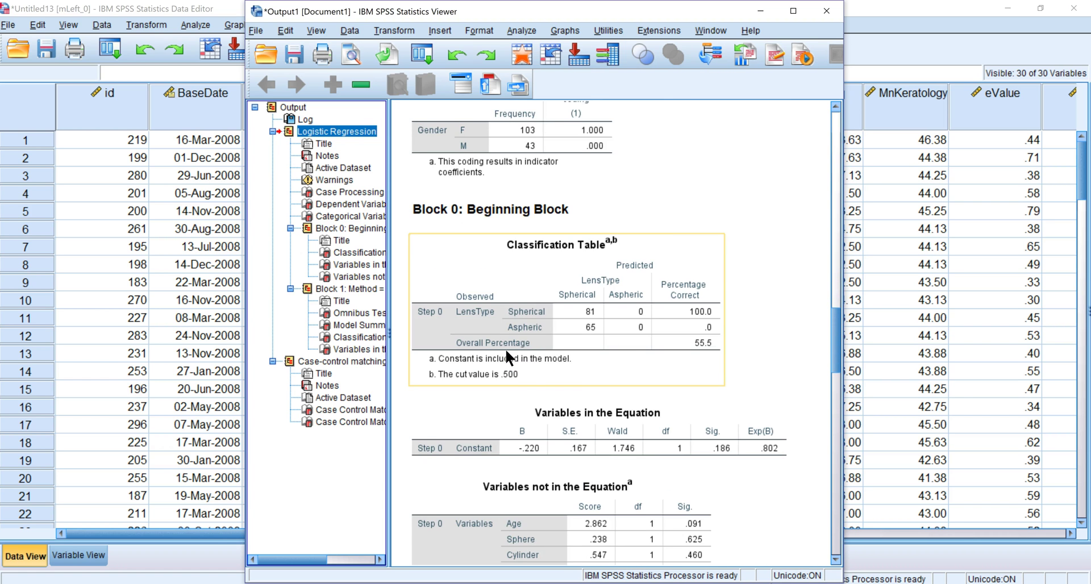
scroll(534, 361, down, 10)
scroll(560, 367, down, 12)
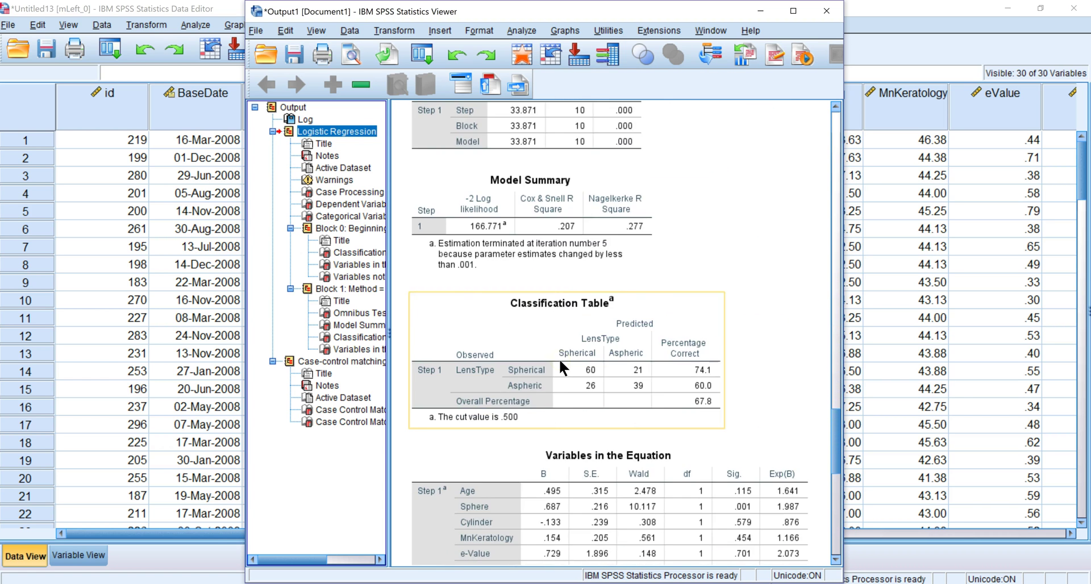
scroll(561, 365, down, 3)
scroll(561, 367, down, 10)
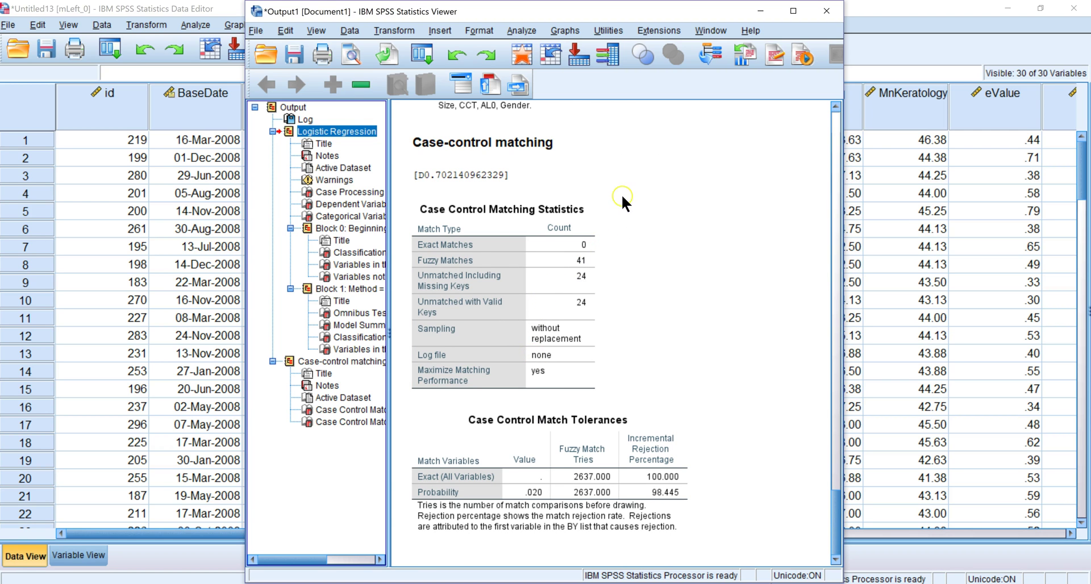
scroll(607, 221, up, 3)
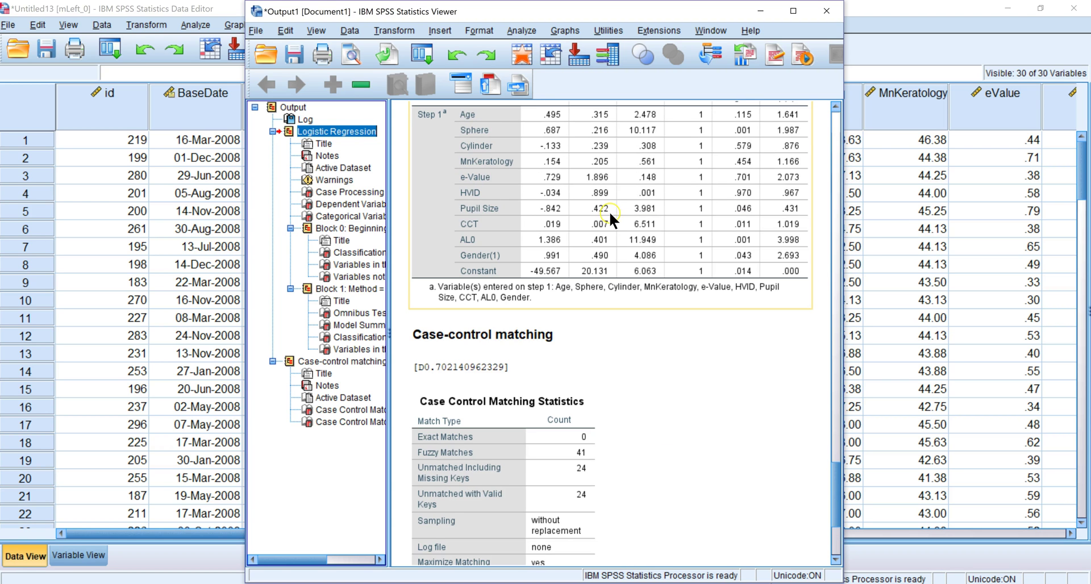
Sort the cases of the mLeft_0 dataset by predicted probability in ascending order and return to the data.
click(955, 228)
drag(362, 531, 954, 488)
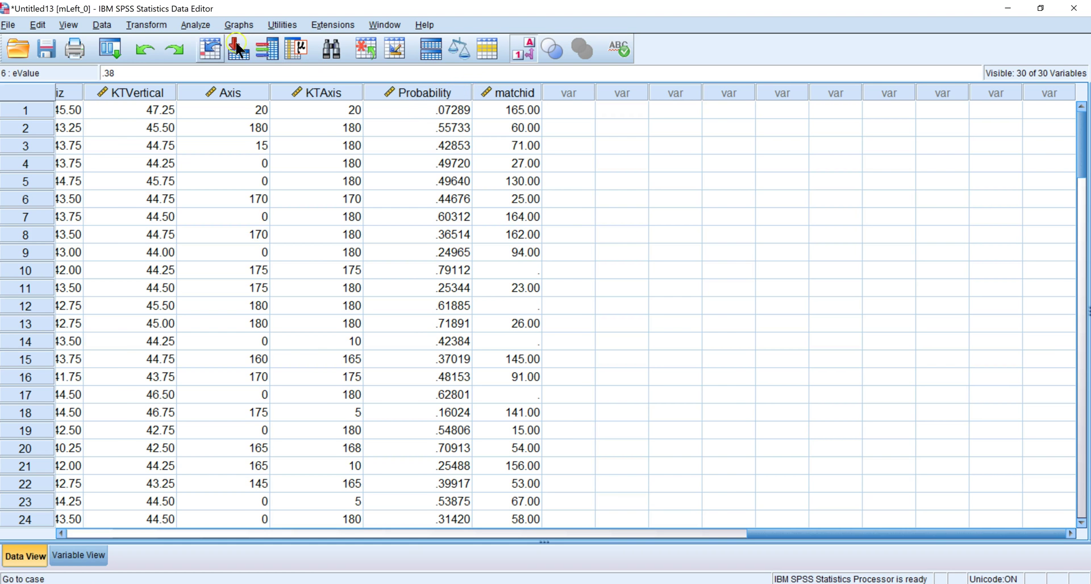
click(103, 25)
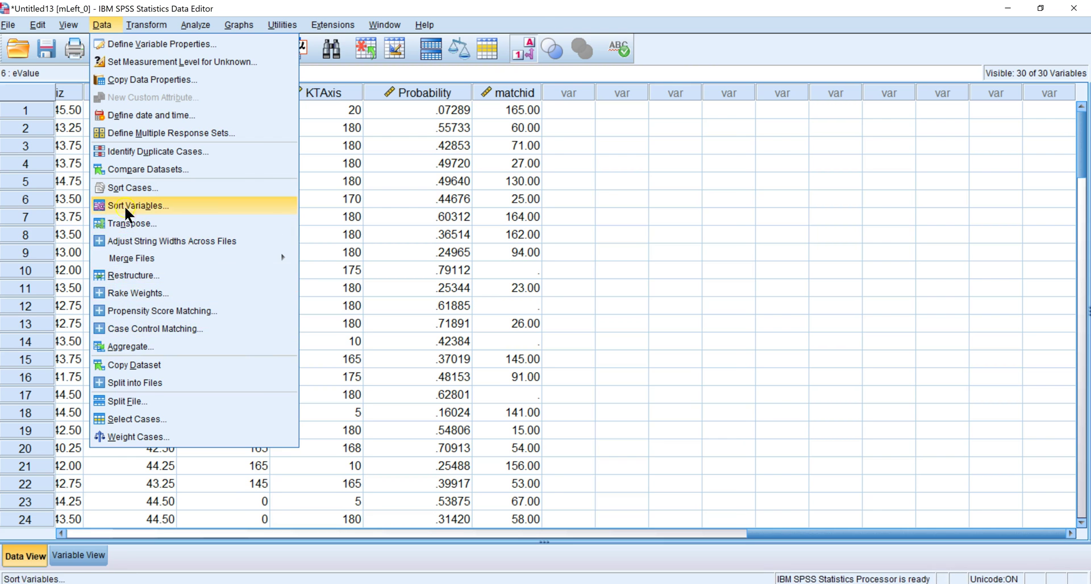
click(128, 190)
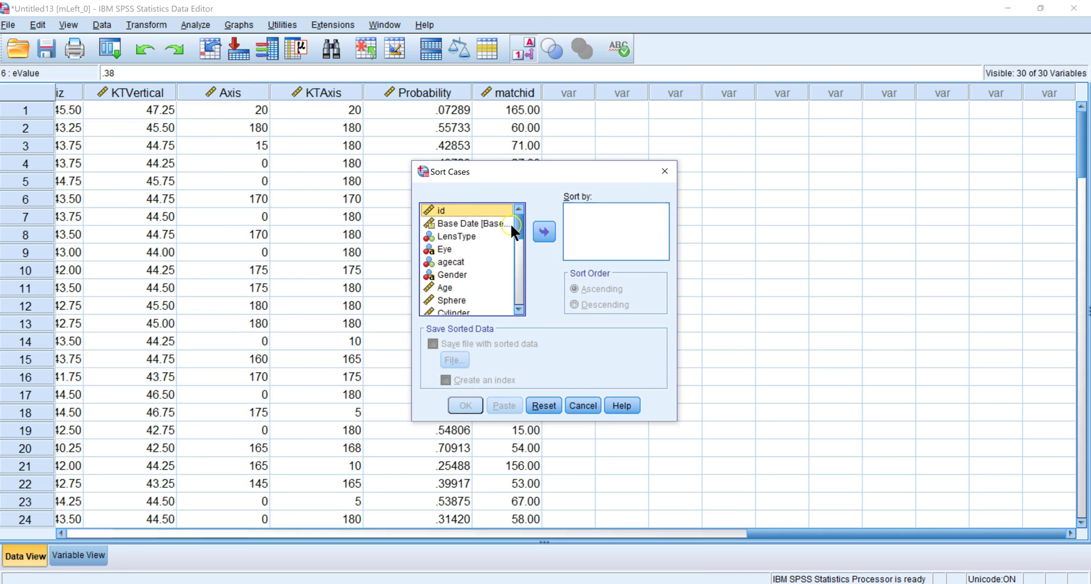
drag(518, 228, 515, 318)
click(502, 309)
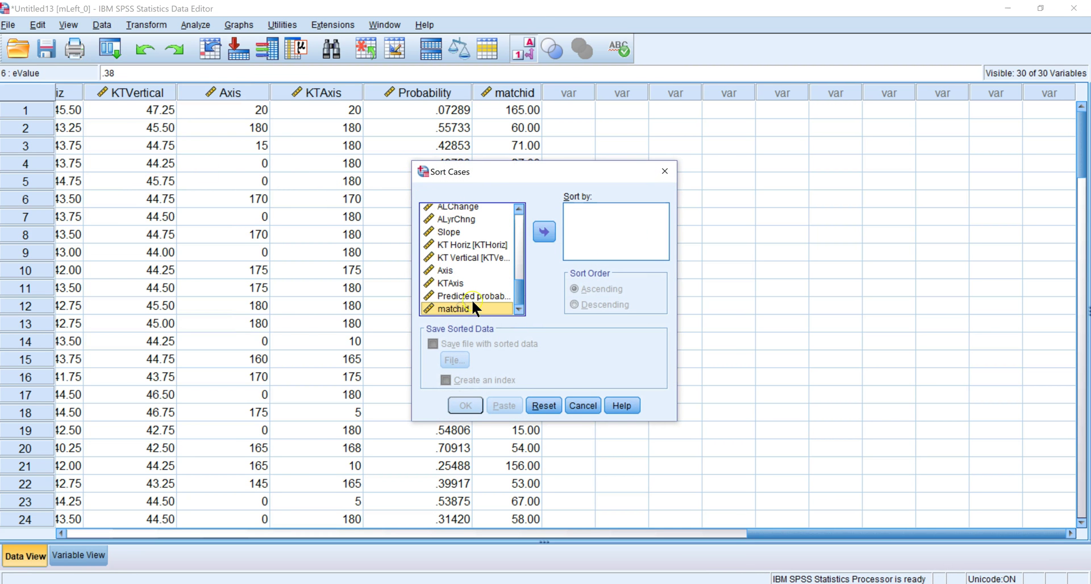
click(469, 296)
click(545, 224)
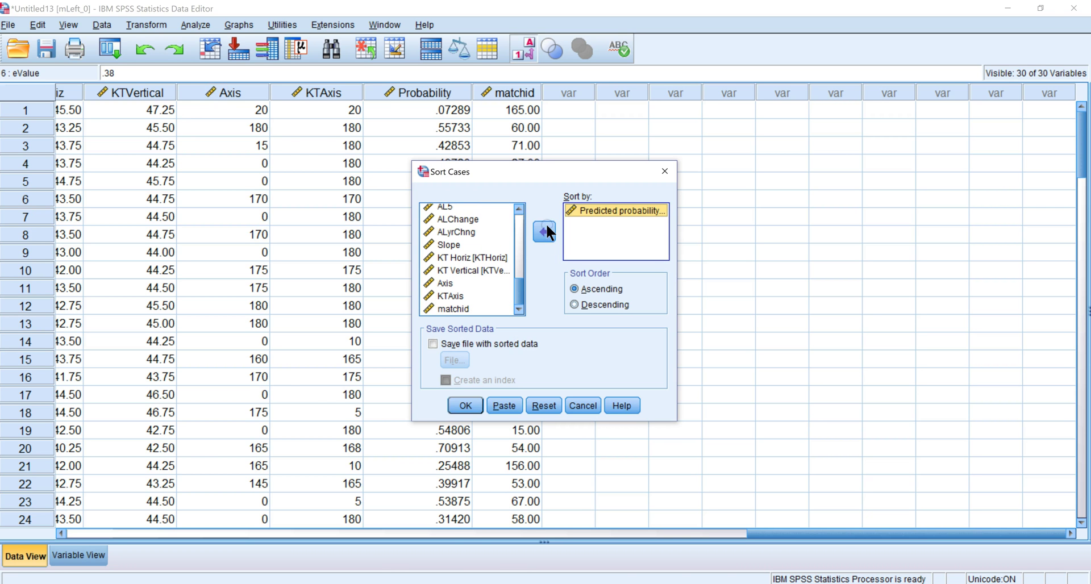
click(466, 405)
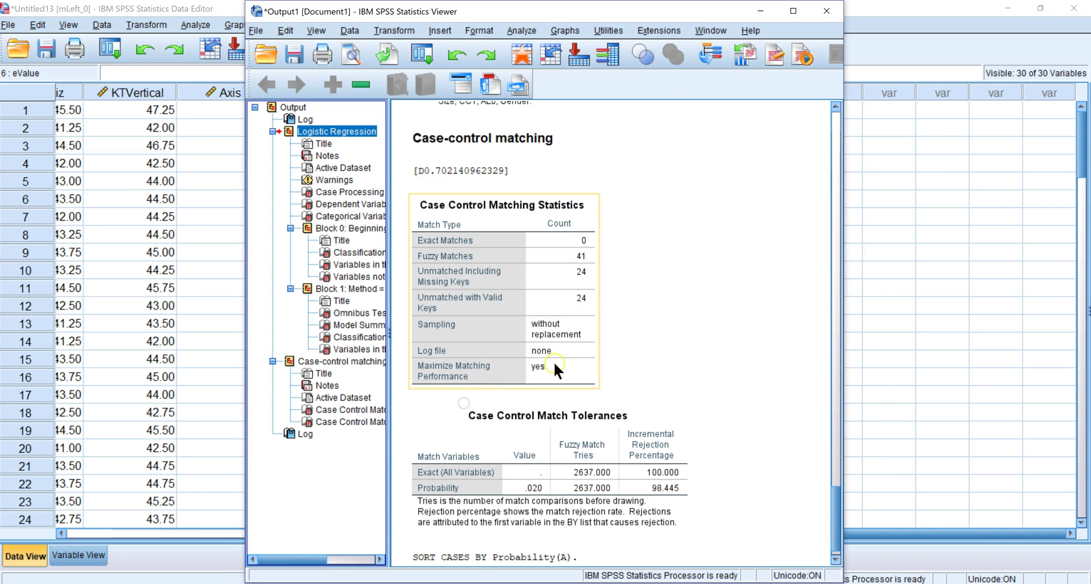
click(935, 283)
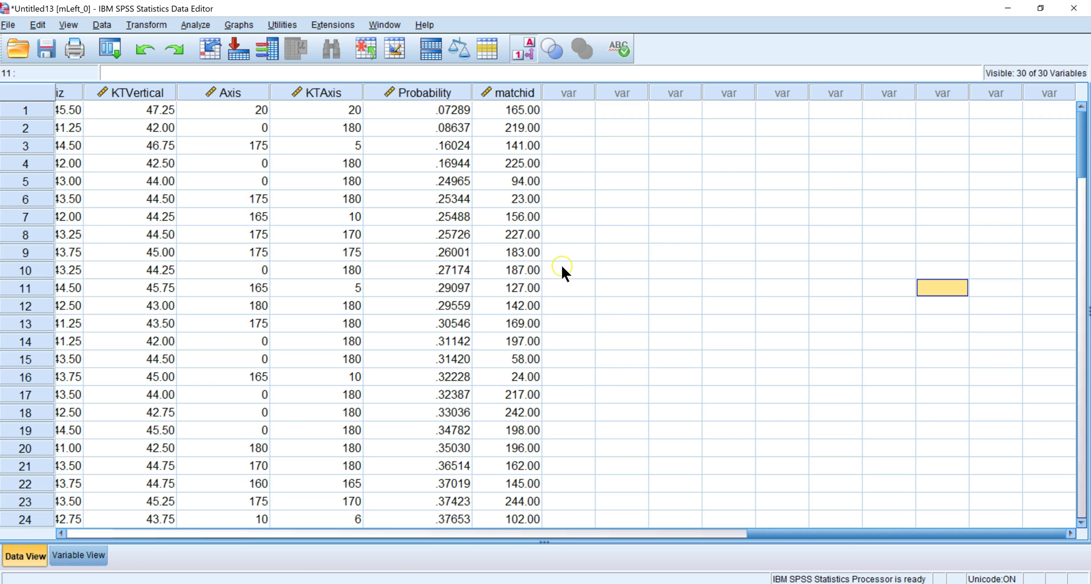
drag(1082, 153, 1078, 119)
Sort the mLeft_0 cases by matchid alone in ascending order, removing predicted probability as the sort key.
click(104, 26)
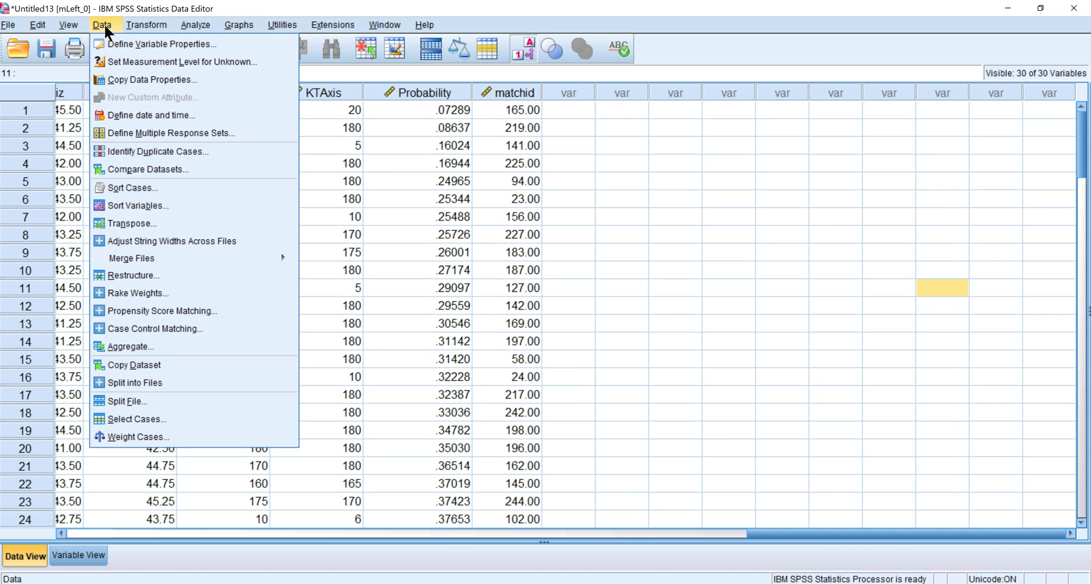
click(134, 190)
click(592, 209)
click(544, 231)
click(518, 301)
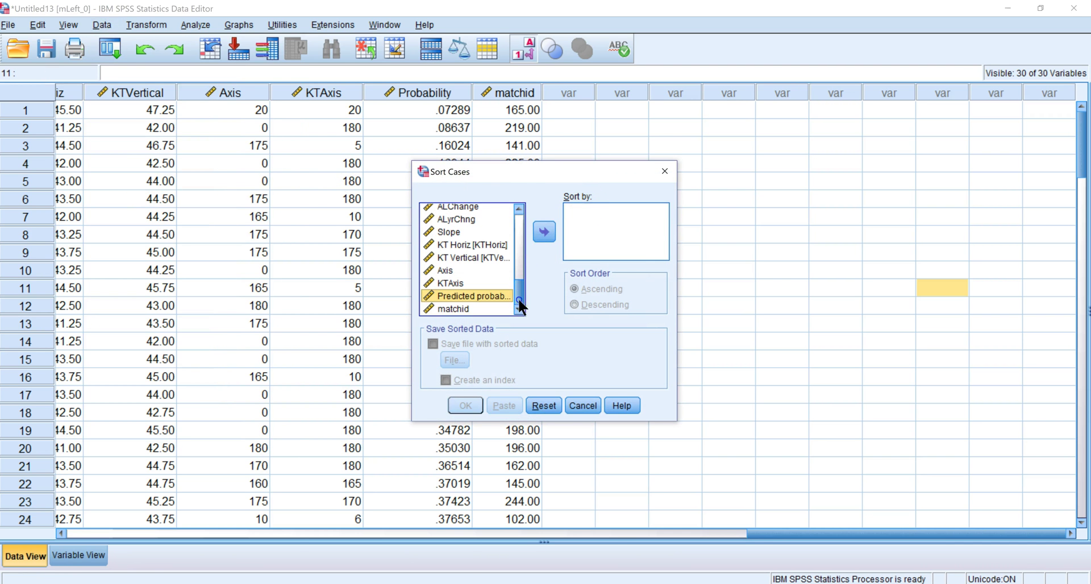
click(461, 311)
click(543, 231)
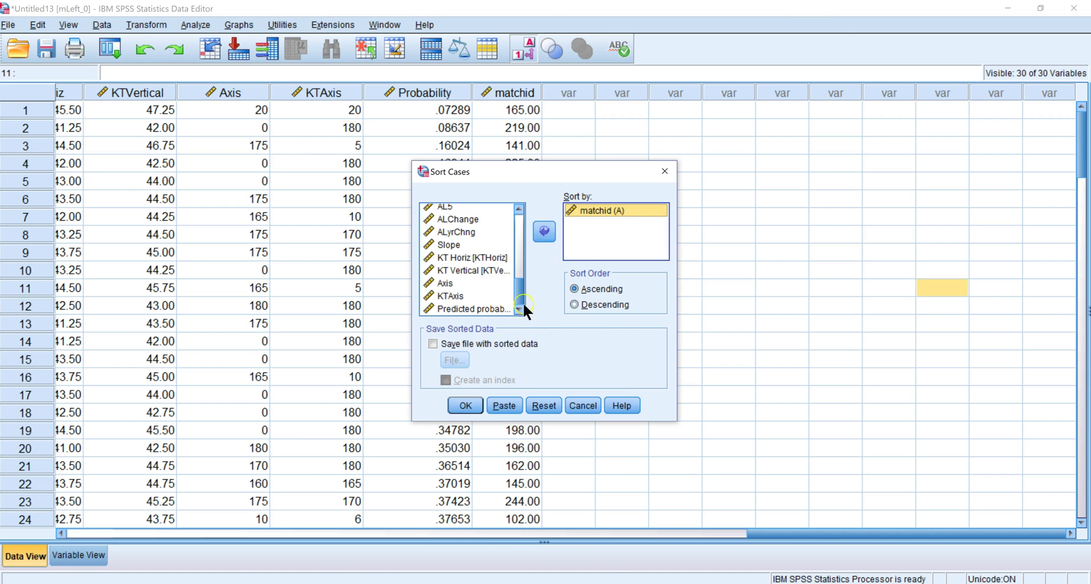
click(466, 405)
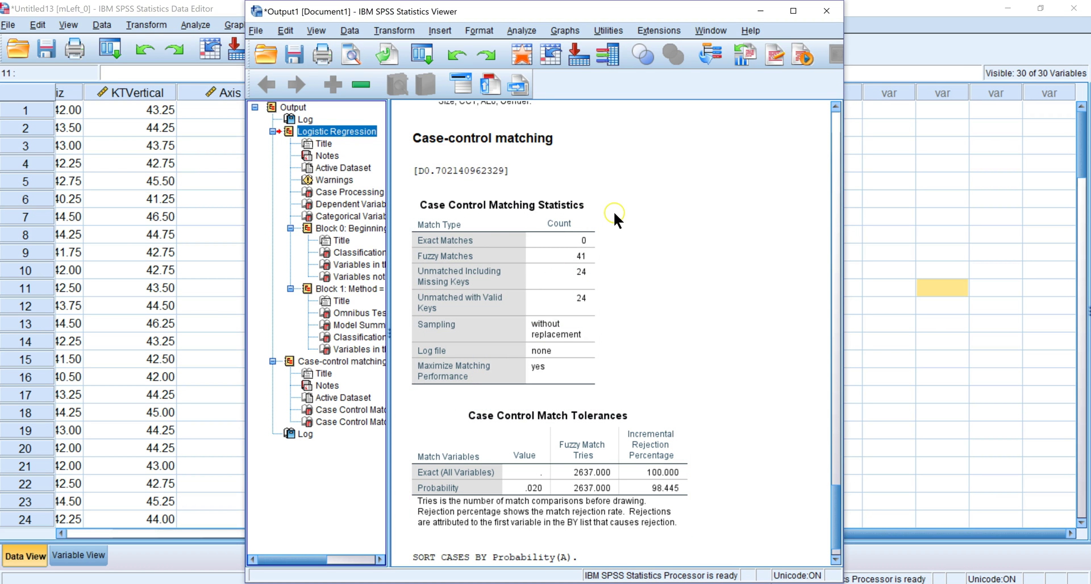
Delete the unmatched cases with a missing matchid, rows 1 to 24, from the mLeft_0 dataset.
click(203, 147)
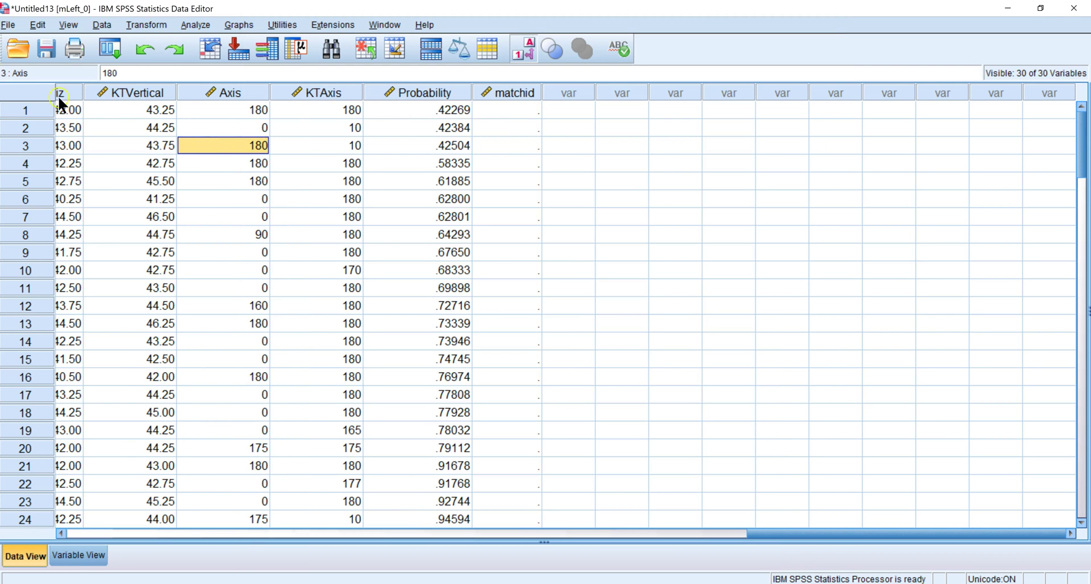
click(42, 103)
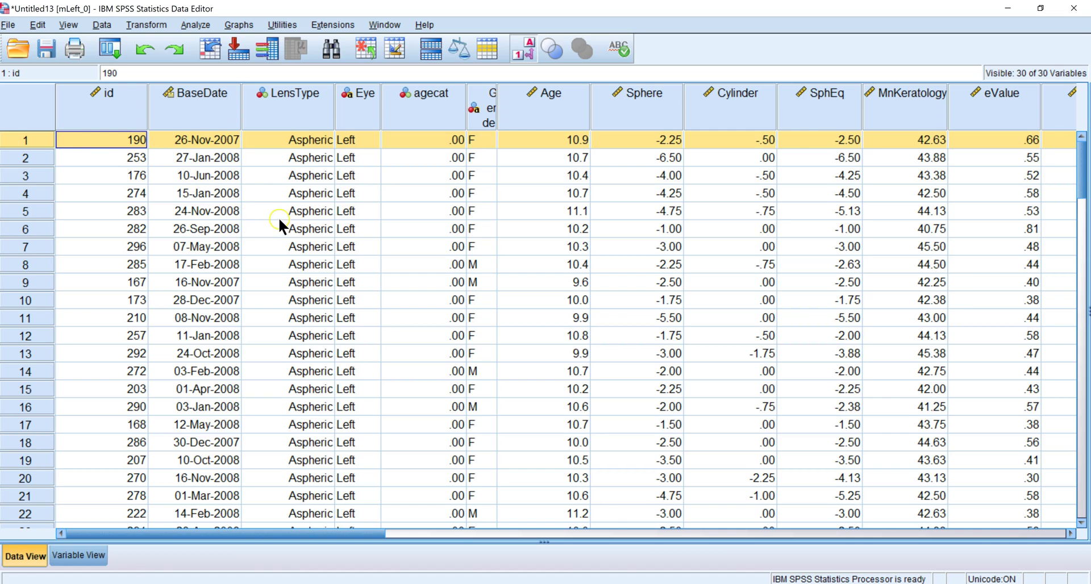
drag(1081, 181, 1081, 279)
drag(397, 534, 919, 568)
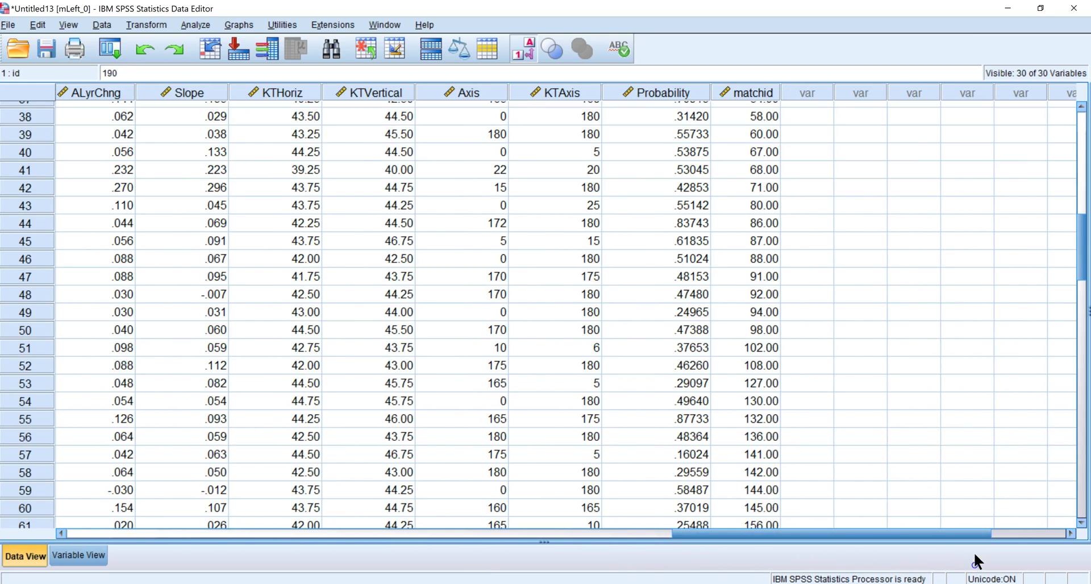
drag(1081, 272, 1078, 209)
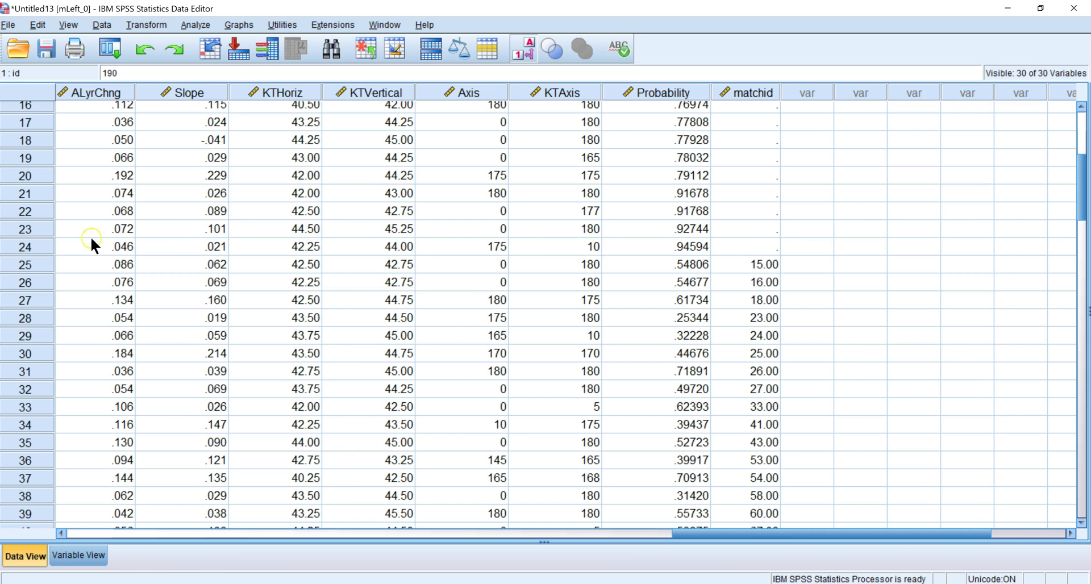
shift+click(28, 246)
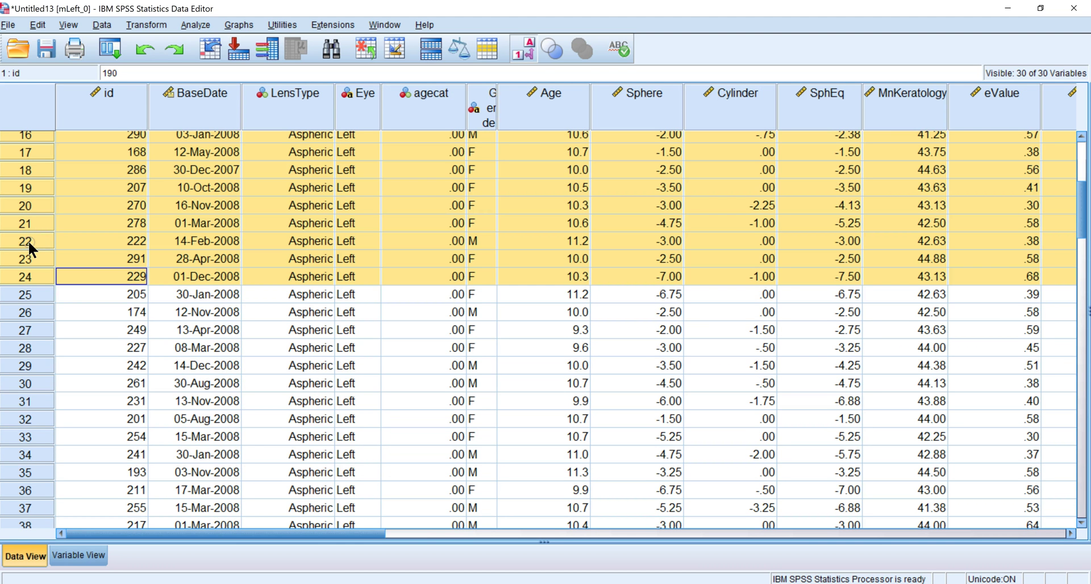
key(Delete)
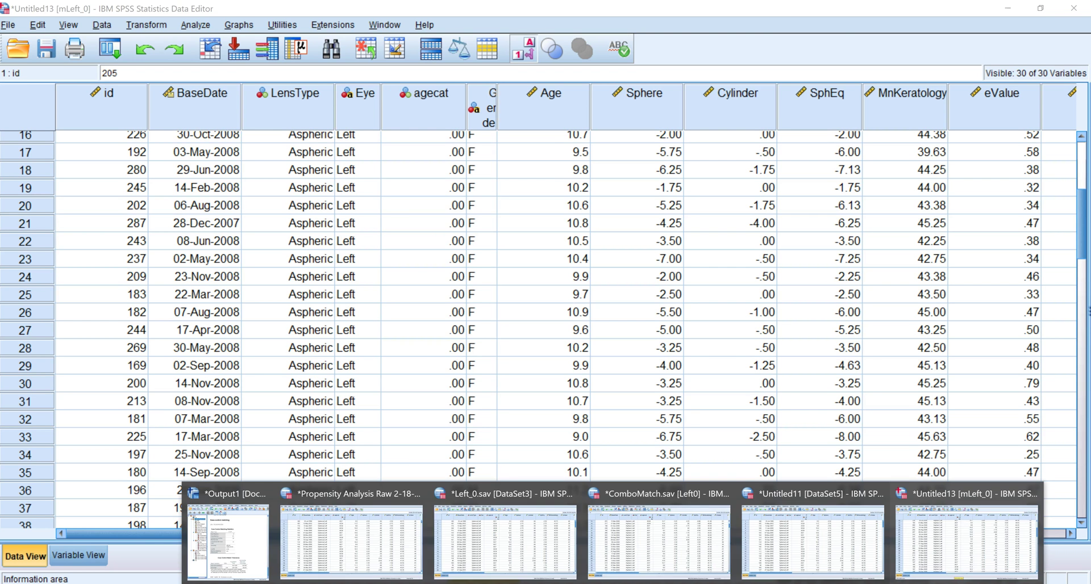
Copy the matching run's log from the Output1 viewer and paste it into a new syntax file.
click(208, 544)
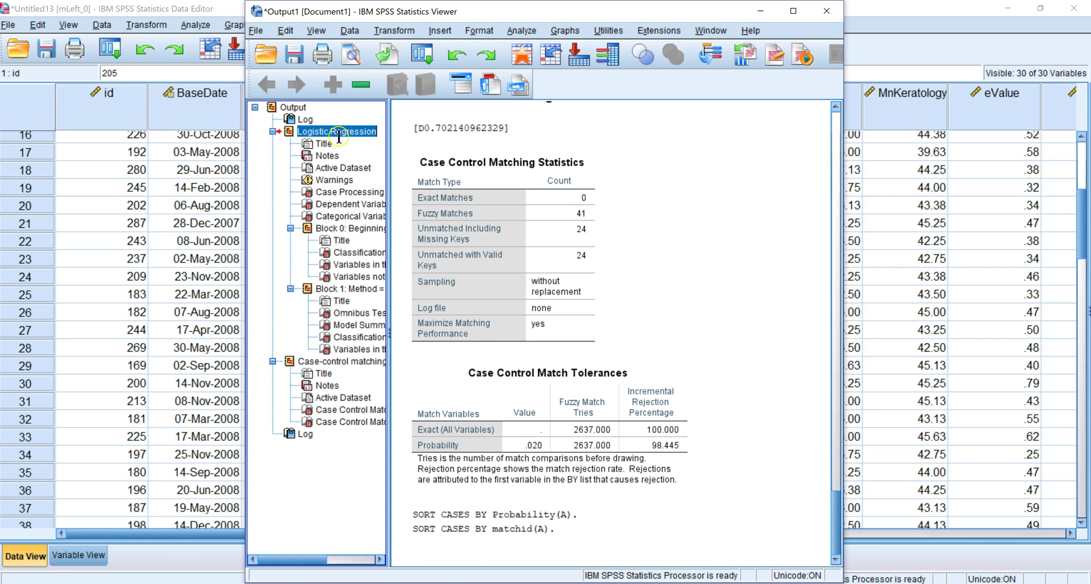
click(305, 120)
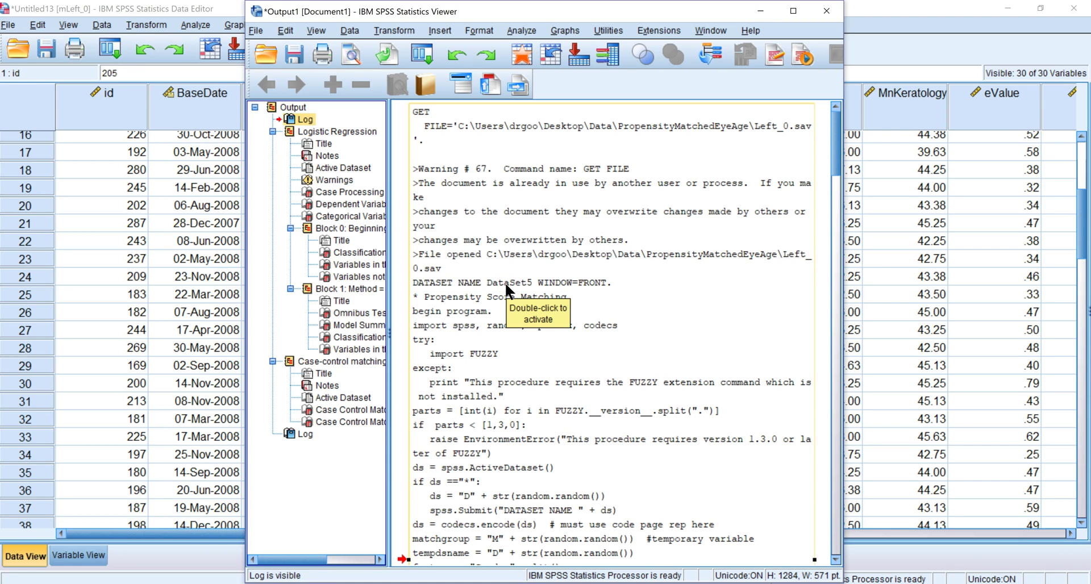
click(257, 29)
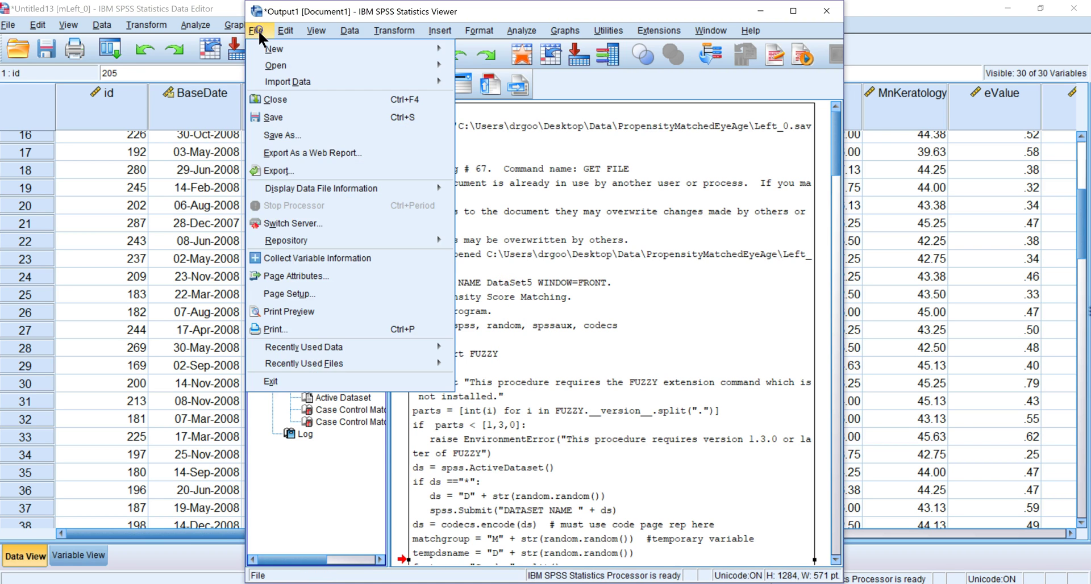
click(284, 48)
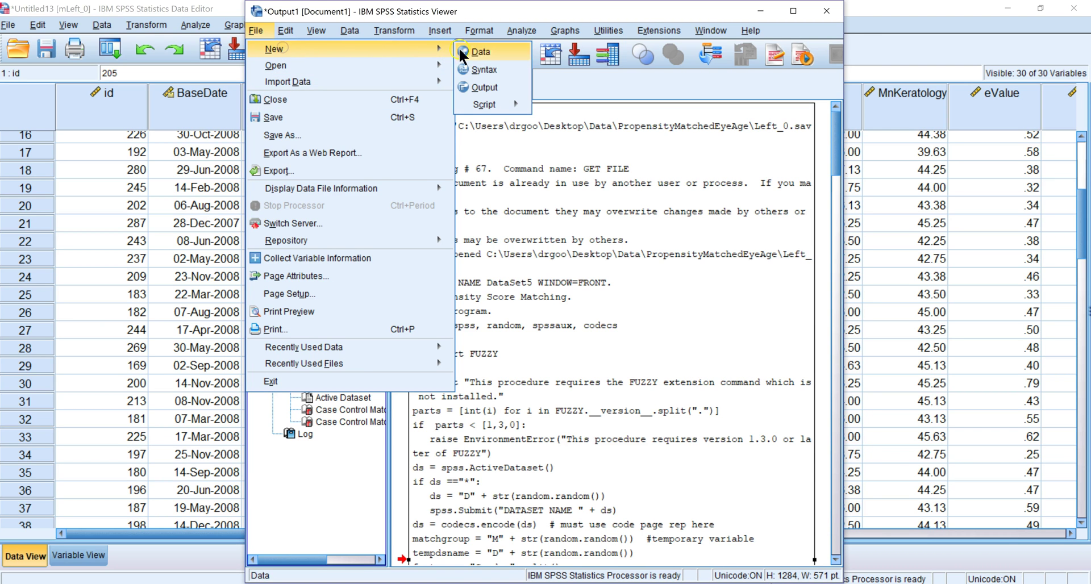
click(484, 69)
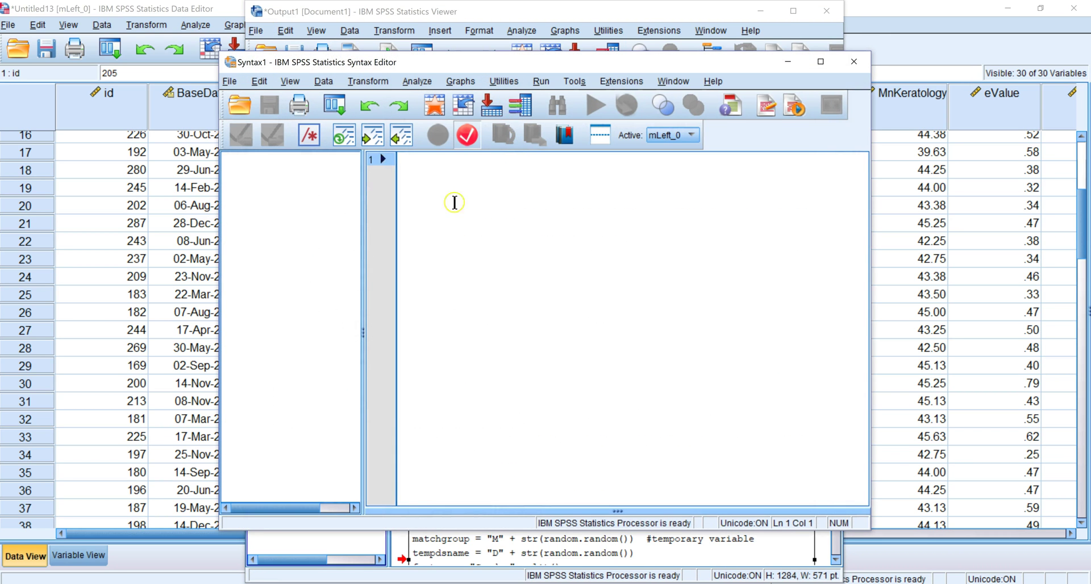
key(ctrl+v)
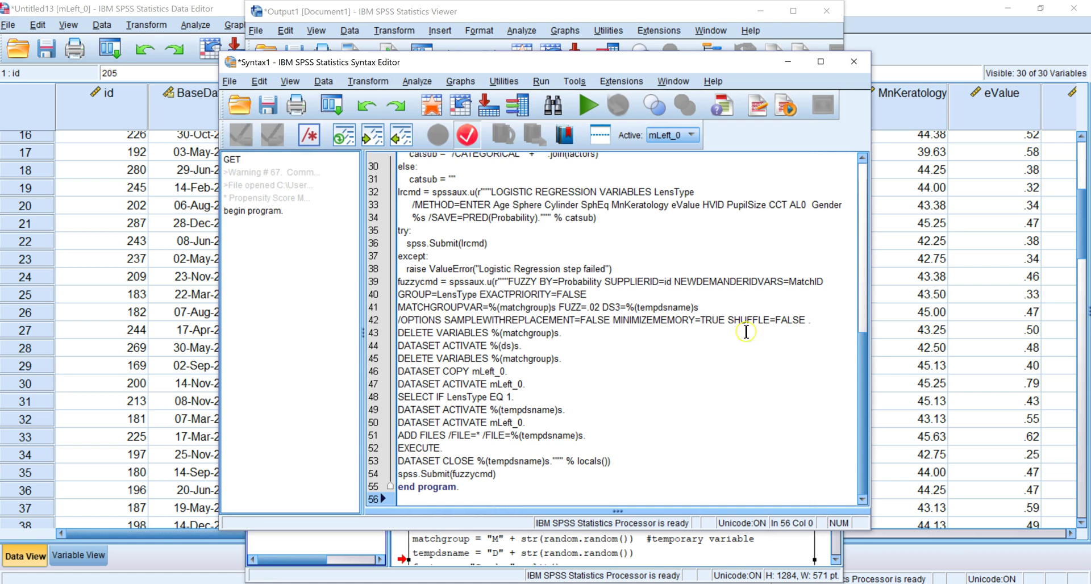
Change the file name in the GET FILE command at the start of the syntax to Left_1.sav.
drag(862, 370, 861, 176)
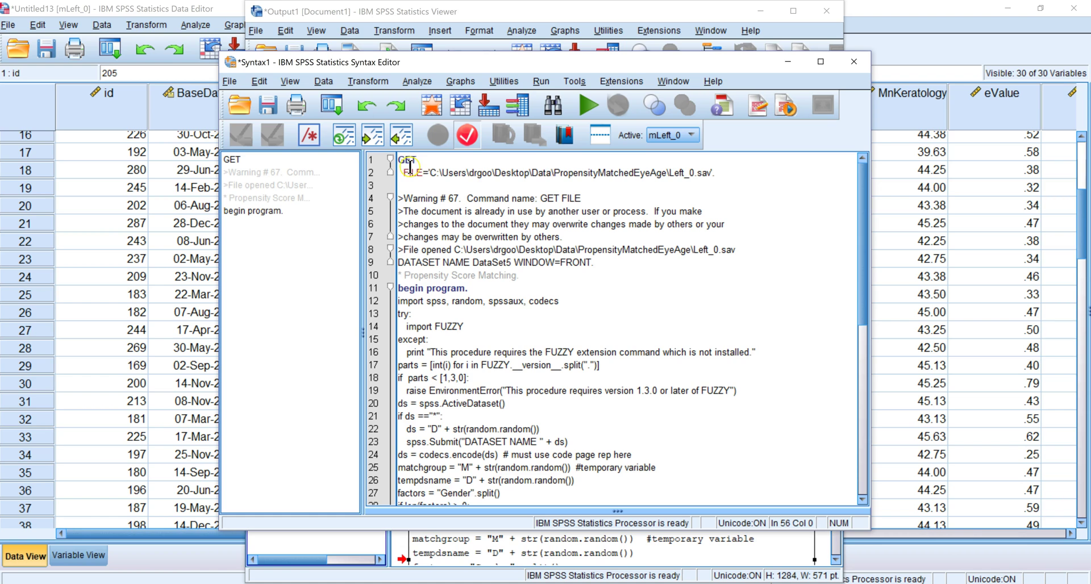
click(691, 173)
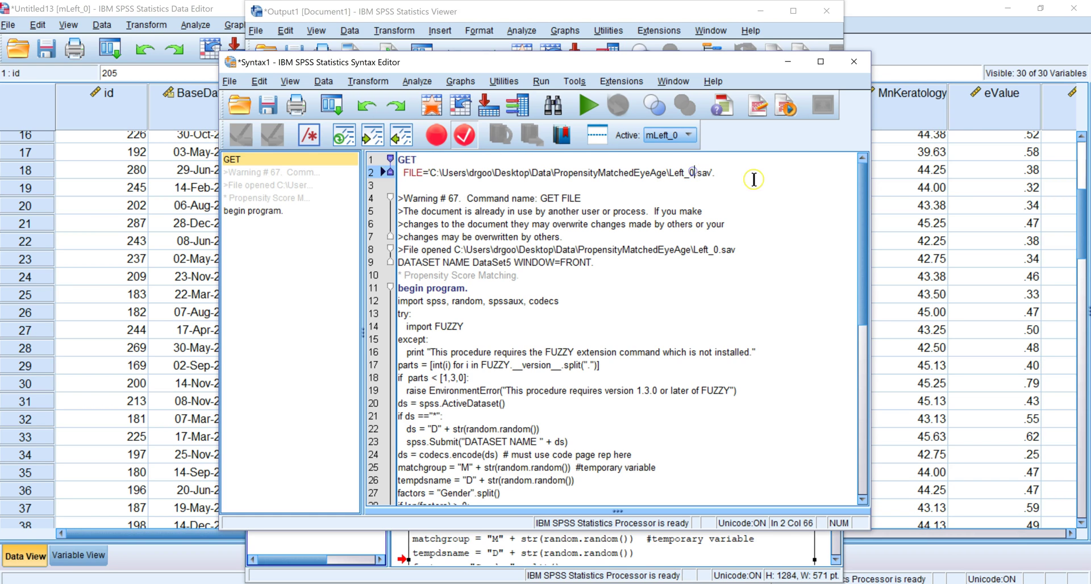
key(BackSpace)
text(1)
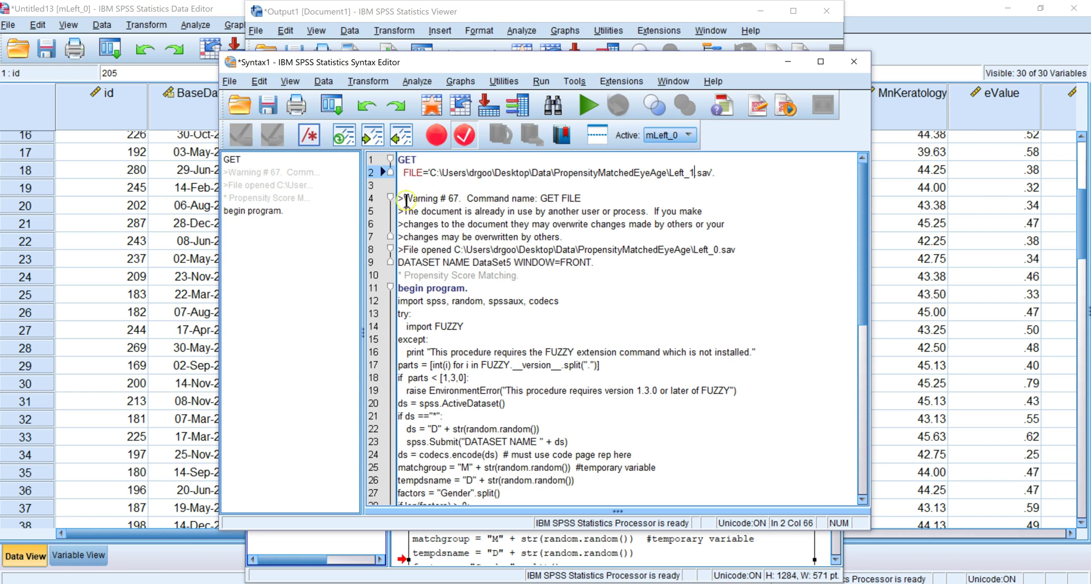
Delete the Warning # 67 and file-opened lines and the DATASET NAME DataSet5 line from the pasted syntax.
drag(400, 197, 401, 256)
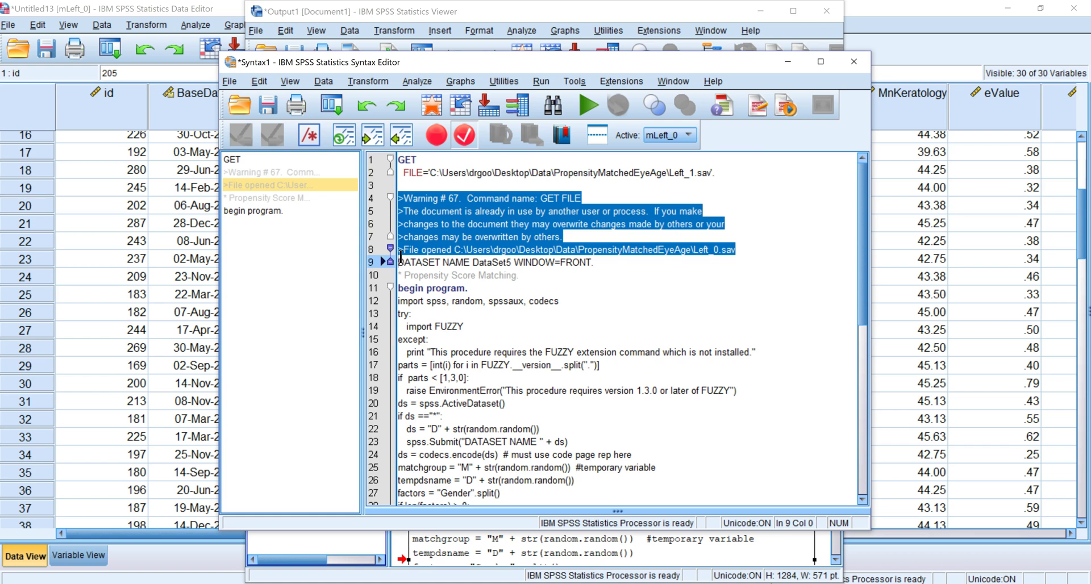
key(Delete)
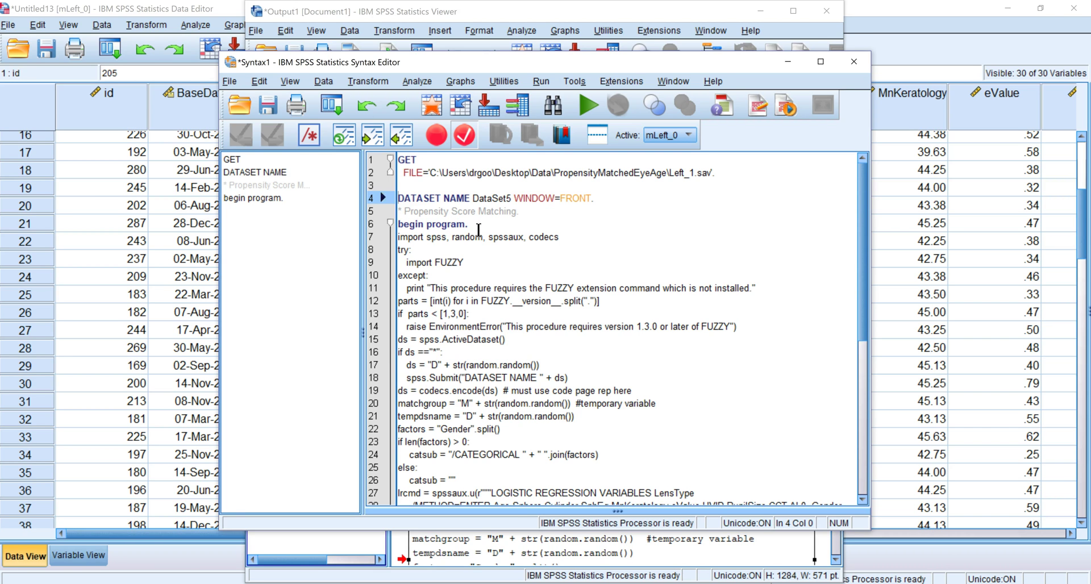
scroll(497, 252, down, 1)
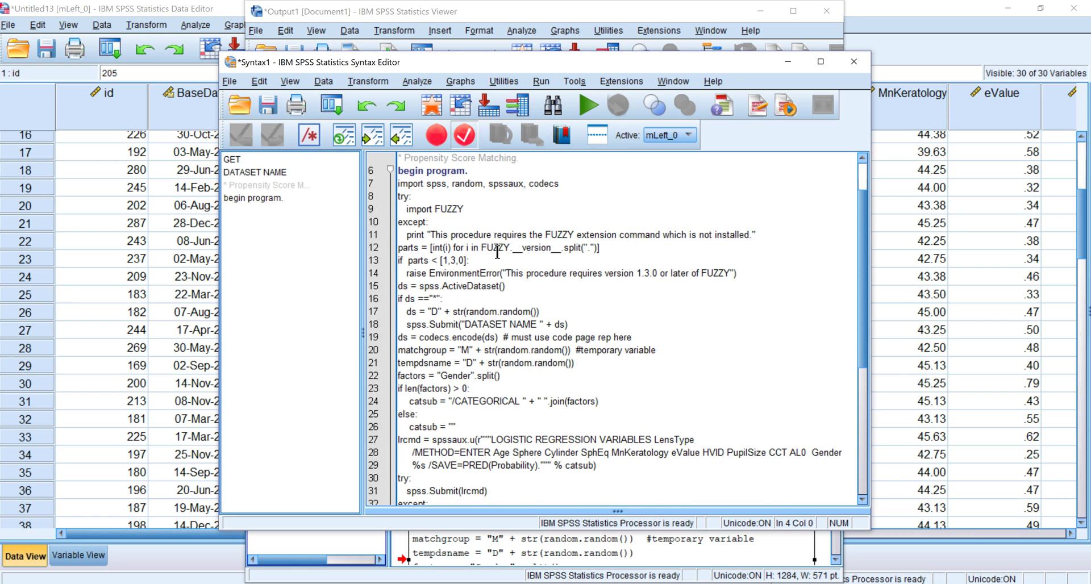
scroll(498, 252, up, 1)
drag(594, 198, 393, 198)
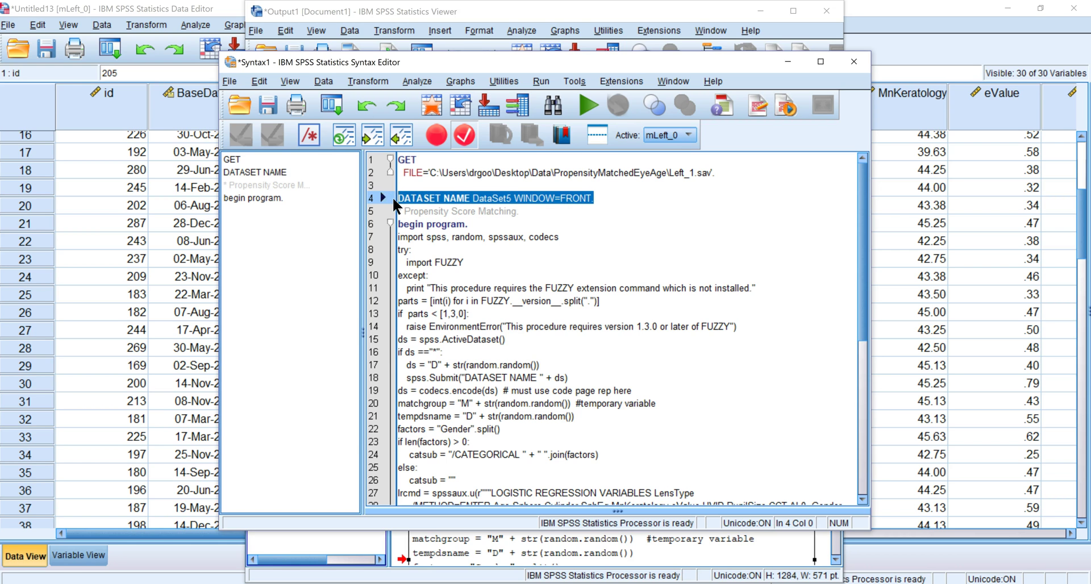
key(Delete)
key(Delete)
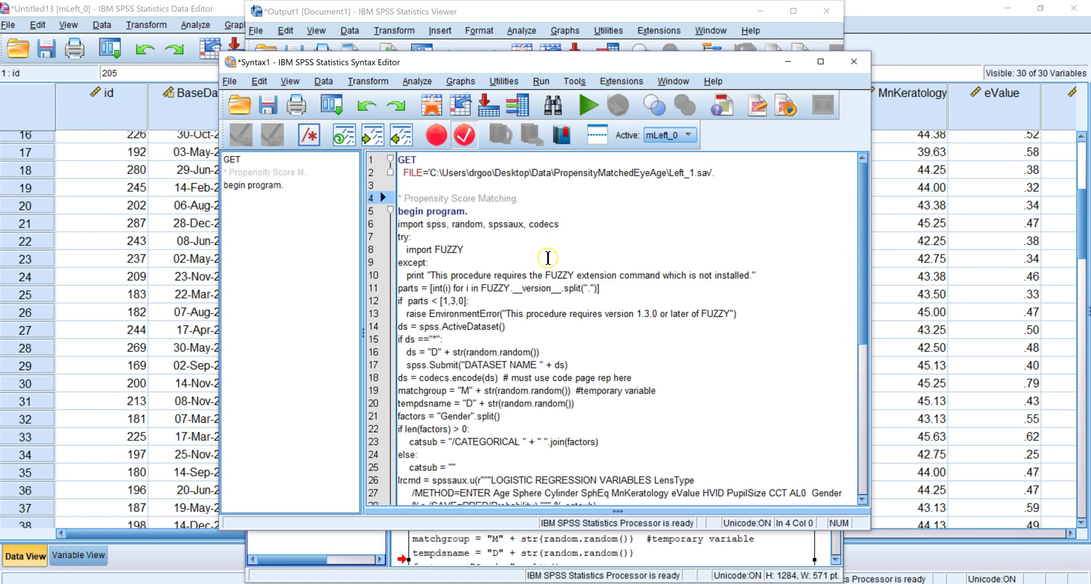
Read through the whole pasted matching syntax to check for remaining references to the Left_0 dataset.
scroll(545, 298, down, 1)
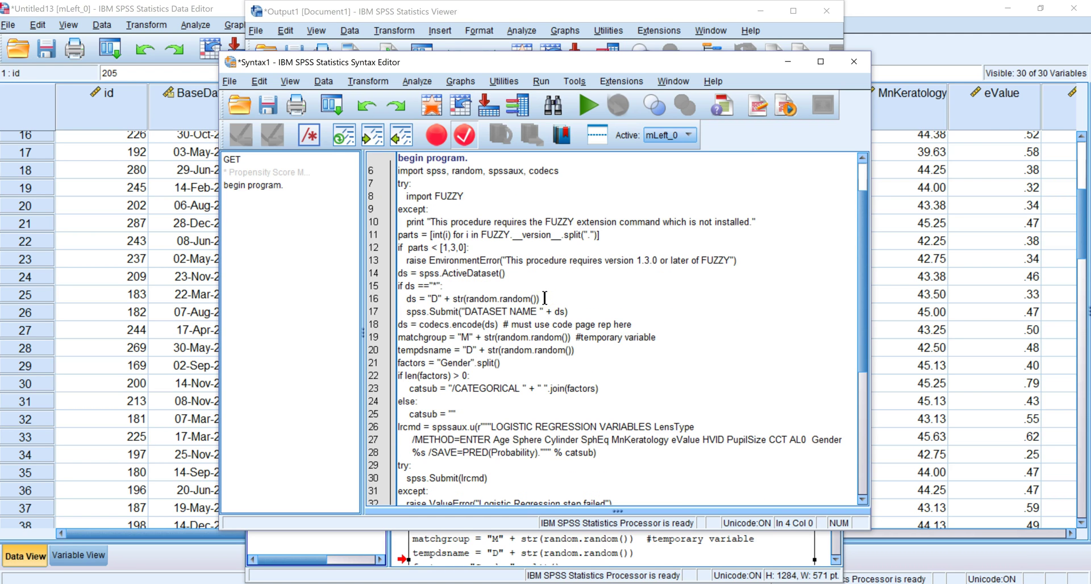
scroll(452, 221, down, 1)
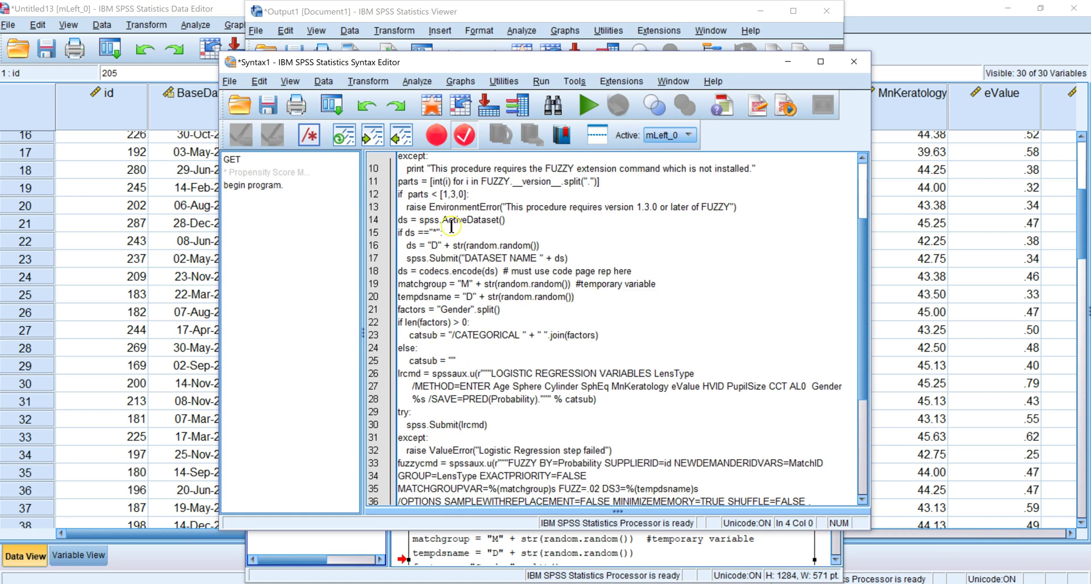
scroll(452, 230, down, 1)
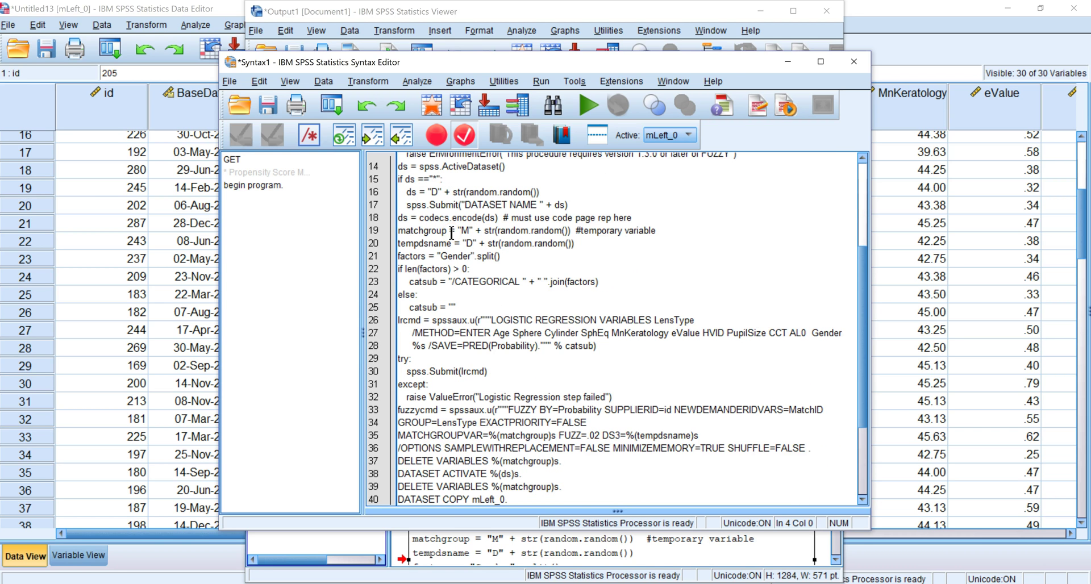
scroll(451, 242, down, 1)
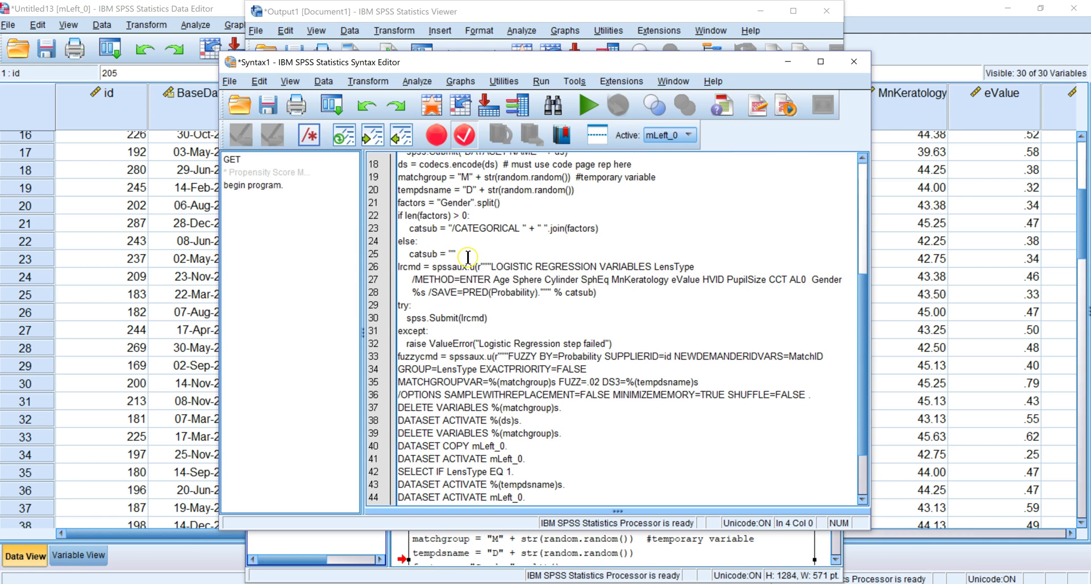
scroll(467, 268, down, 1)
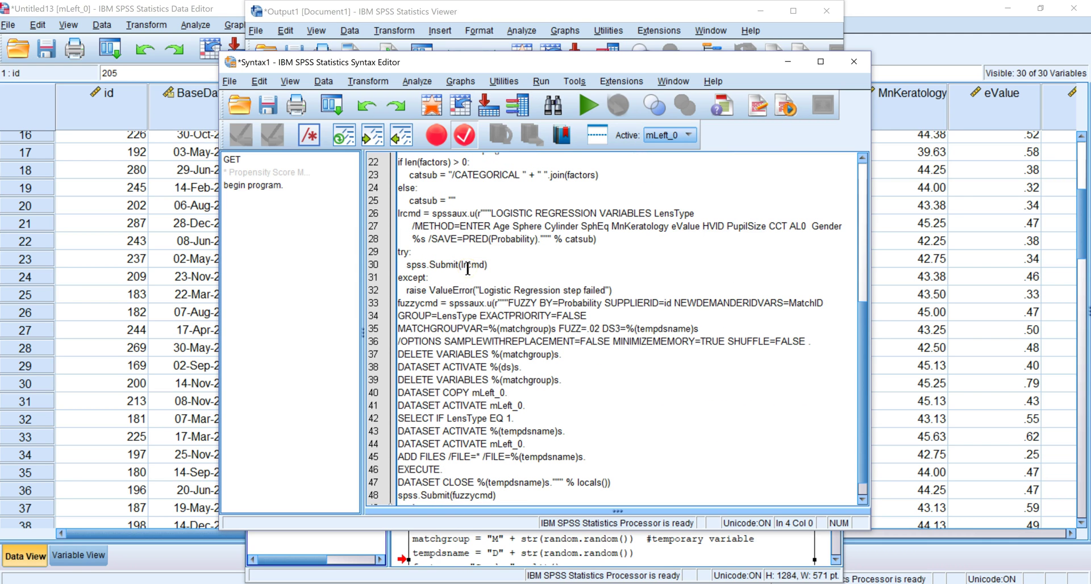
click(510, 304)
scroll(516, 307, down, 1)
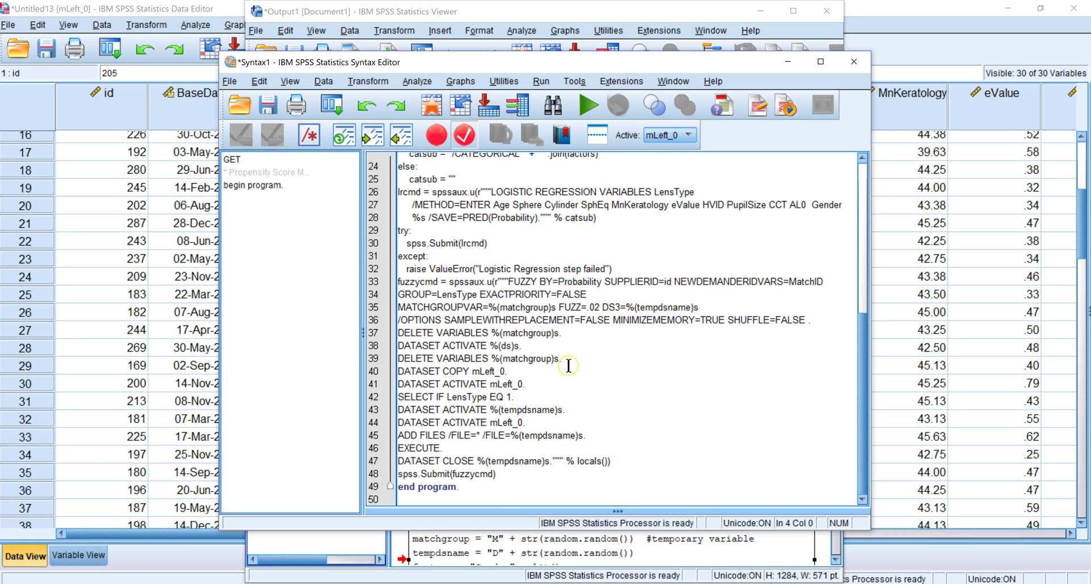
scroll(568, 365, up, 8)
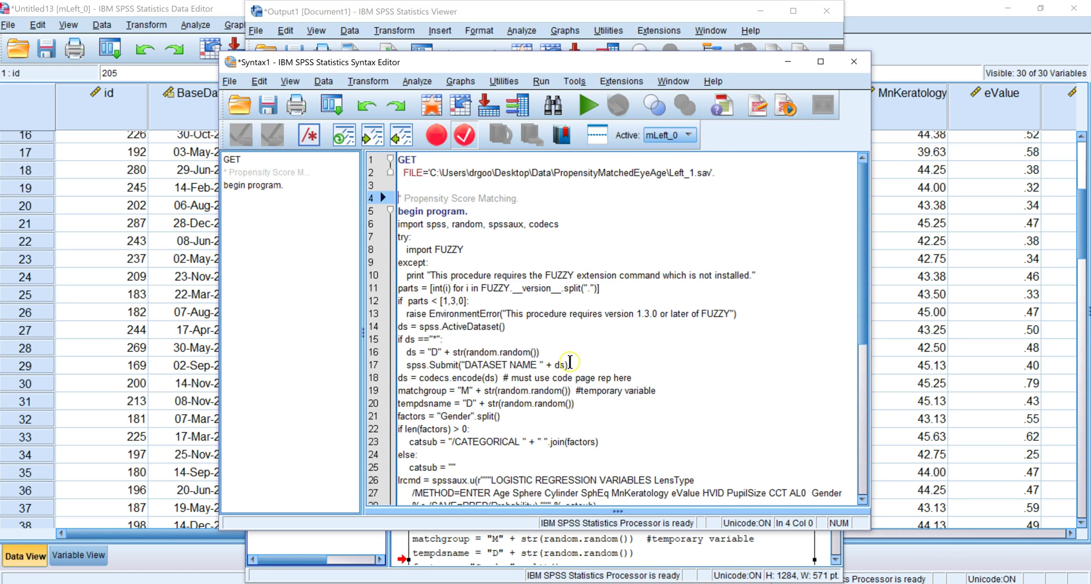
Find "left" in the syntax and change the dataset name in the DATASET COPY line to mLeft_1.
key(ctrl+f)
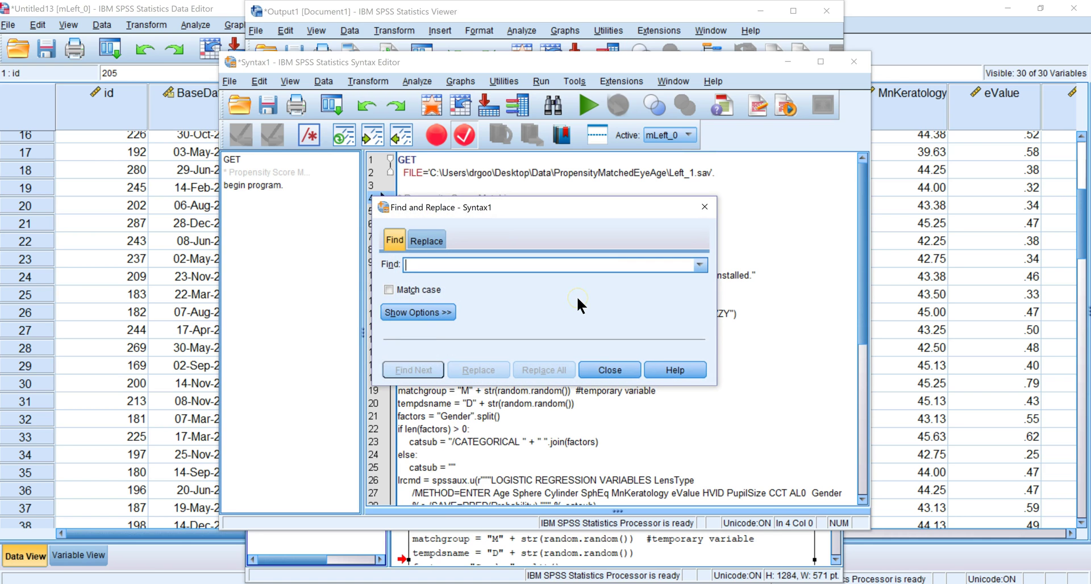
text(left)
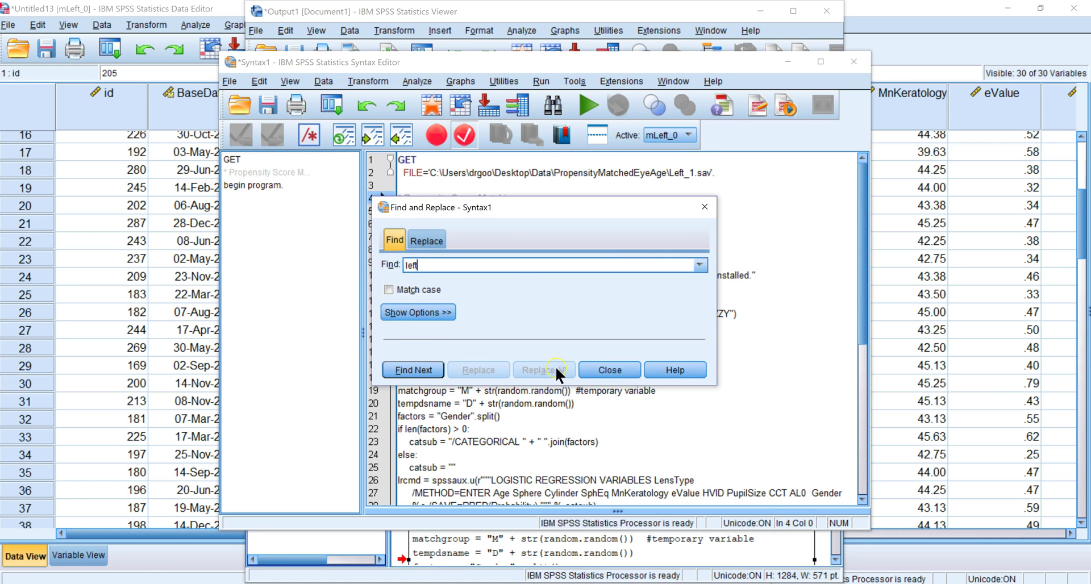
click(418, 371)
drag(522, 204, 966, 248)
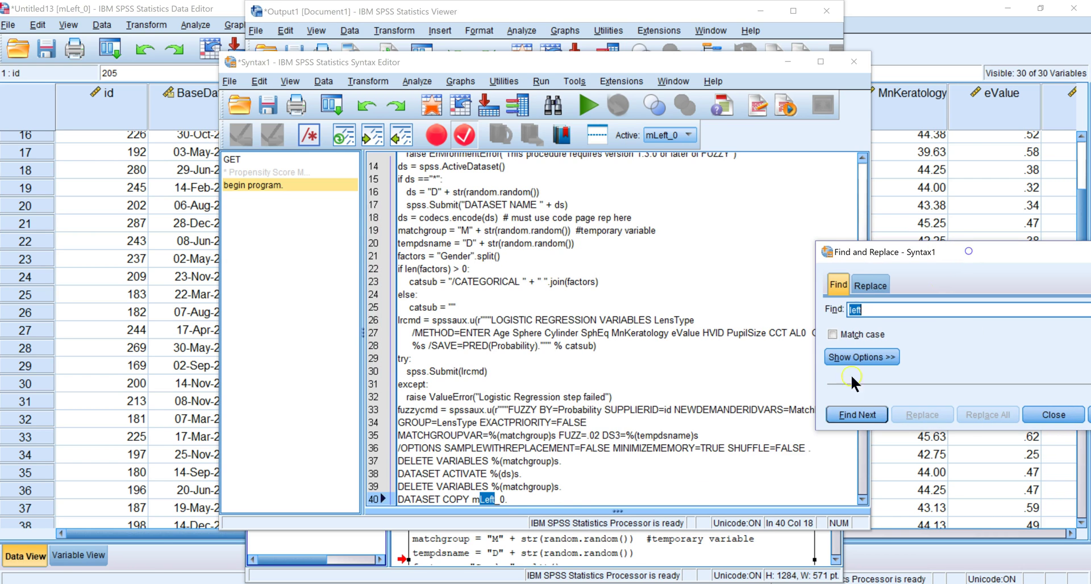
click(507, 498)
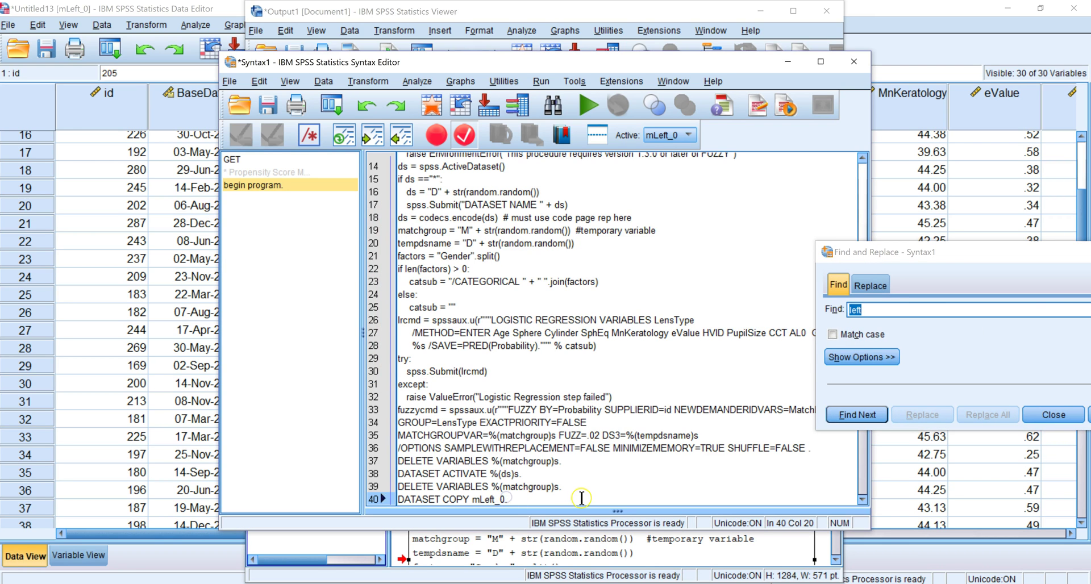
key(BackSpace)
text(1)
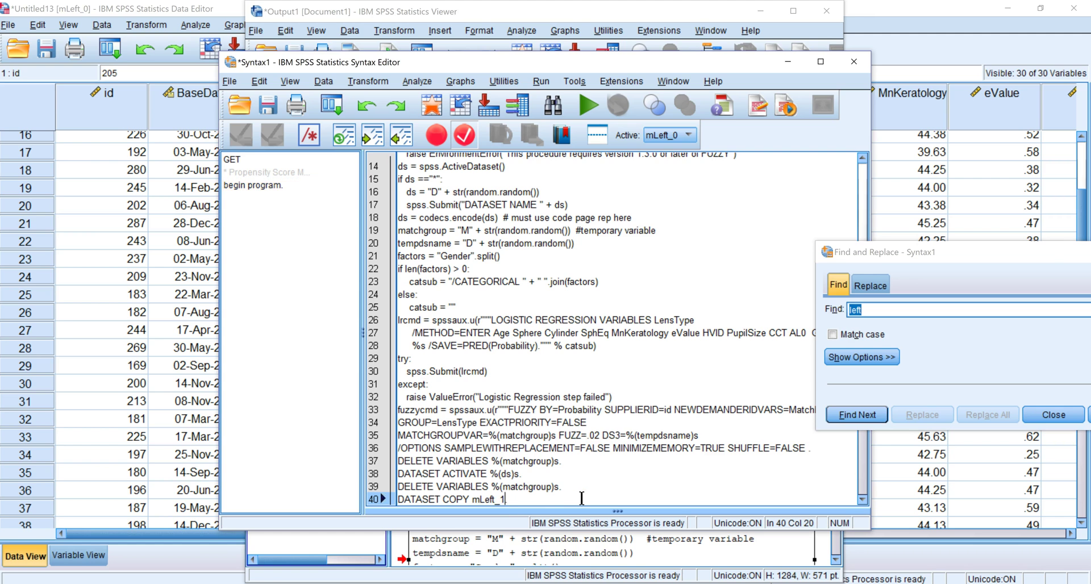
Find the remaining mLeft_0 references and change both DATASET ACTIVATE lines to mLeft_1, then close the search.
drag(951, 248, 848, 206)
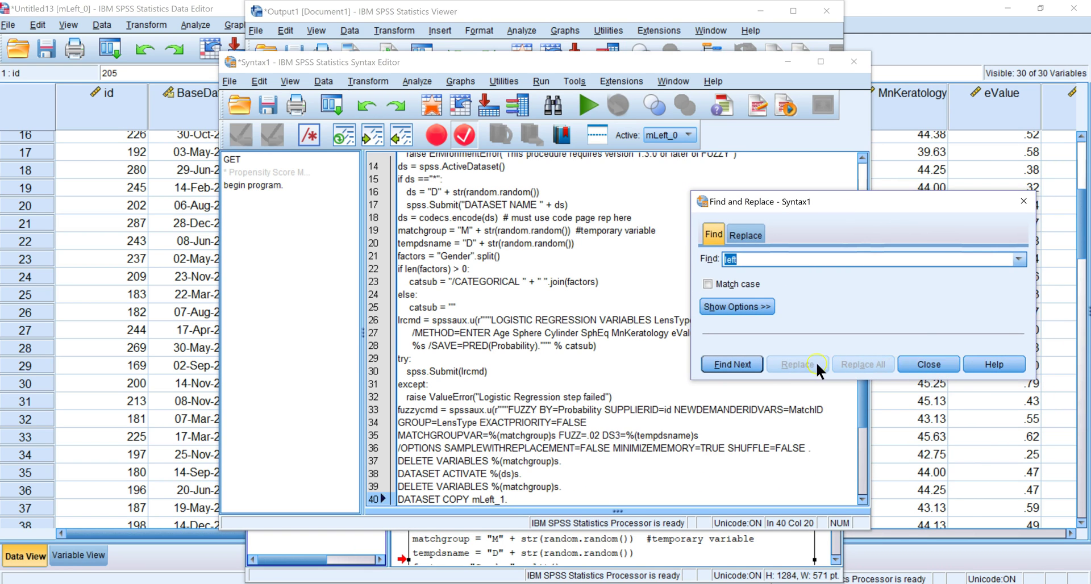
click(731, 359)
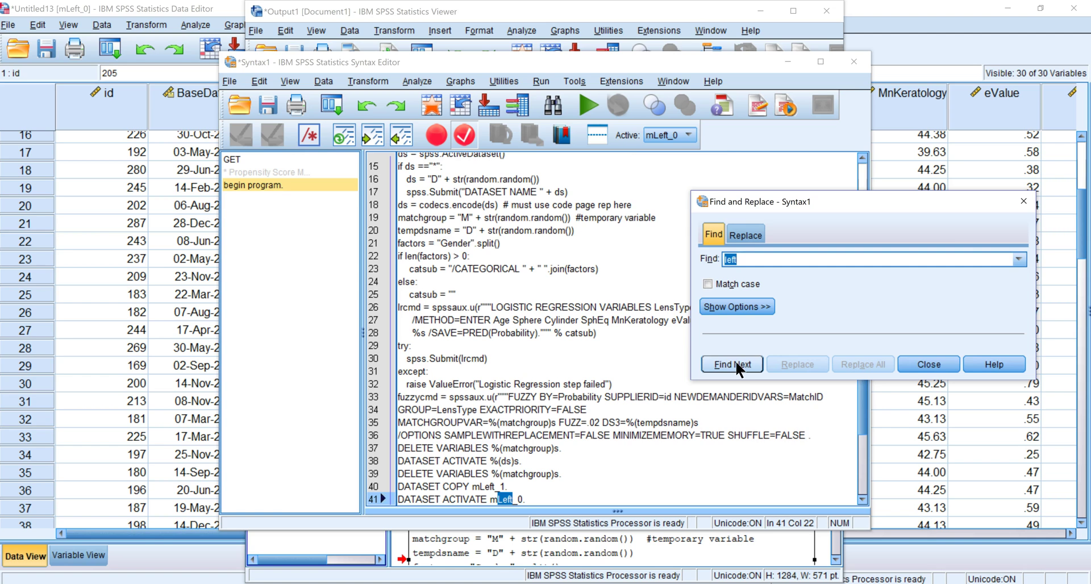
click(523, 499)
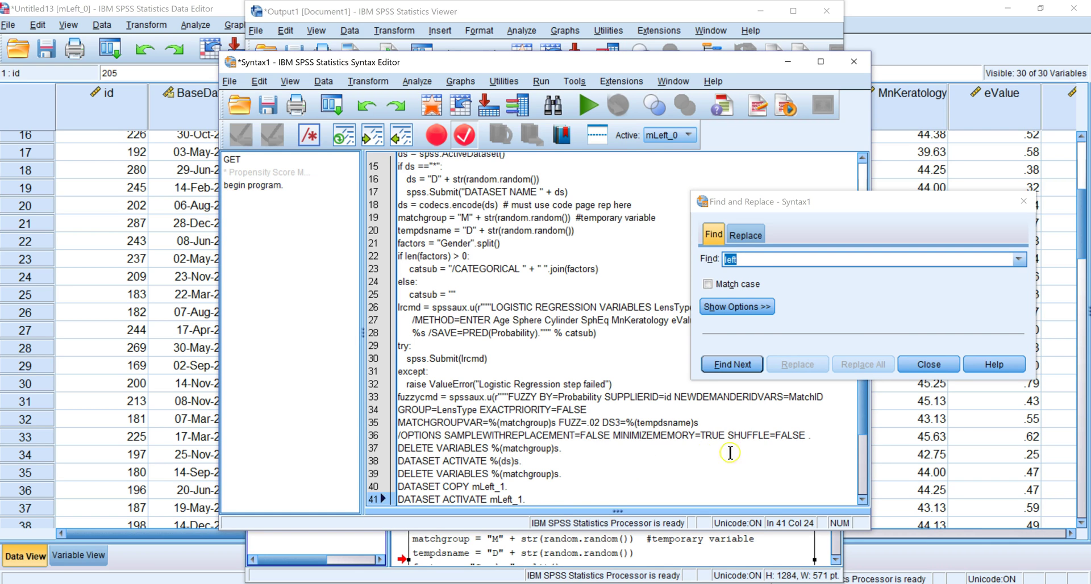
click(734, 364)
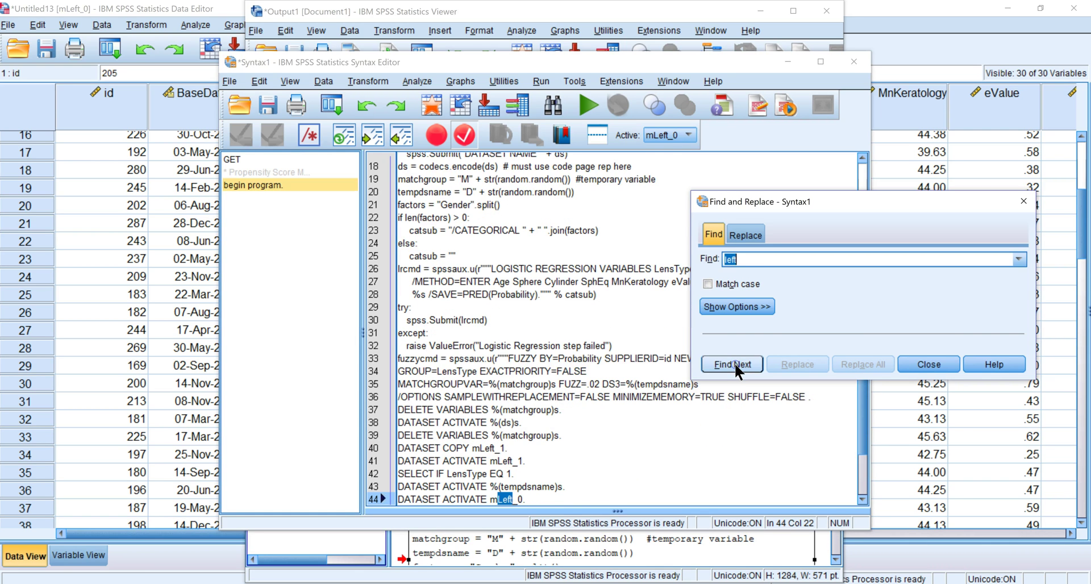
click(518, 500)
click(521, 498)
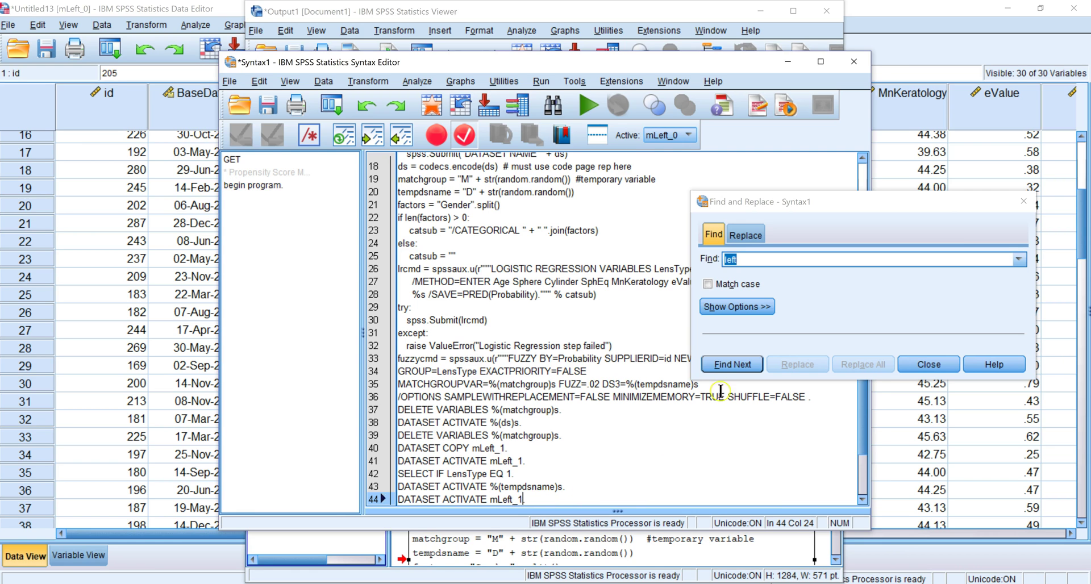
click(729, 365)
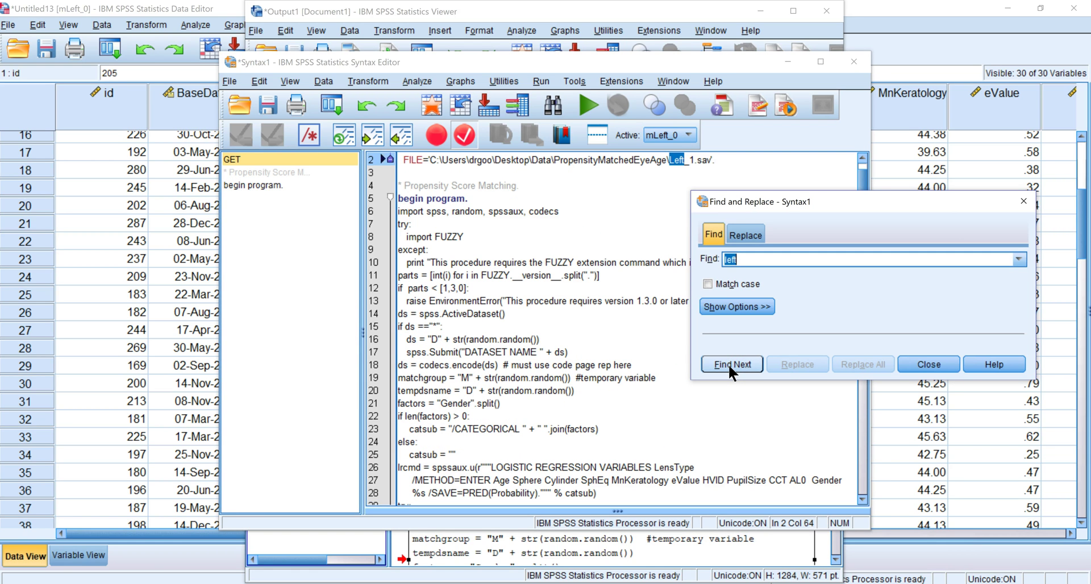
click(929, 362)
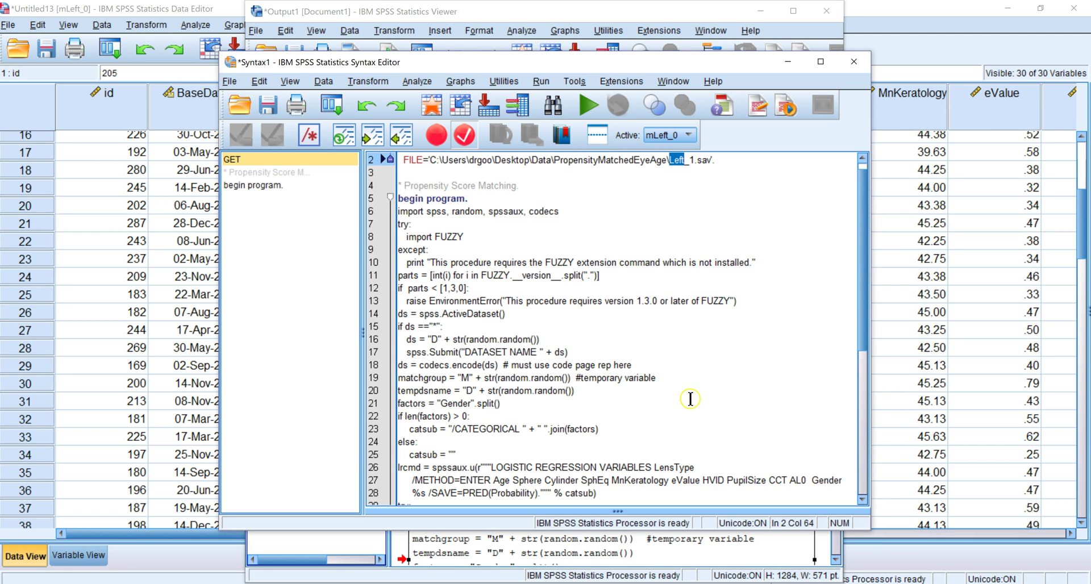
Run the entire syntax for Left_1 and bring up the matched mLeft_1 dataset.
click(542, 82)
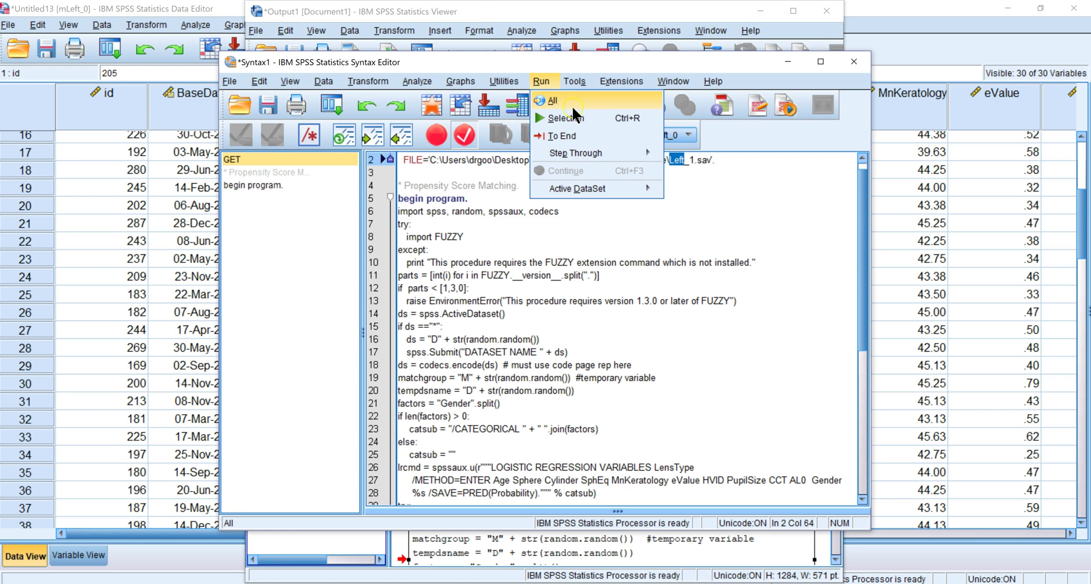
click(554, 100)
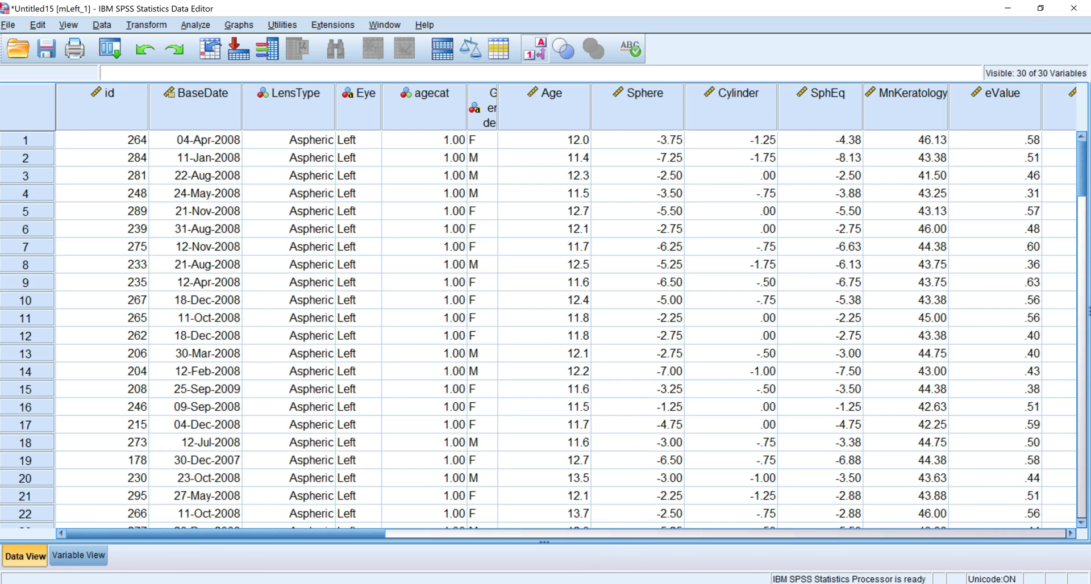
click(662, 583)
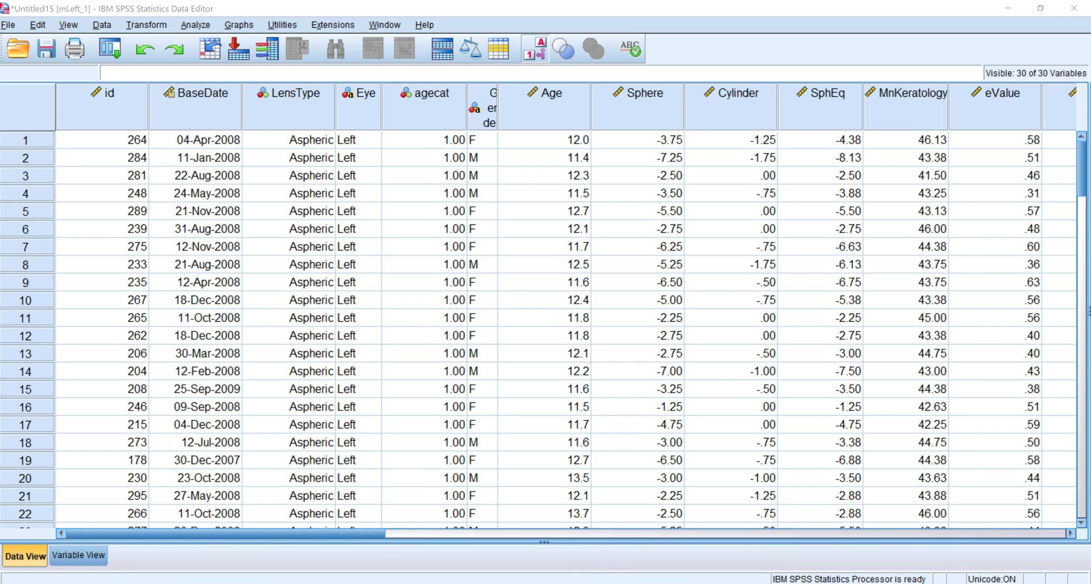
click(863, 503)
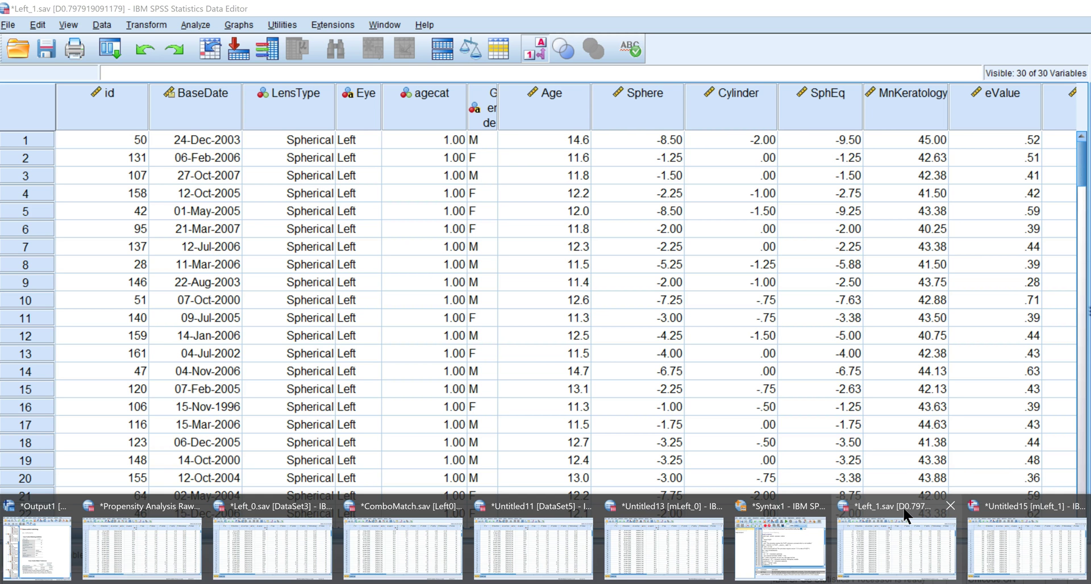
mouse_move(1000, 526)
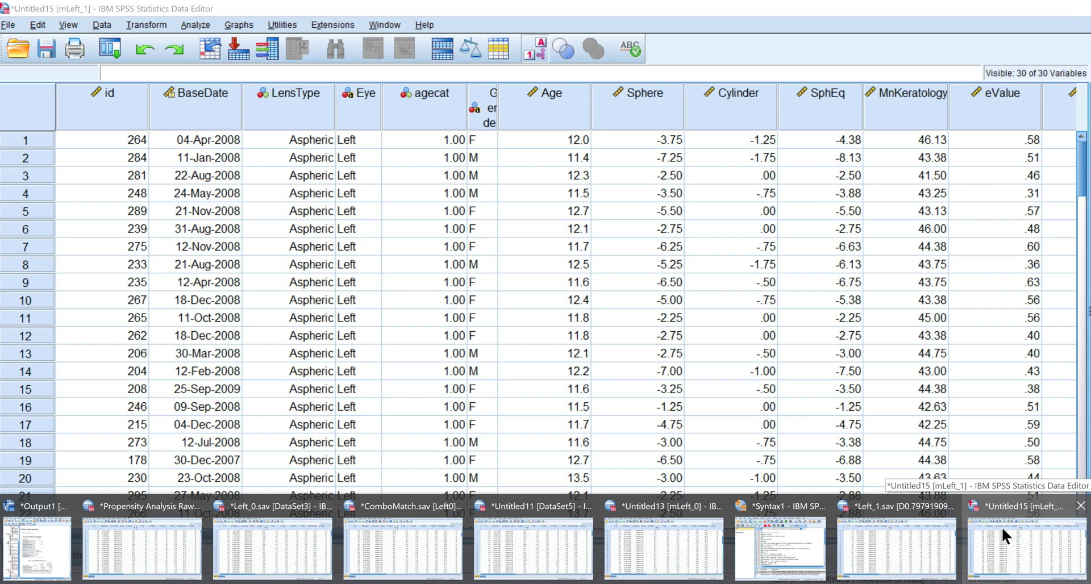
click(1001, 527)
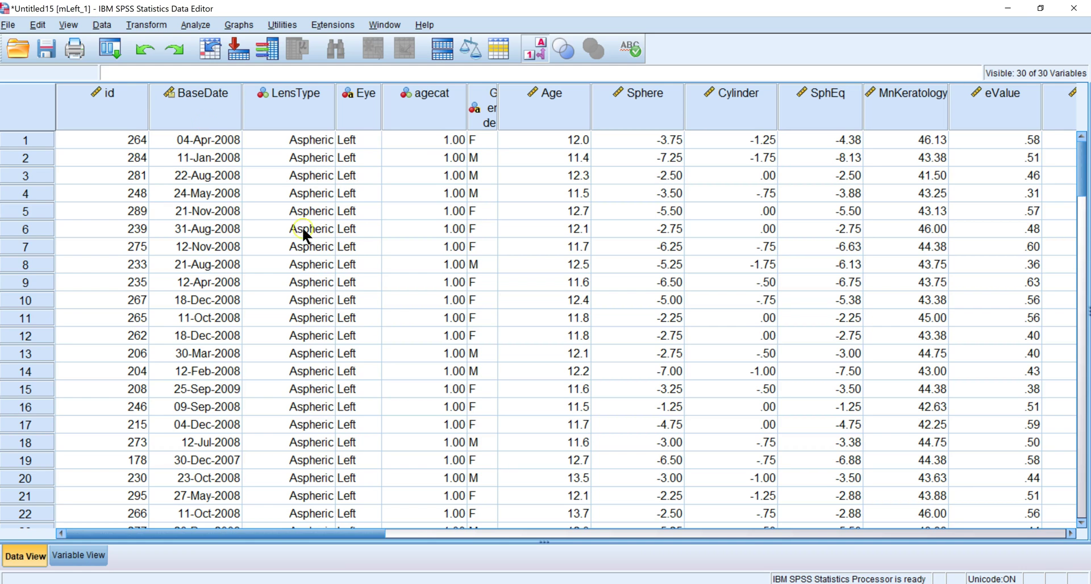
click(337, 530)
drag(337, 530, 97, 192)
Return to the Syntax1 window and place the cursor at the start of the GET command.
click(545, 583)
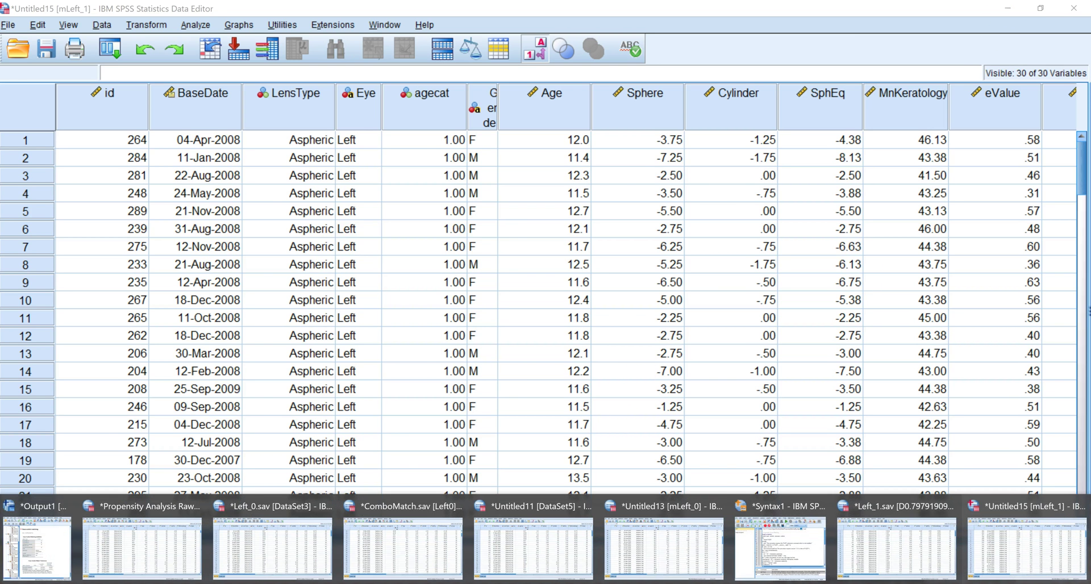
click(749, 558)
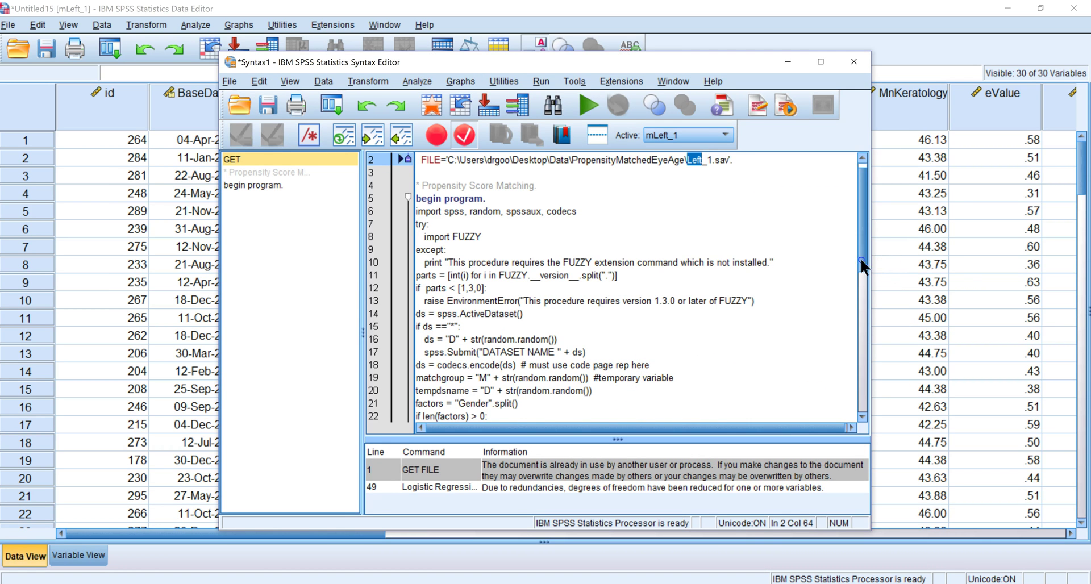
scroll(860, 257, up, 1)
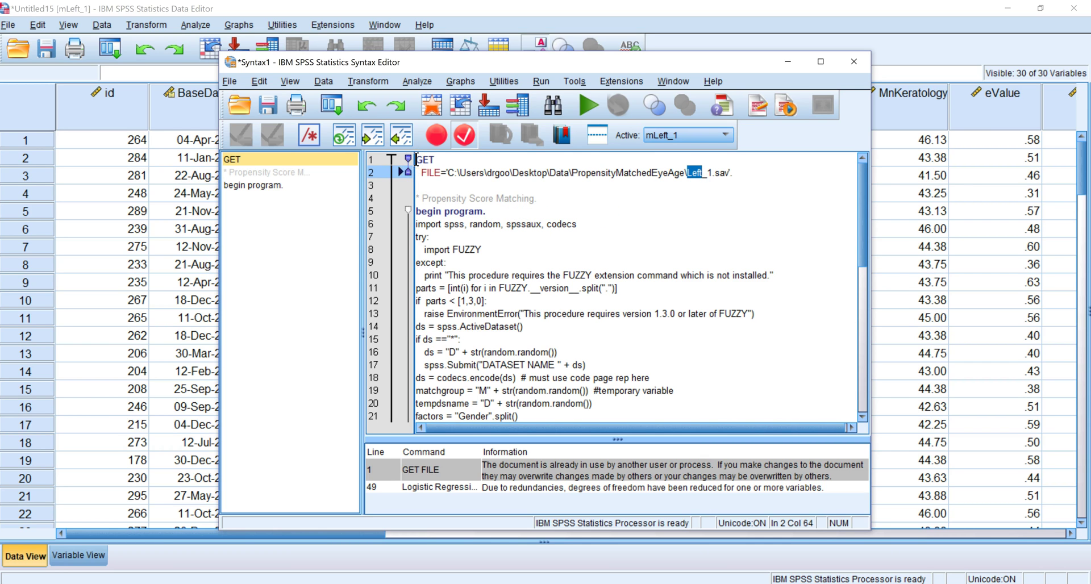
key(Right)
click(415, 158)
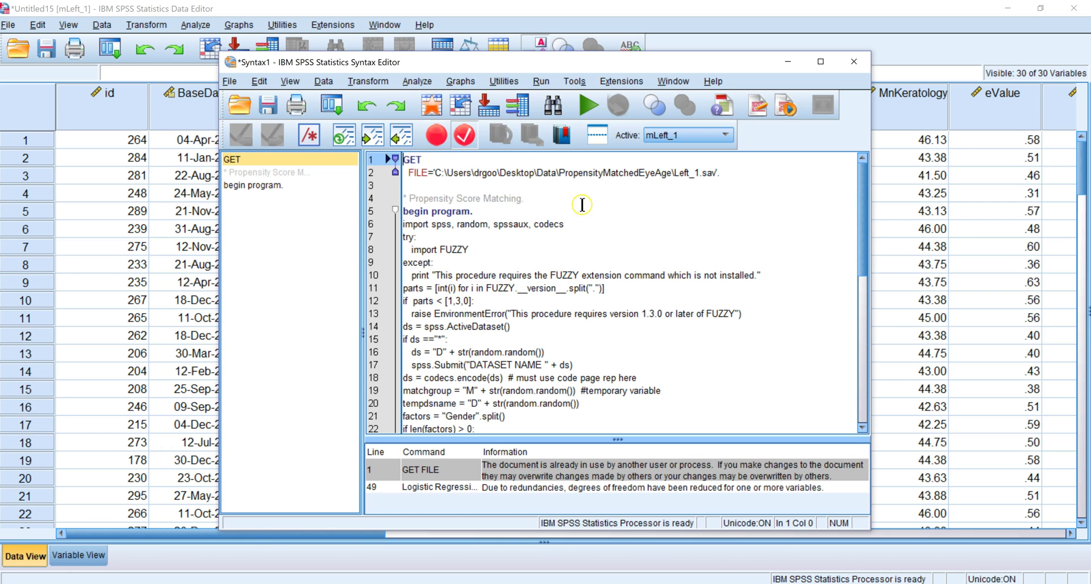
Replace every occurrence of Left_1 in the syntax with Right_0 and close the find and replace dialog.
key(ctrl+f)
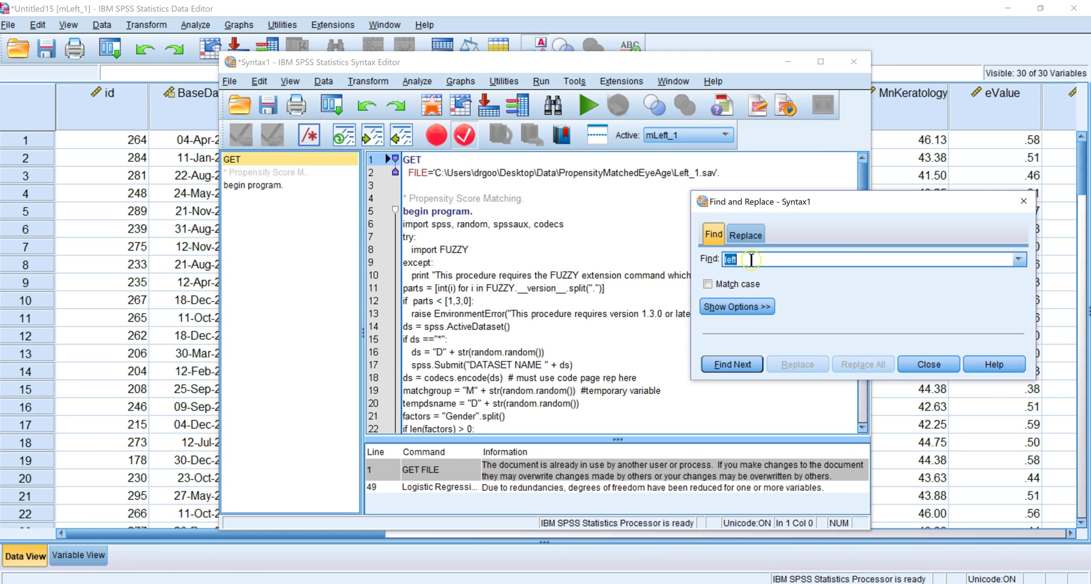
click(746, 234)
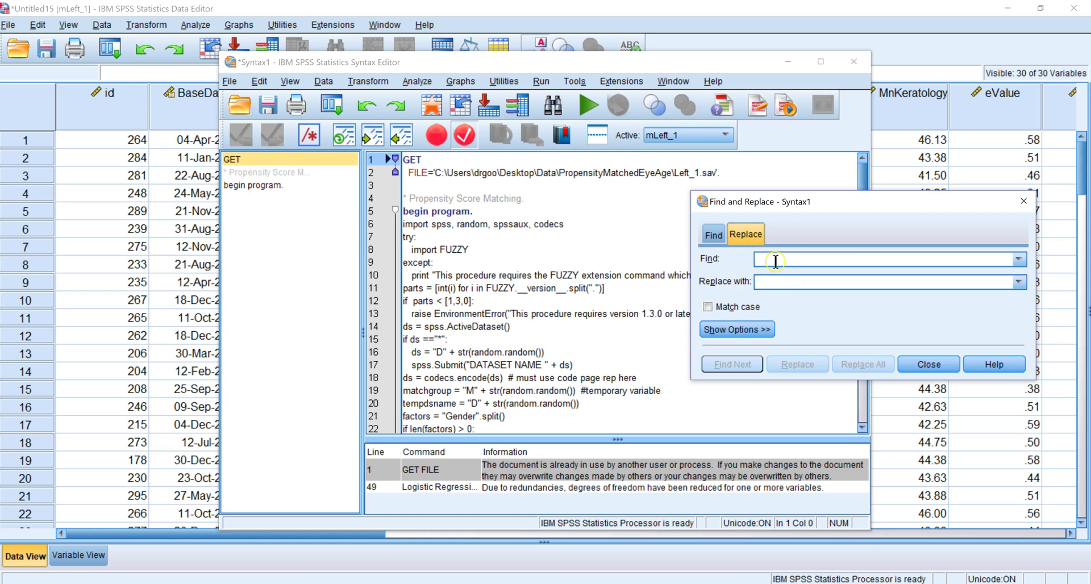
text(Left)
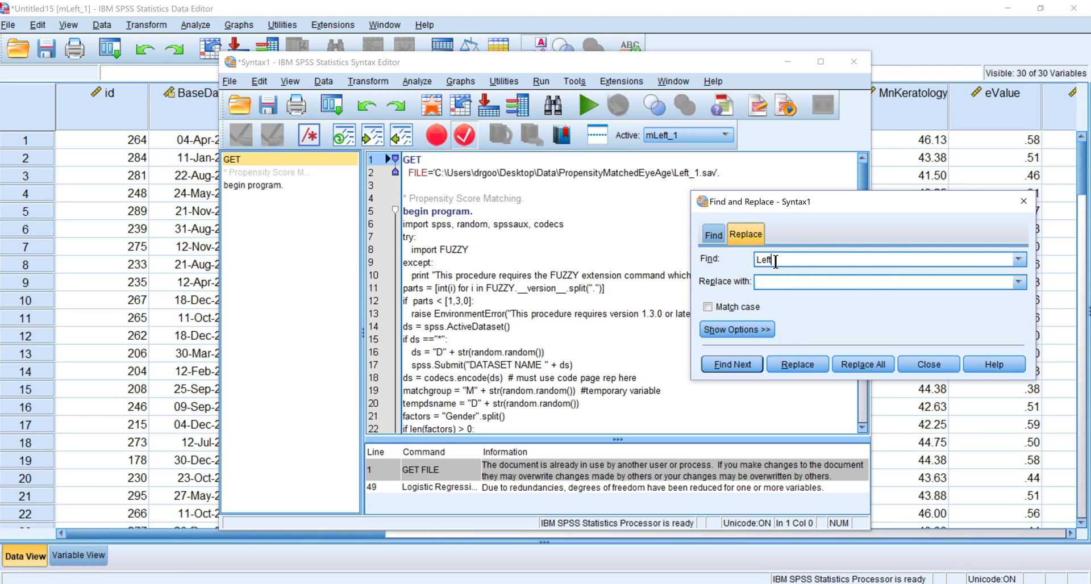
text(_1)
key(Tab)
text(Right)
click(764, 262)
text(_0)
click(763, 277)
click(863, 362)
click(820, 330)
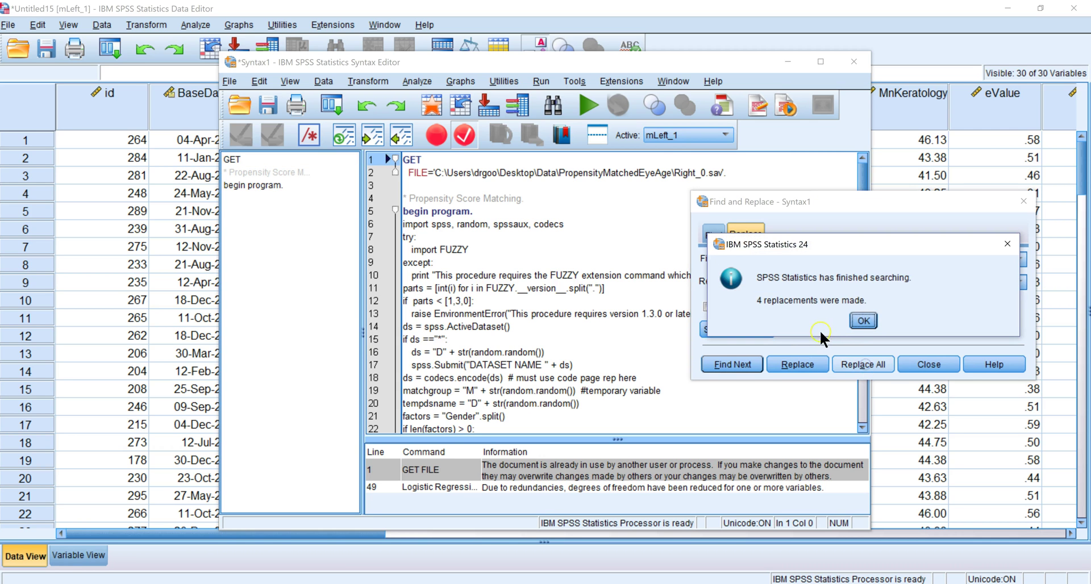
click(863, 321)
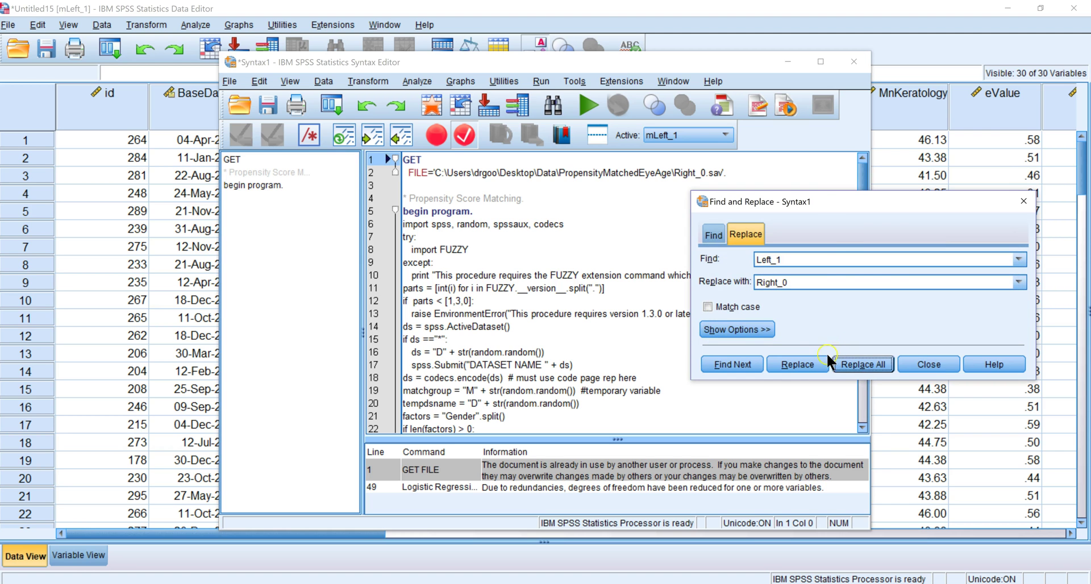
click(923, 364)
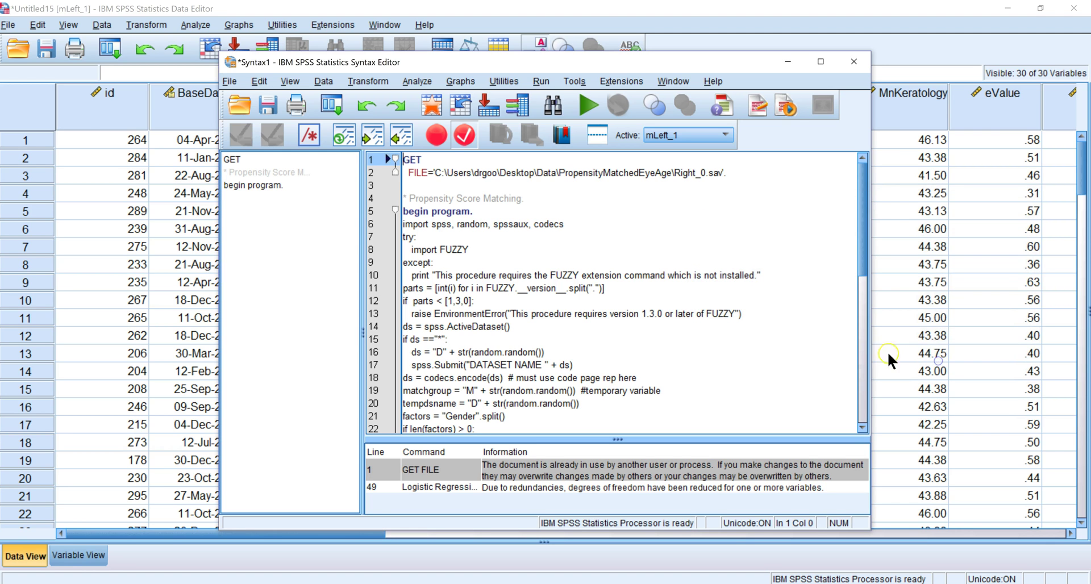
Run the entire syntax for Right_0, then return to the Syntax1 window.
click(540, 82)
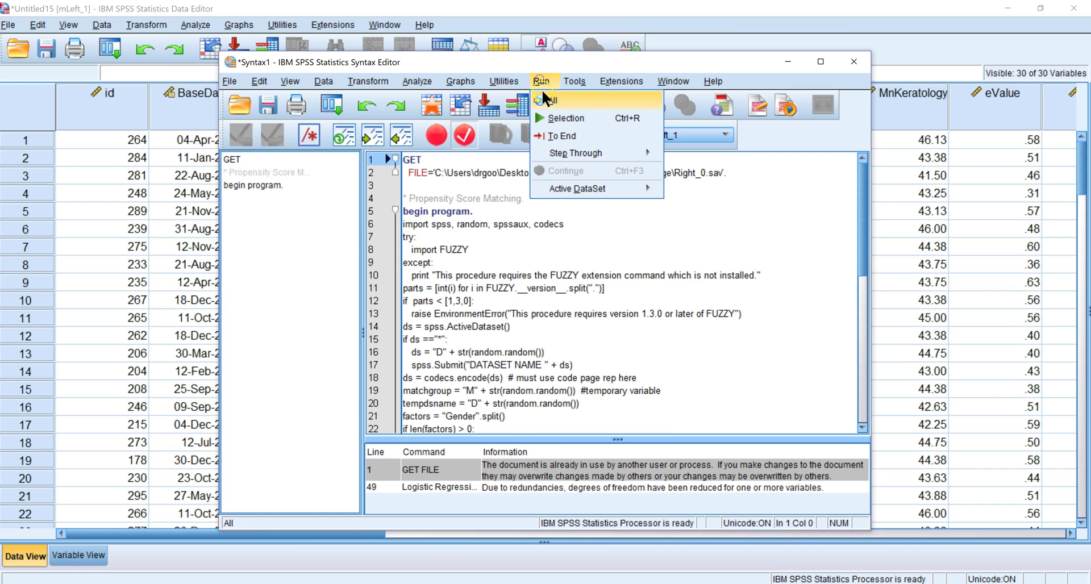
click(549, 100)
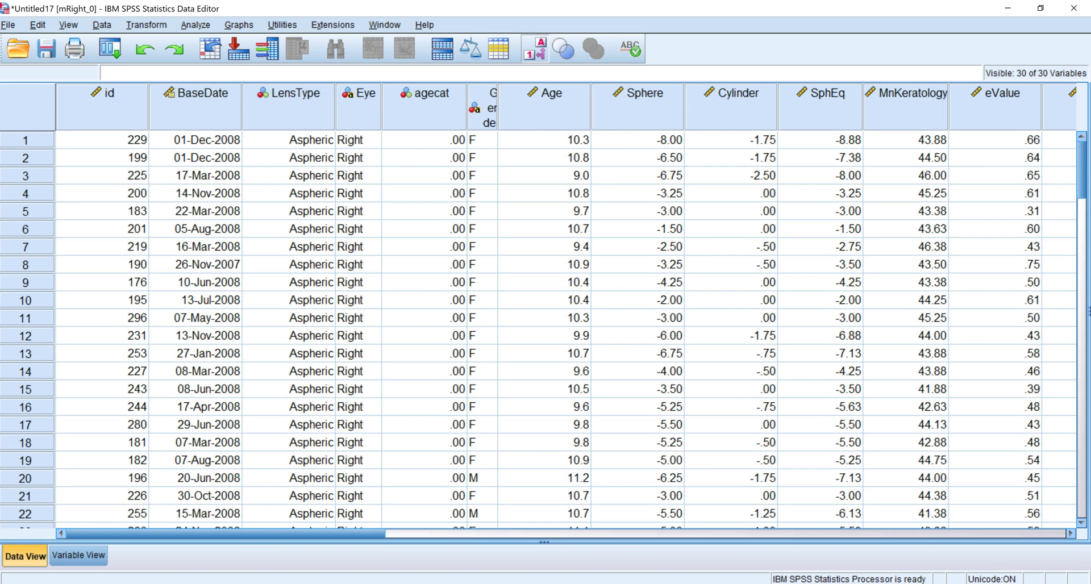
click(824, 583)
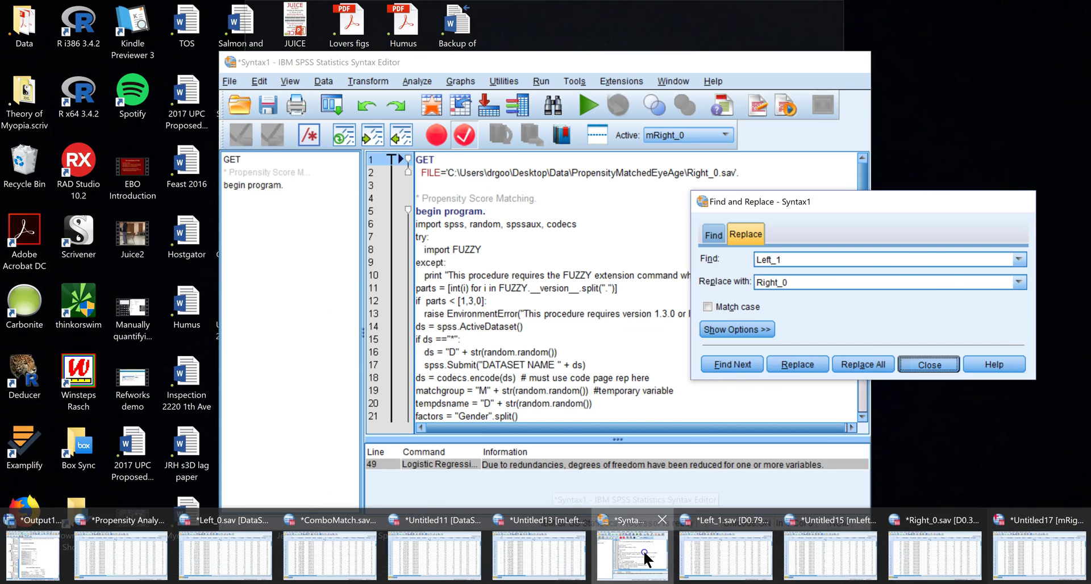
click(643, 550)
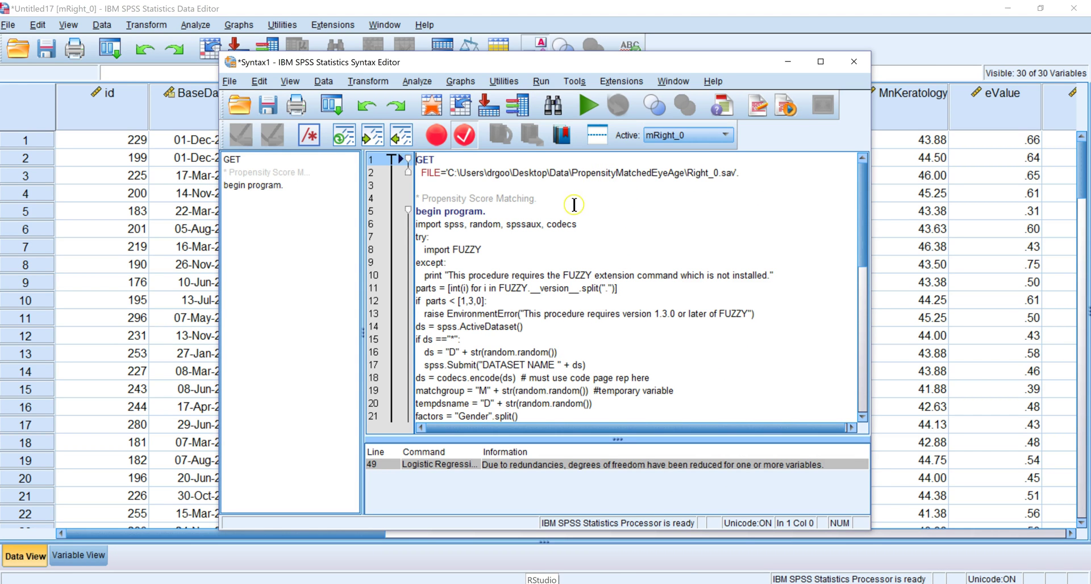
Replace every occurrence of Right_0 in the syntax with Right_1 and close the find and replace dialog.
key(ctrl+f)
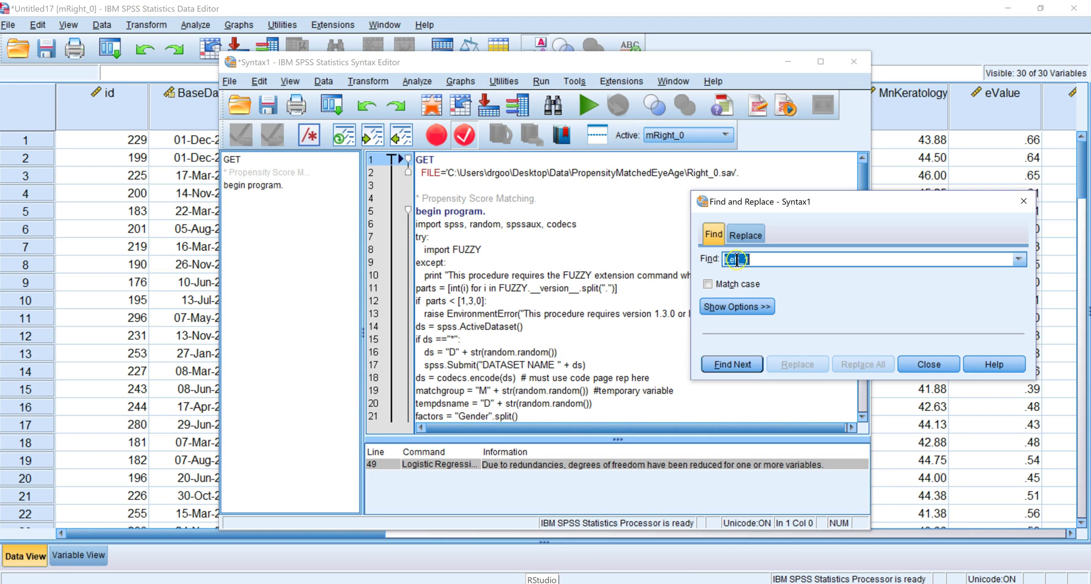
click(743, 235)
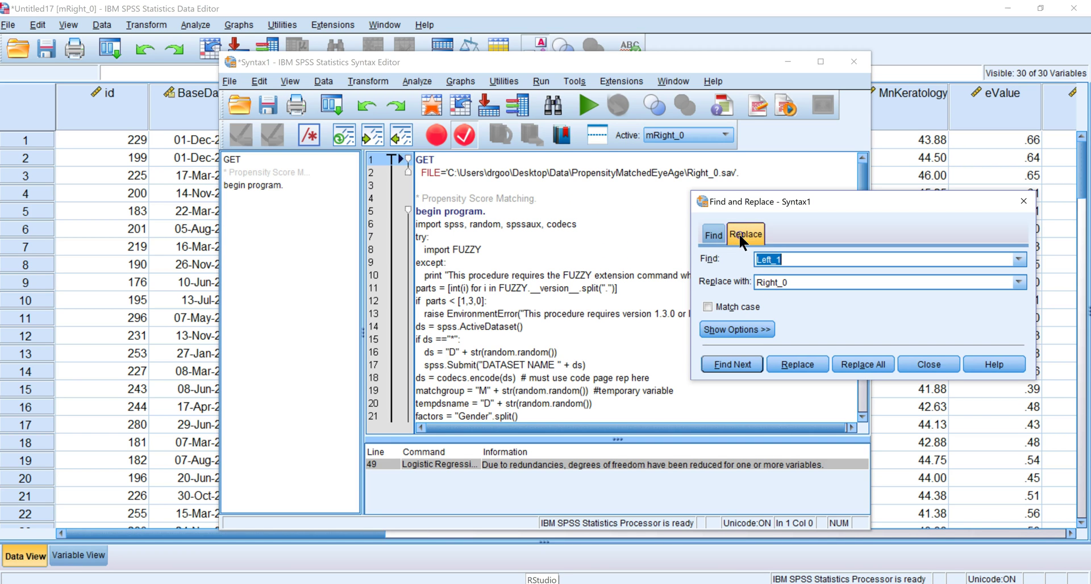
key(Tab)
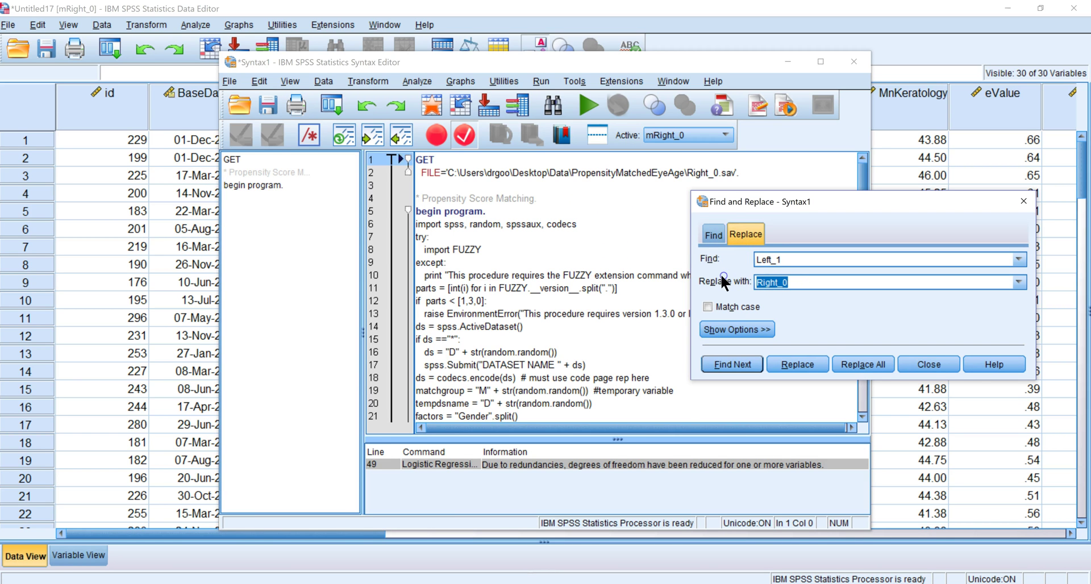
key(ctrl+c)
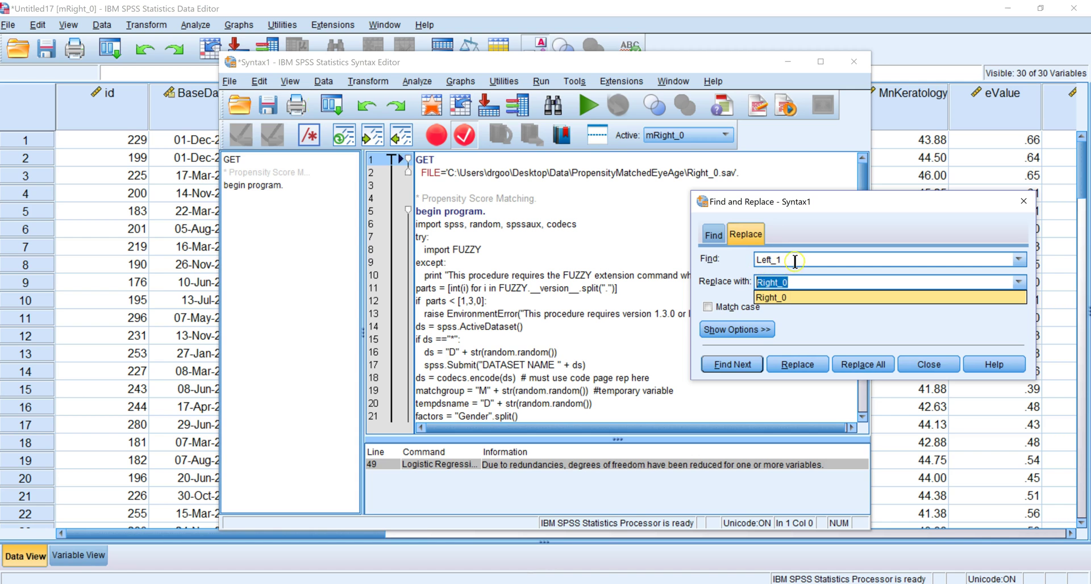
drag(797, 261, 729, 259)
key(ctrl+v)
click(793, 282)
key(BackSpace)
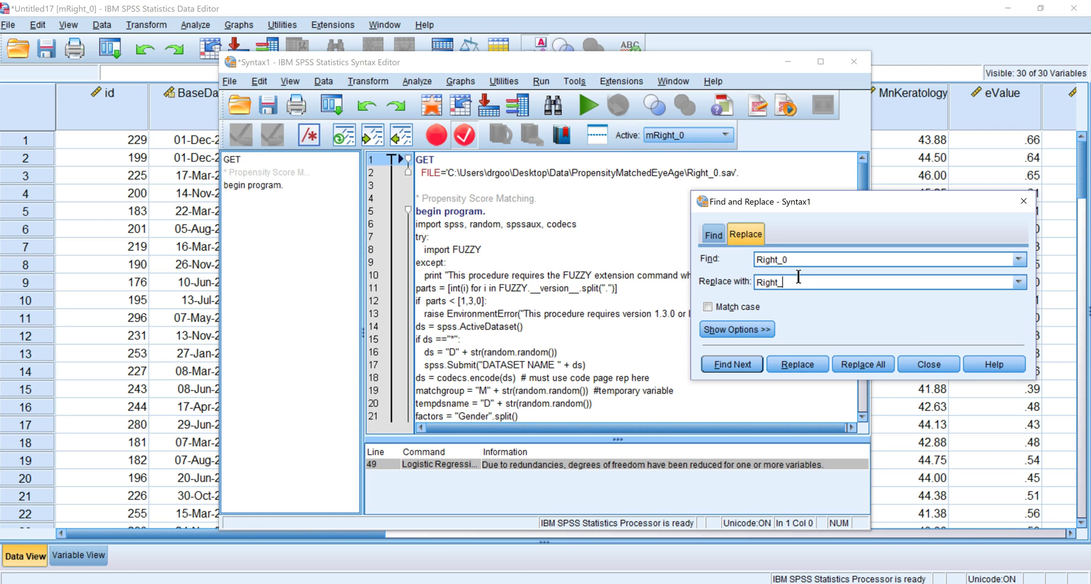
text(1)
click(859, 364)
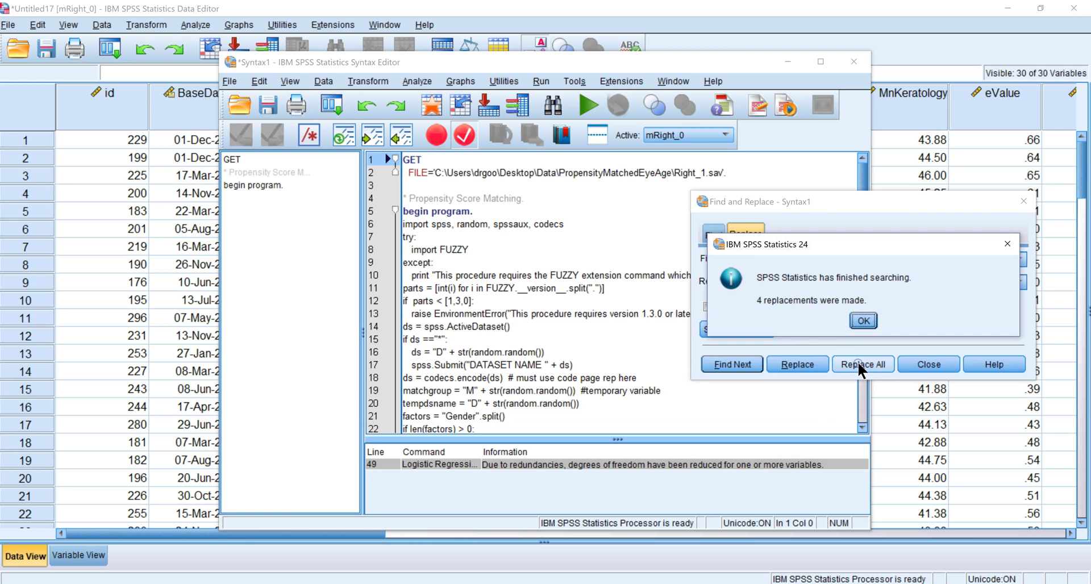
click(860, 322)
click(923, 368)
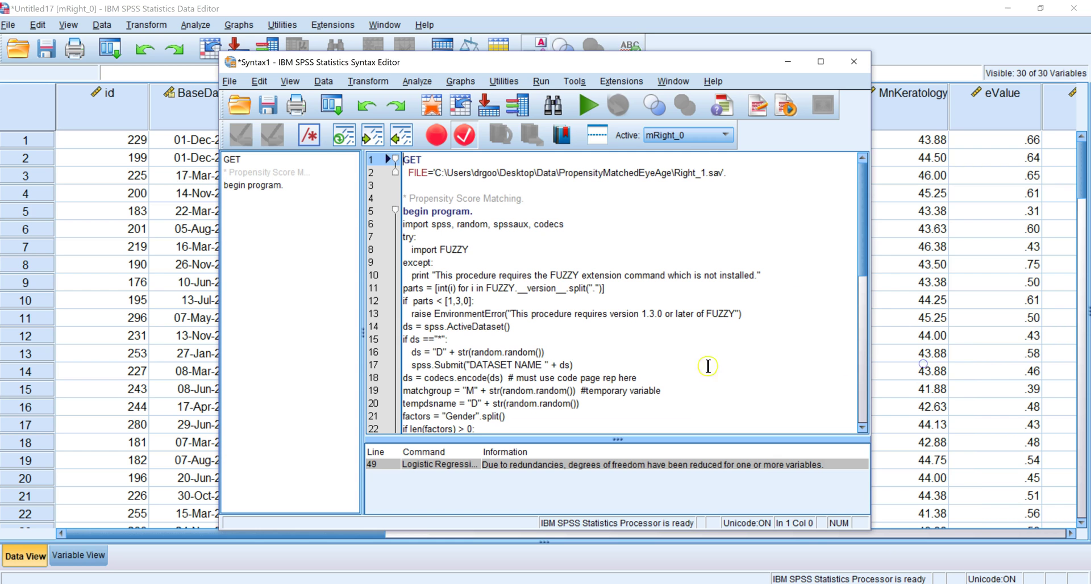
Run the entire syntax for Right_1 to create the matched mRight_1 dataset.
click(536, 77)
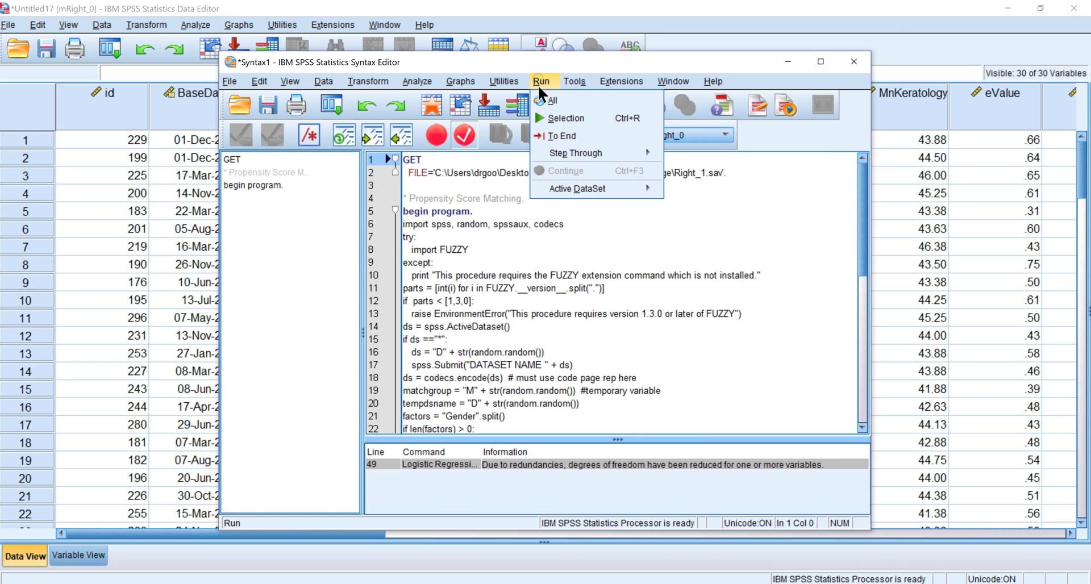
click(551, 100)
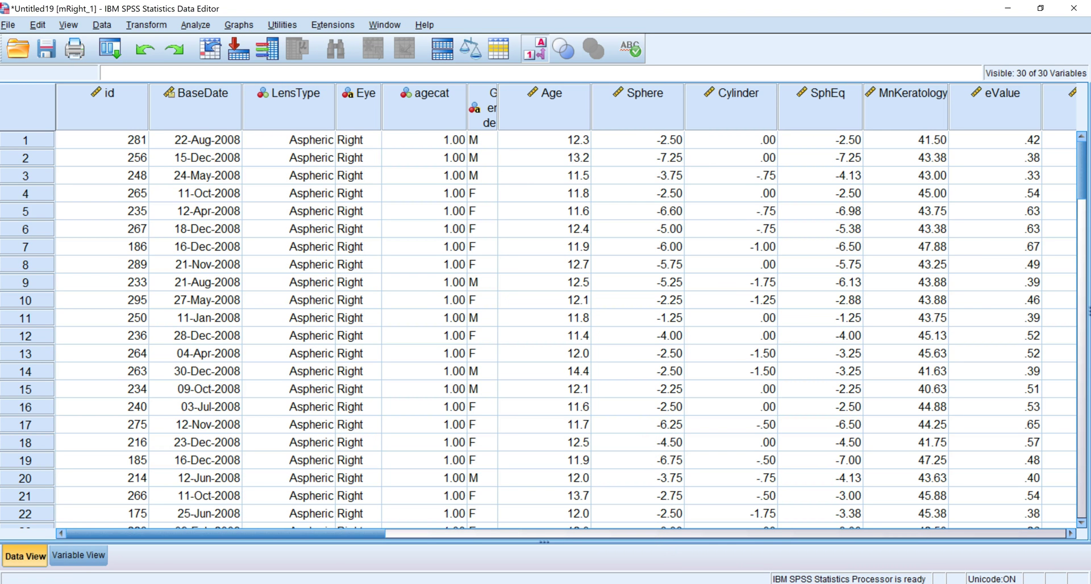
Look through the matched datasets mLeft_1, mRight_0 and mRight_1 one after another.
mouse_move(828, 563)
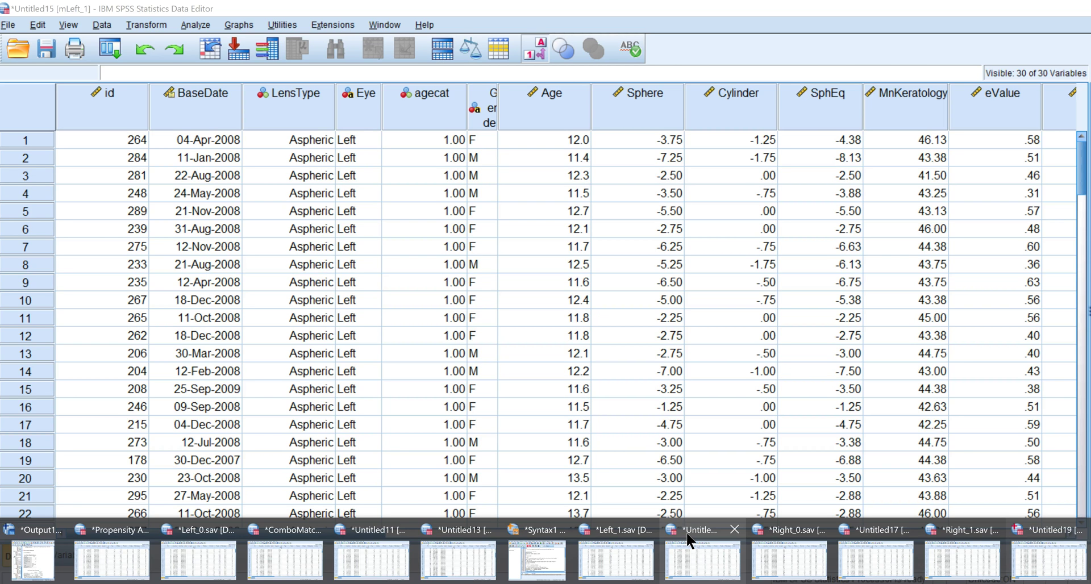
click(686, 539)
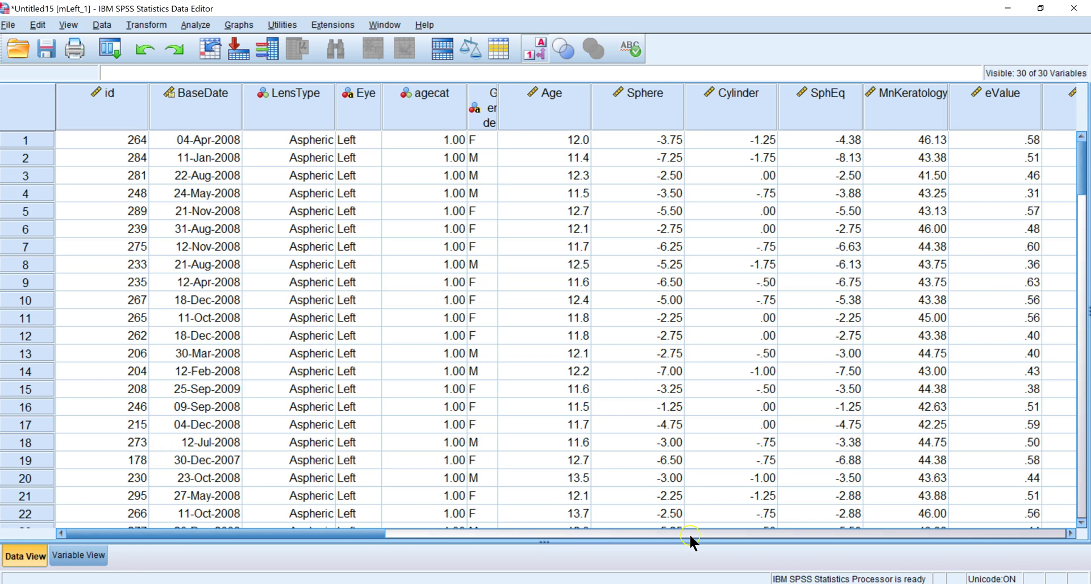
click(650, 583)
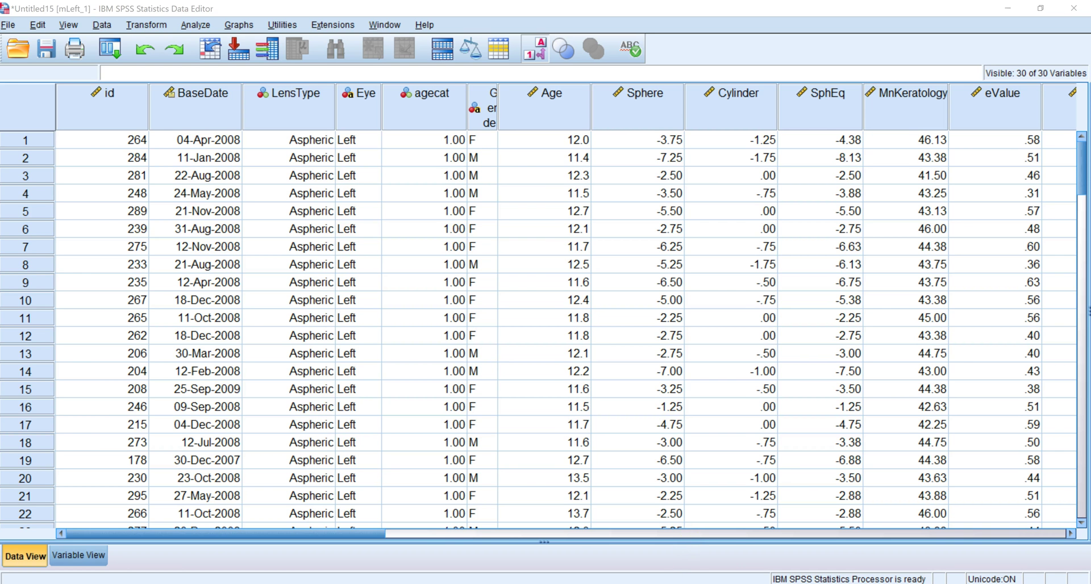
click(866, 546)
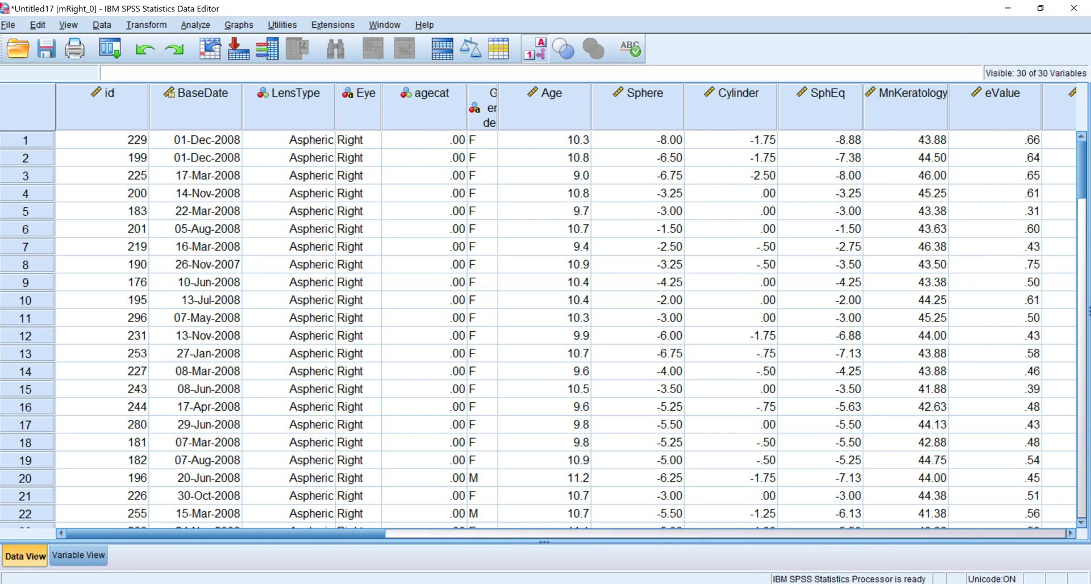
click(650, 583)
click(1045, 563)
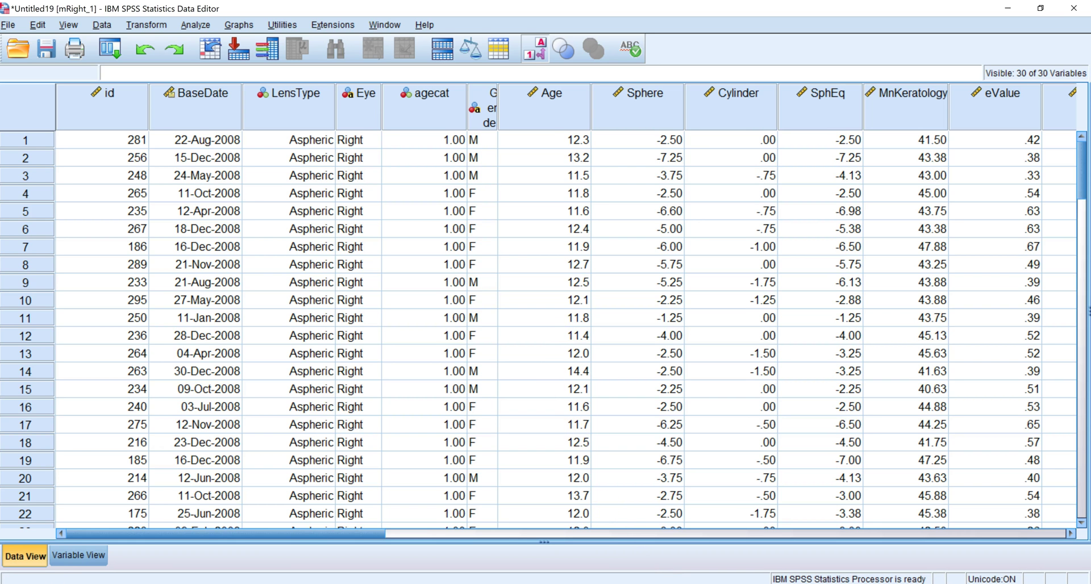
click(651, 583)
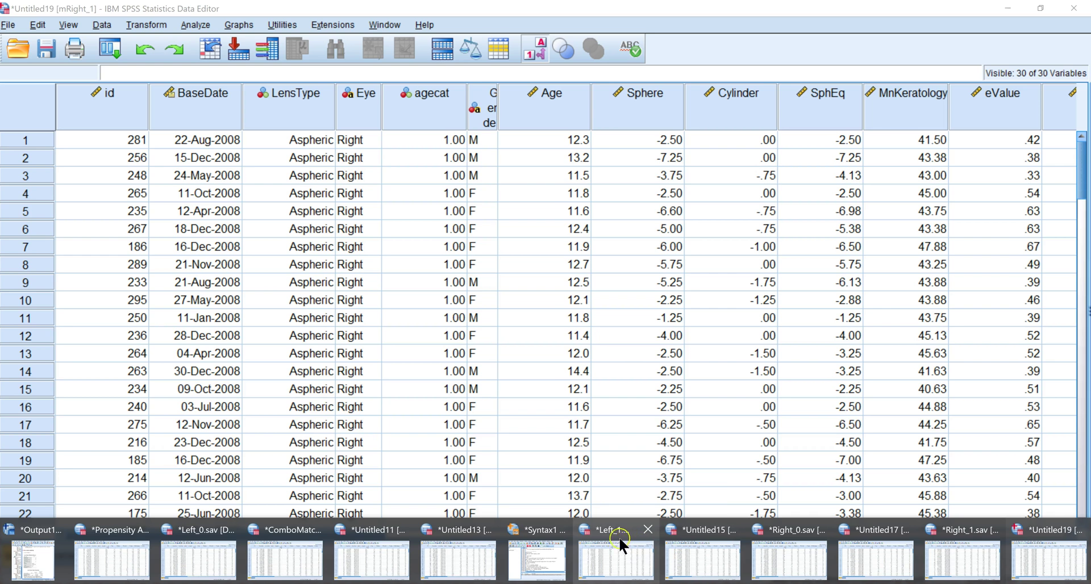
Bring up the matched mLeft_0 dataset and save it as ComboEyeAge in the PropensityMatchedEyeAge folder.
click(462, 533)
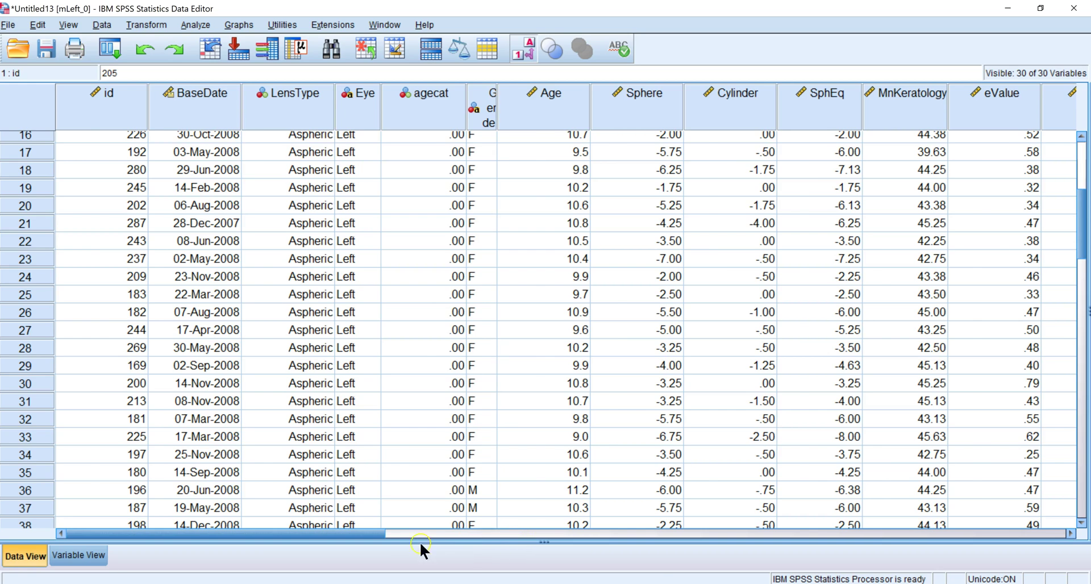
drag(366, 533, 953, 577)
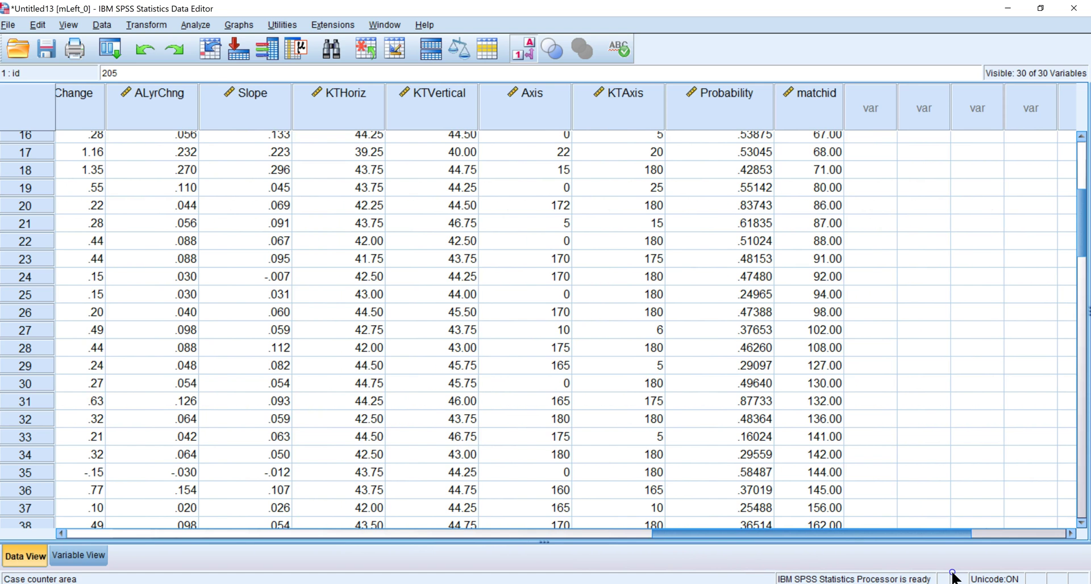
drag(953, 577, 955, 578)
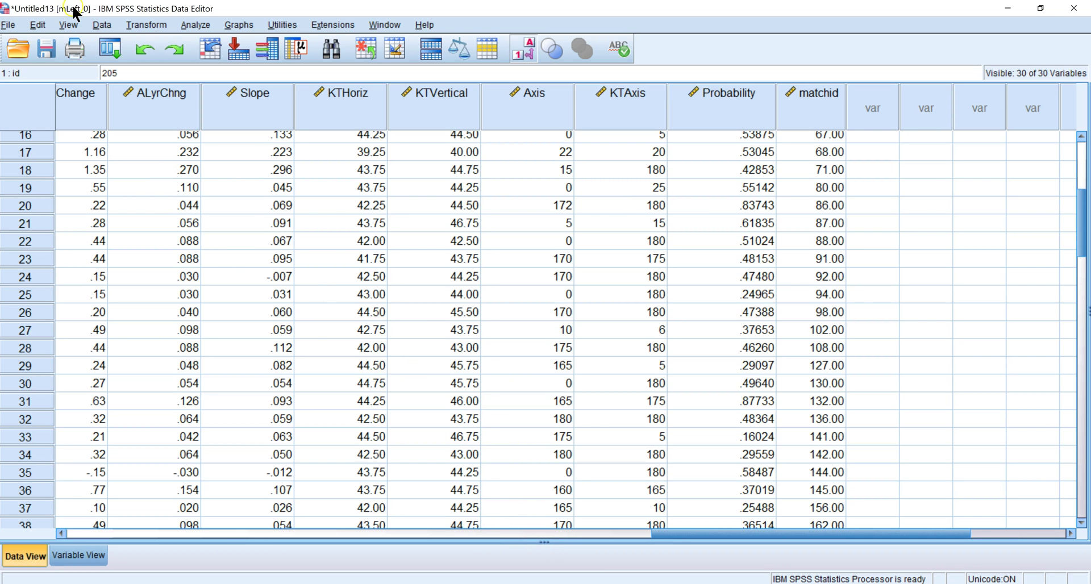
click(18, 27)
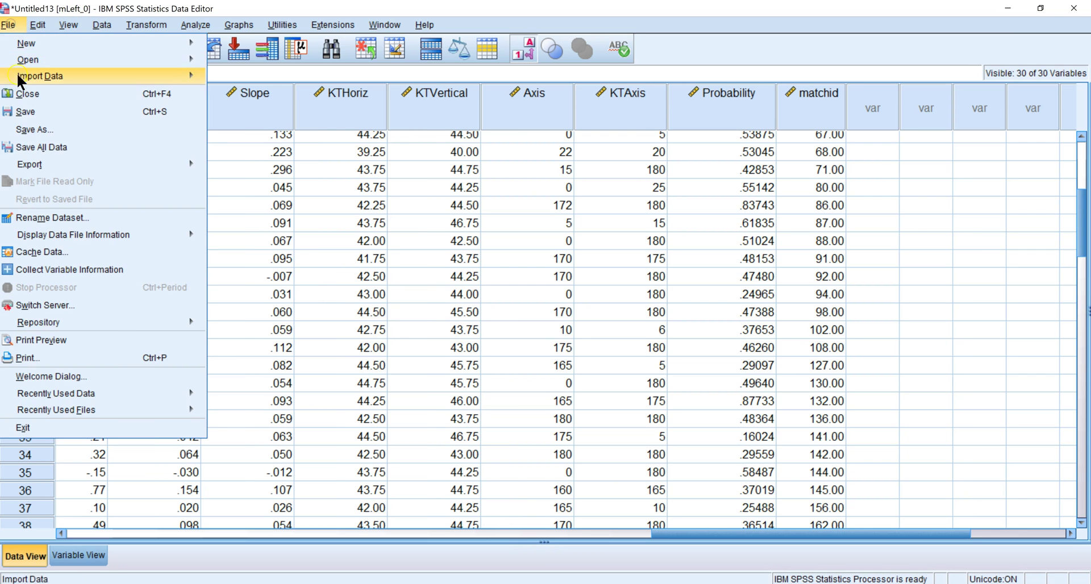
click(59, 133)
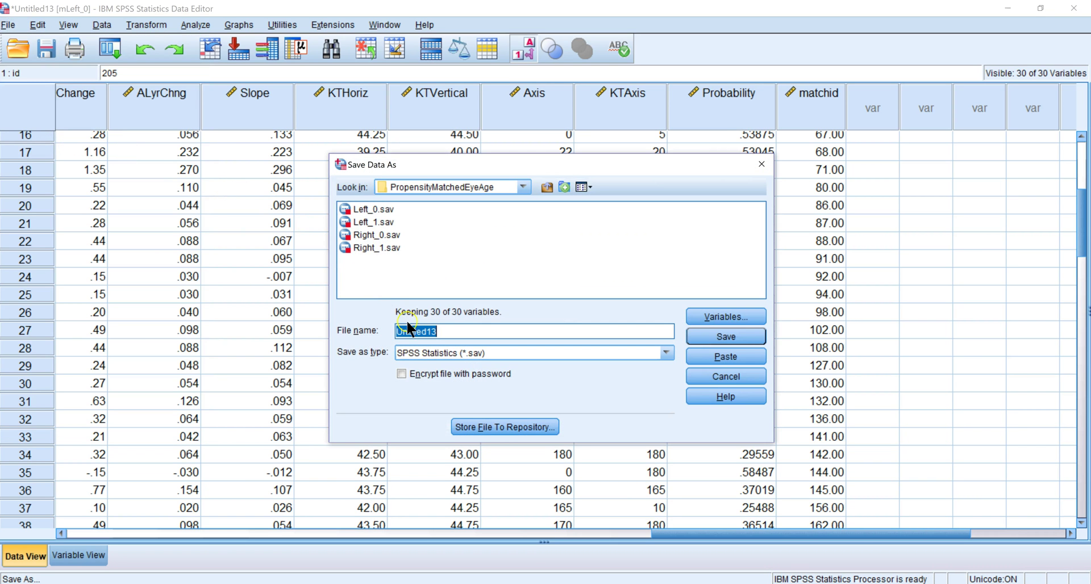
text(ComboEyeAge)
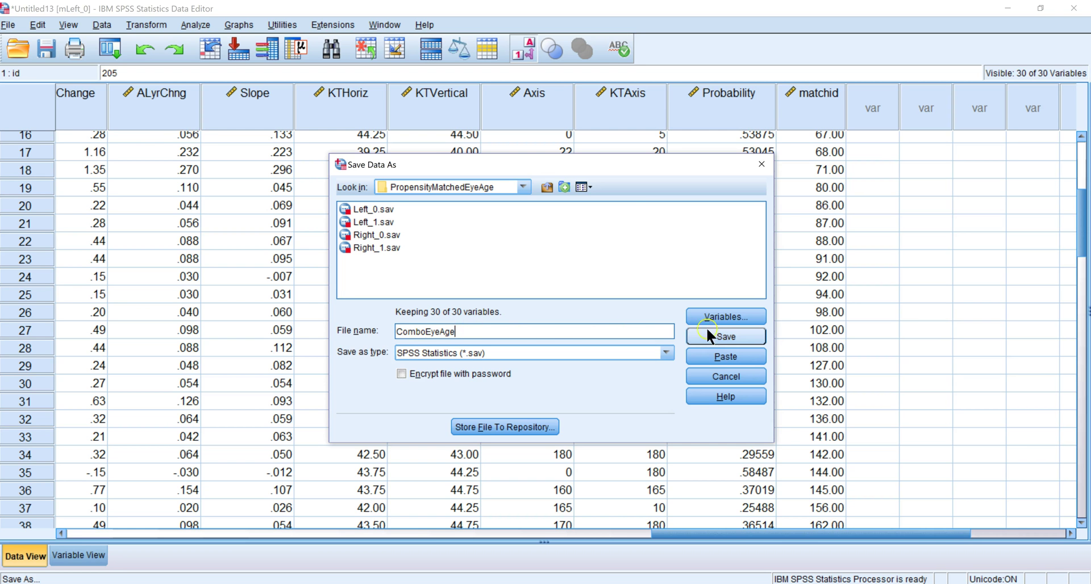
click(719, 332)
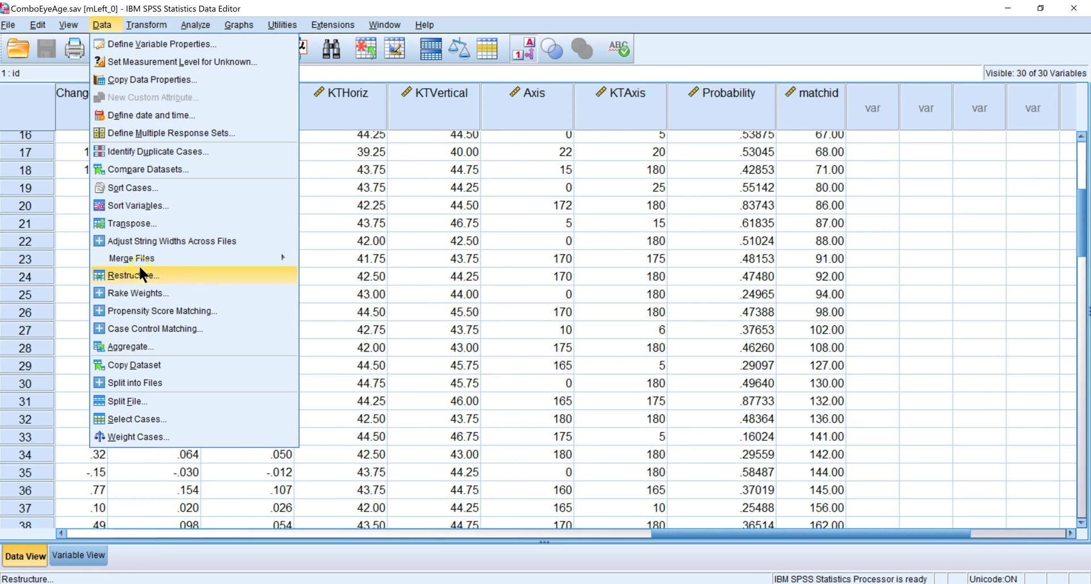
Merge the cases of the open mLeft_1 dataset into ComboEyeAge.sav, keeping all paired variables.
mouse_move(217, 257)
click(339, 261)
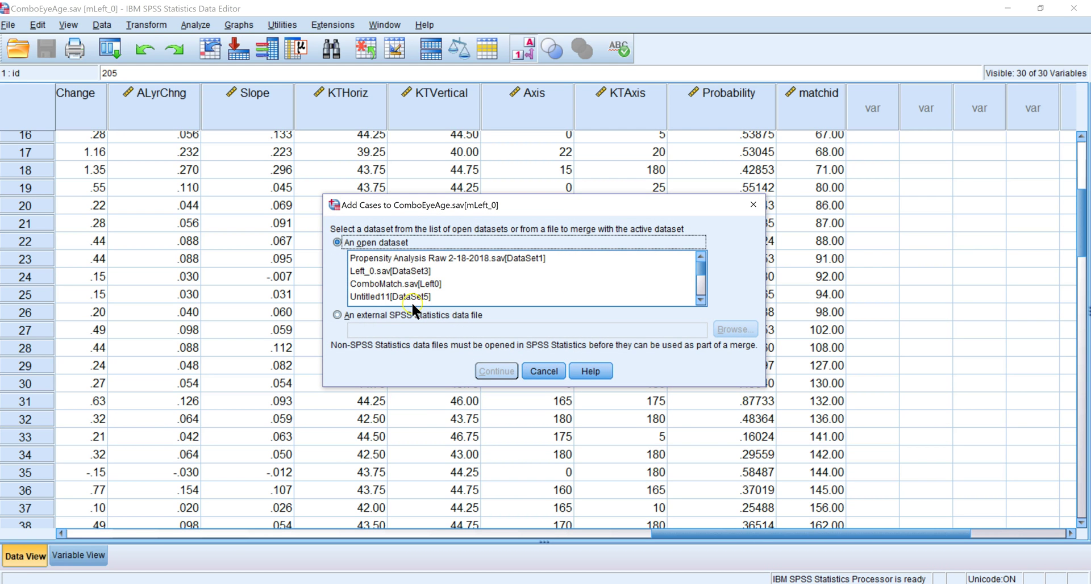
scroll(494, 301, down, 1)
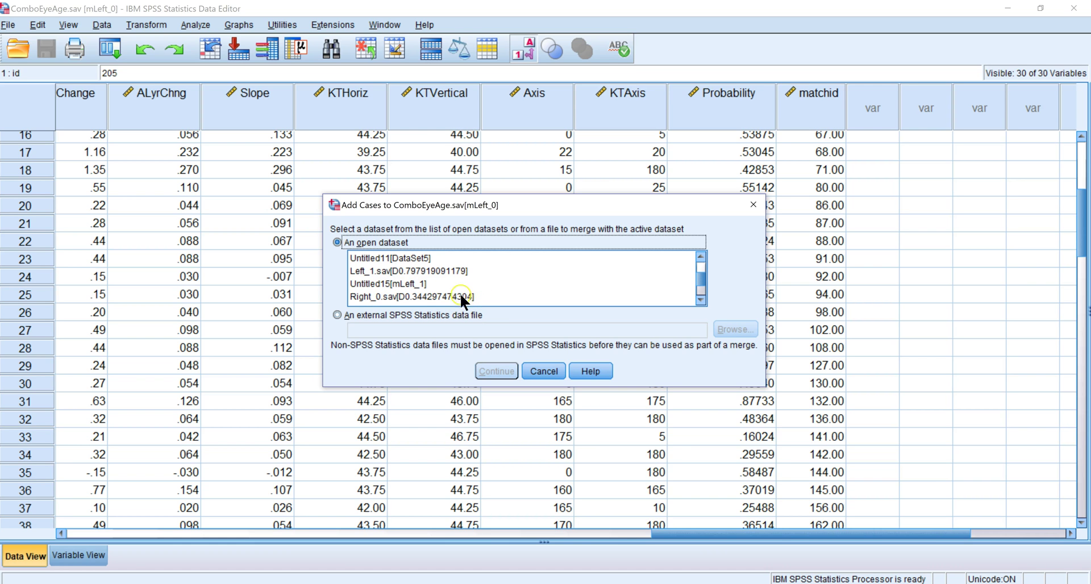
click(407, 284)
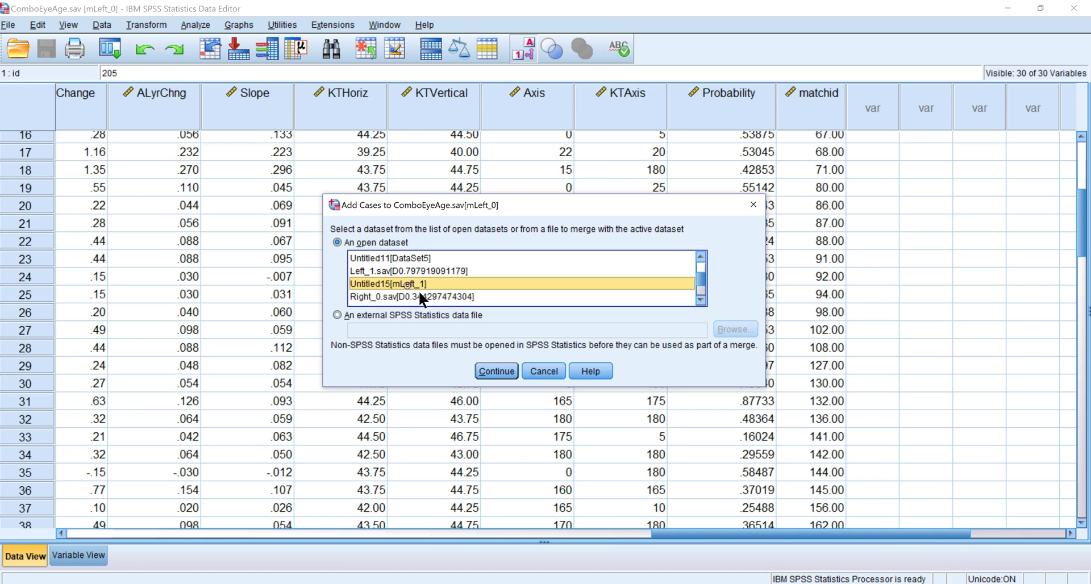
click(484, 370)
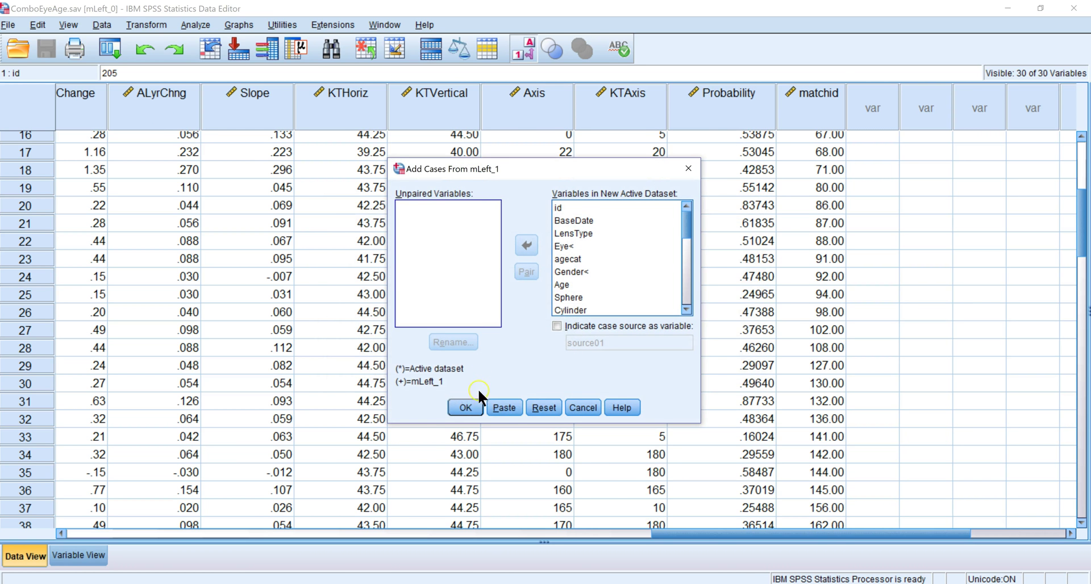
click(466, 408)
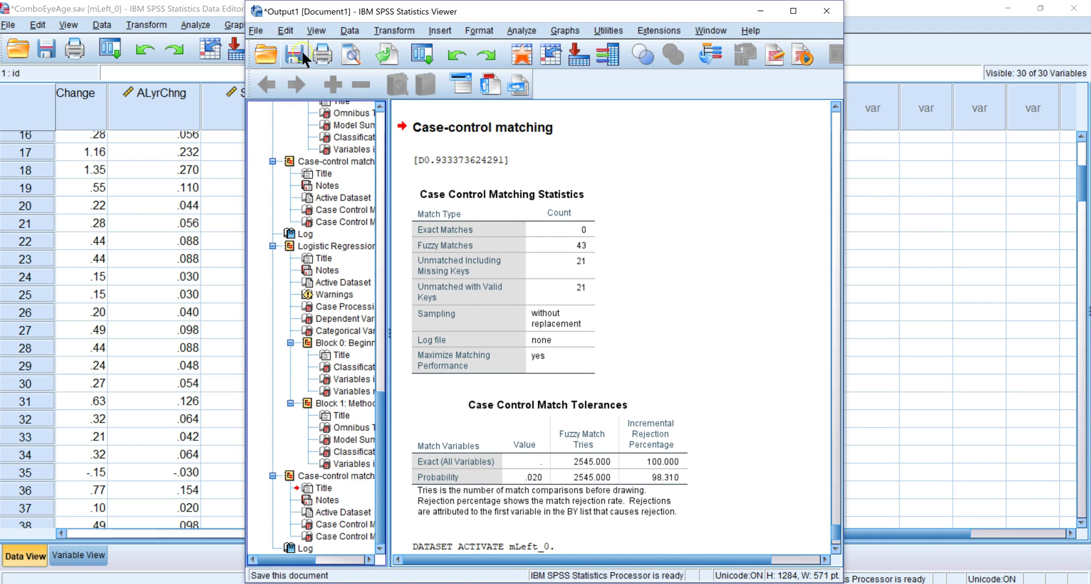
Merge the cases of the open mRight_0 dataset into ComboEyeAge.sav, keeping all paired variables.
click(351, 31)
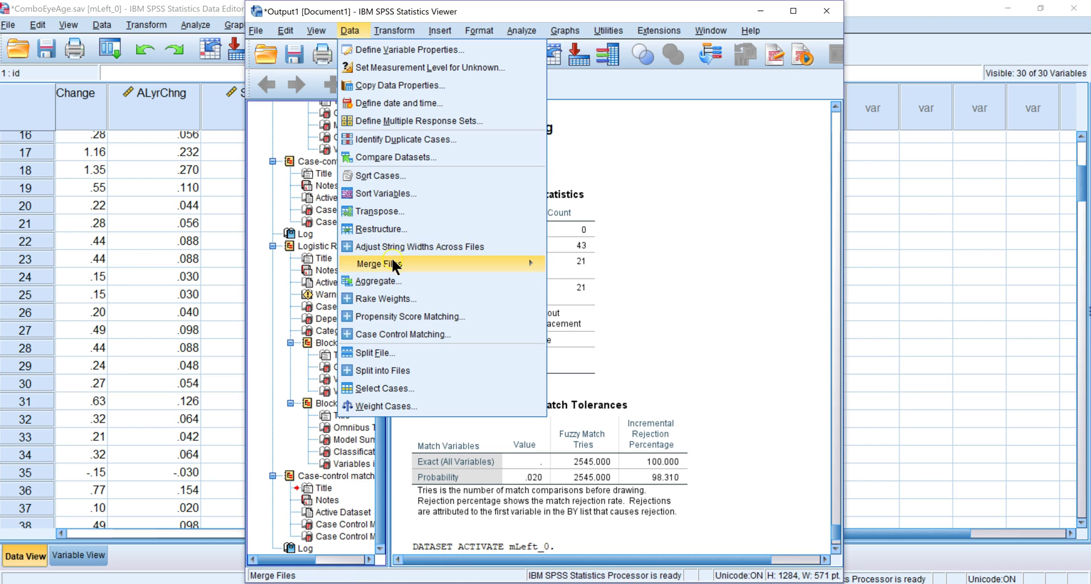
mouse_move(499, 264)
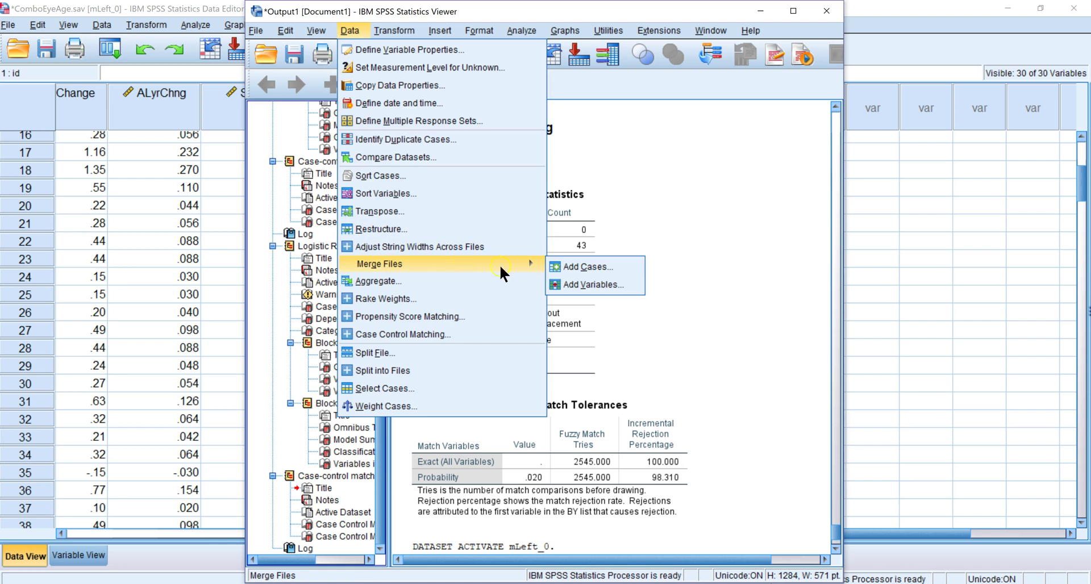
click(565, 266)
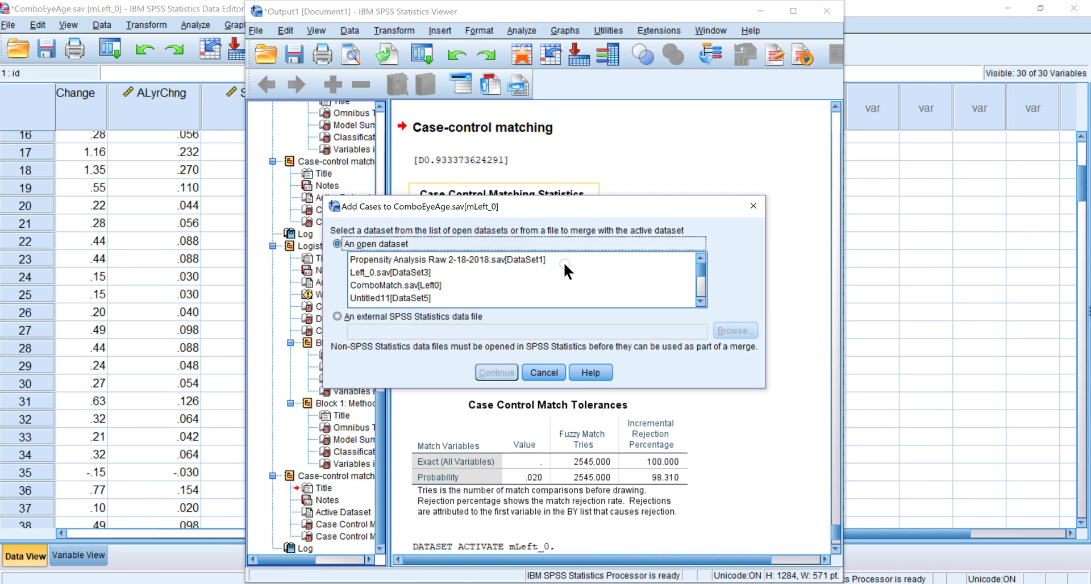
scroll(428, 279, down, 2)
scroll(432, 287, down, 1)
click(433, 285)
click(413, 275)
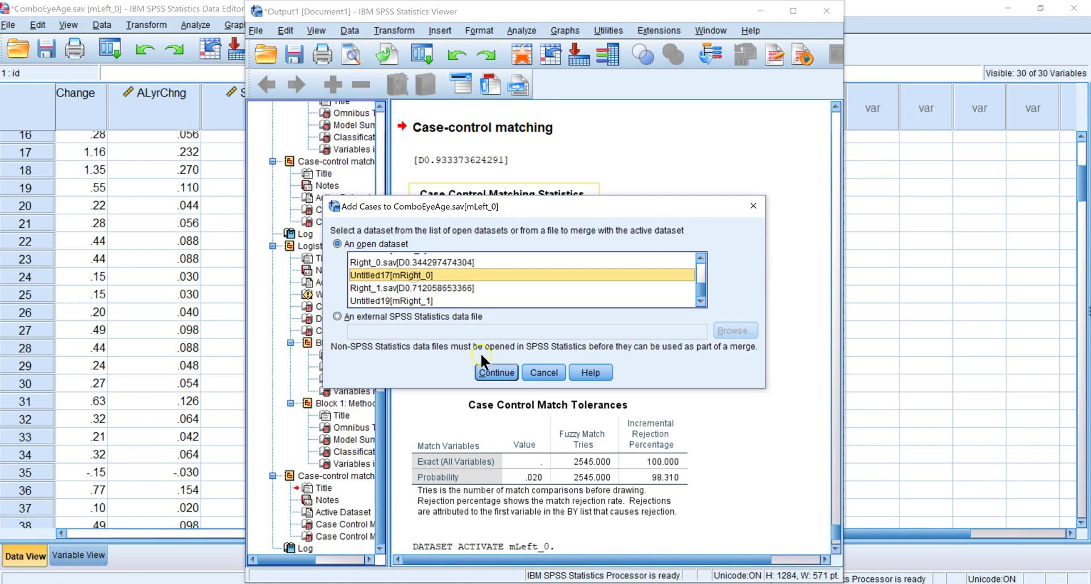
click(488, 371)
click(471, 398)
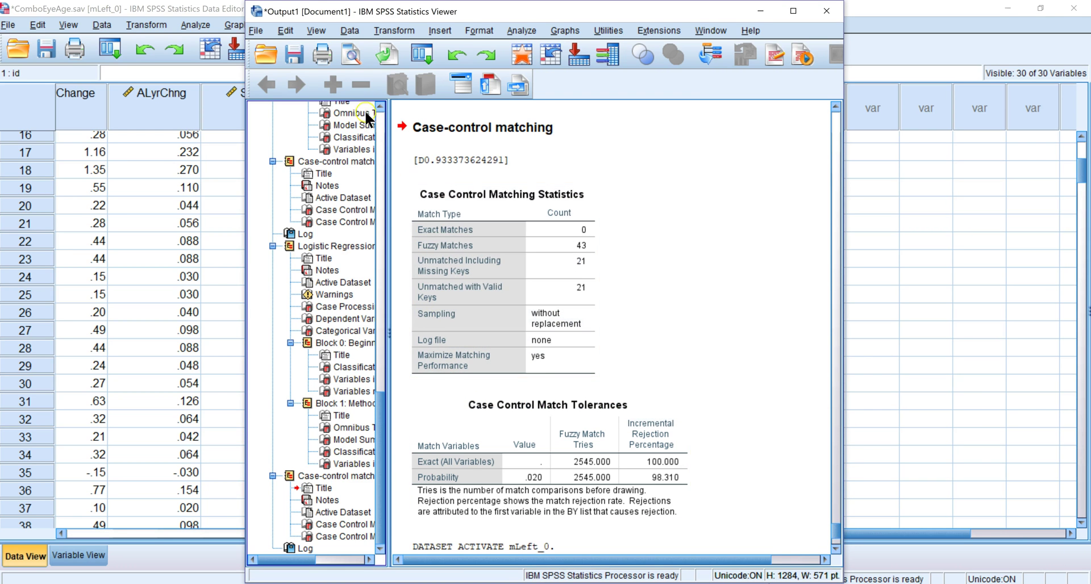
click(351, 30)
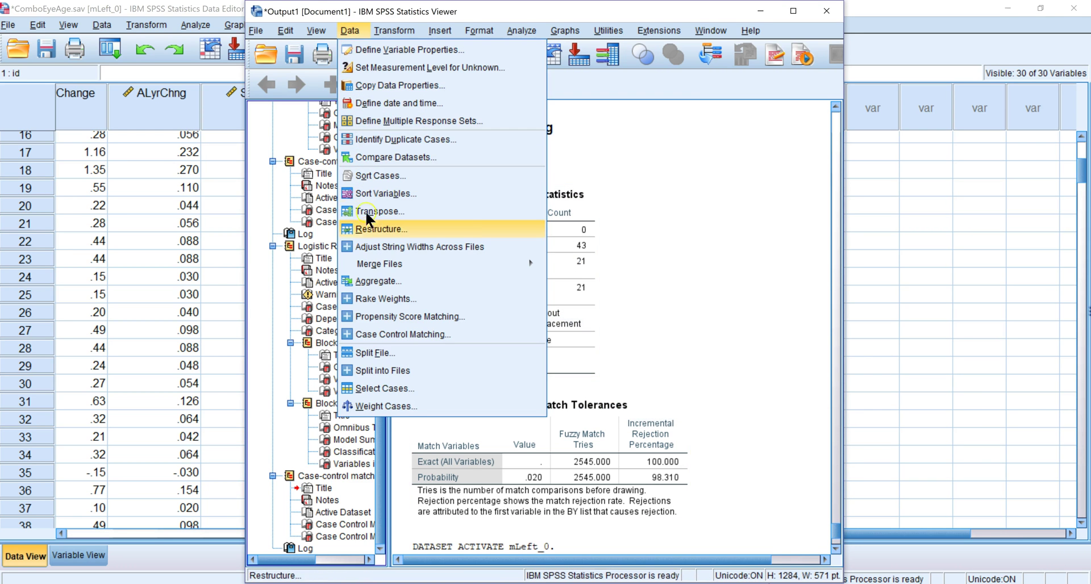
mouse_move(376, 264)
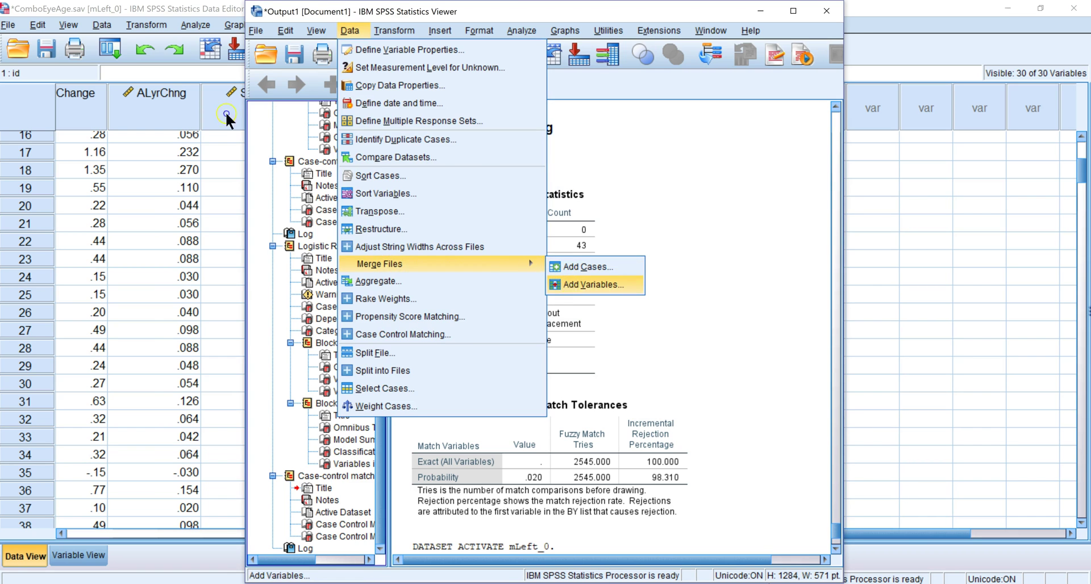
click(568, 282)
click(533, 368)
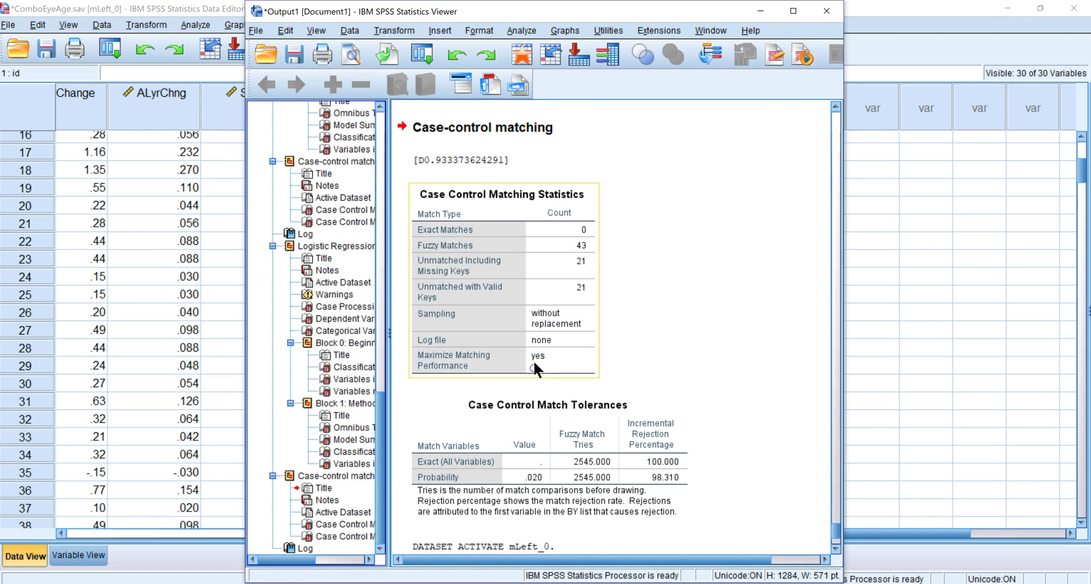
Add the cases of the open mRight_1 dataset to ComboEyeAge.sav with all paired variables.
click(348, 30)
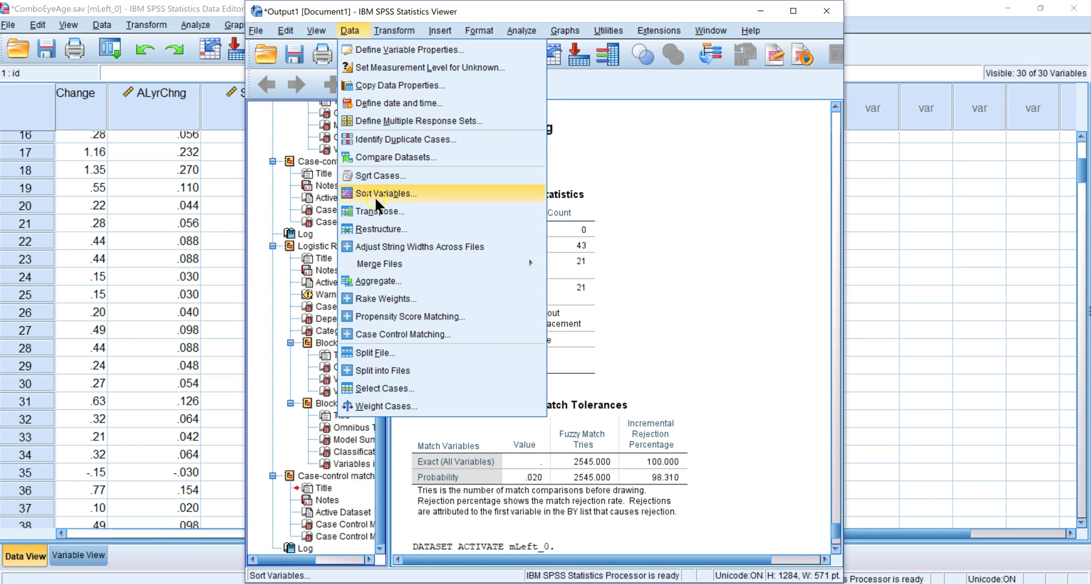
mouse_move(384, 264)
click(561, 265)
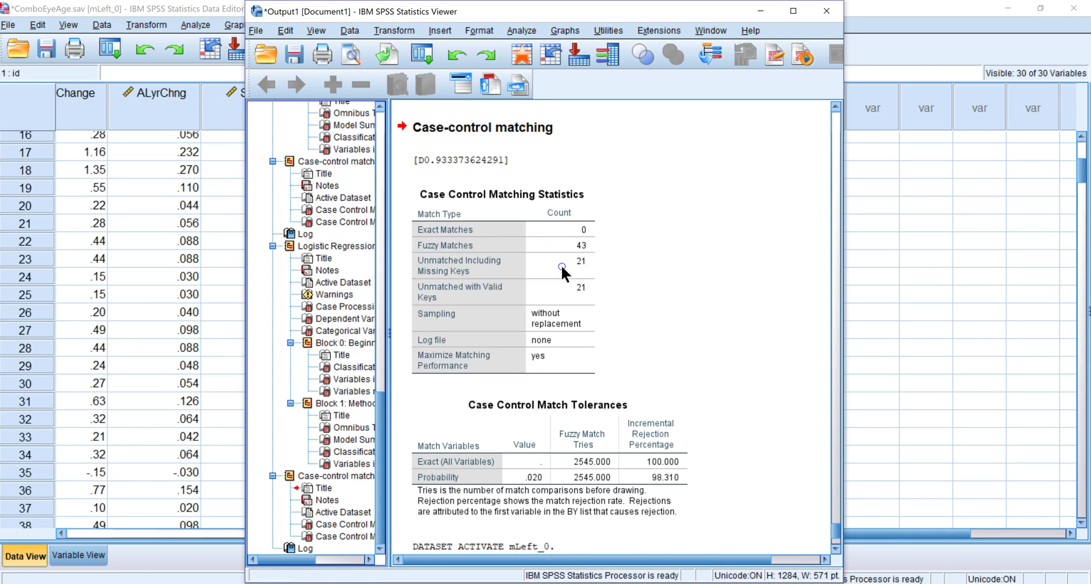
scroll(466, 282, down, 2)
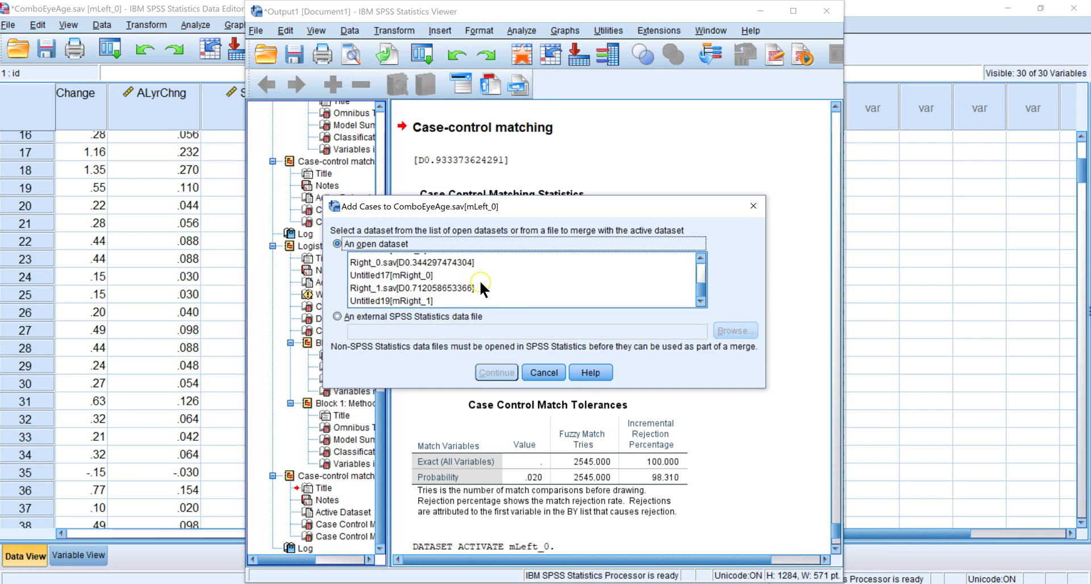
click(405, 299)
click(495, 372)
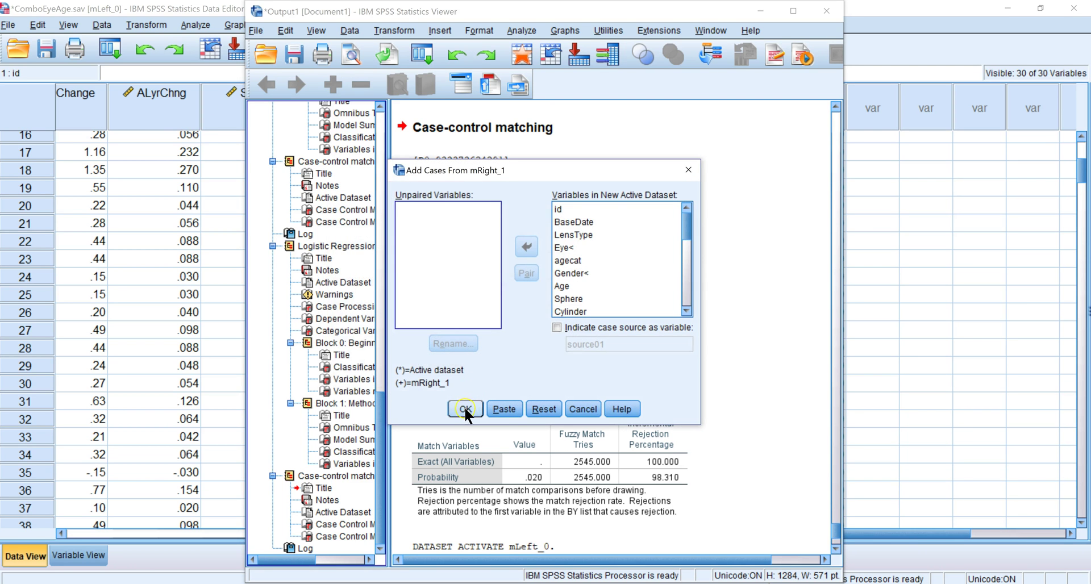
click(465, 406)
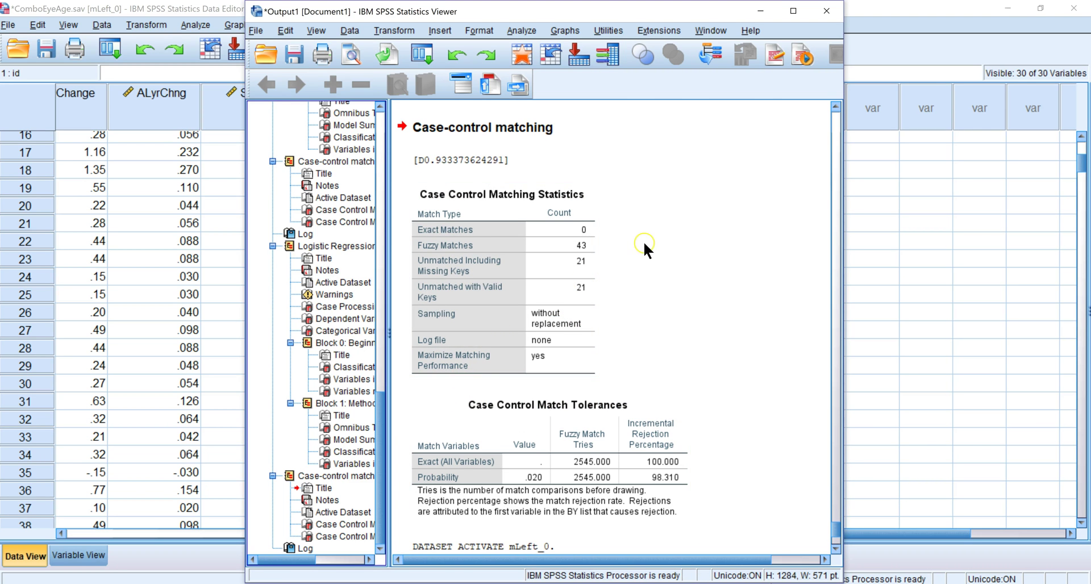
Sort the merged ComboEyeAge cases by matchid in ascending order.
click(971, 227)
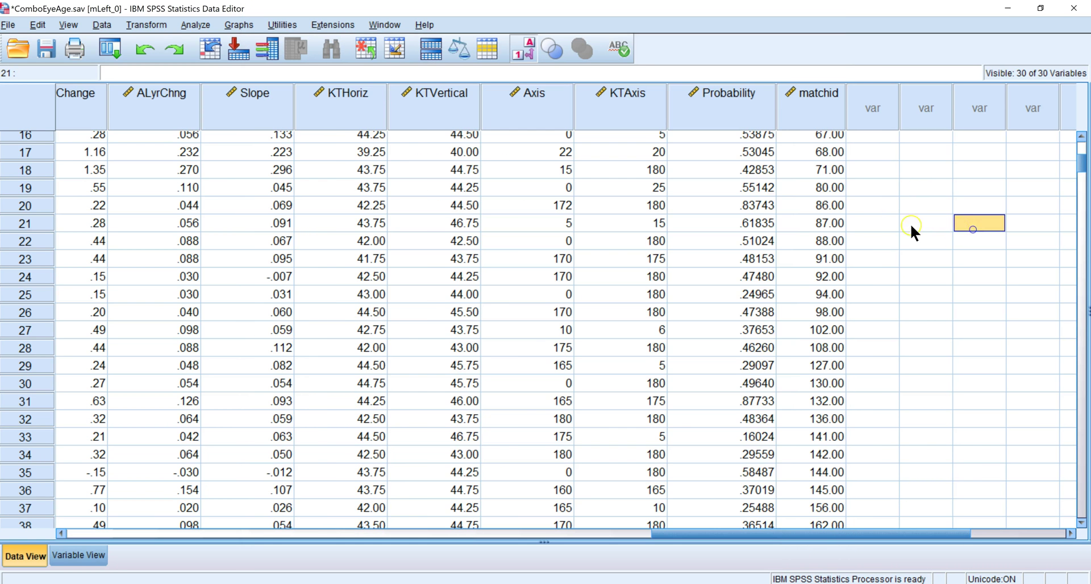
click(103, 25)
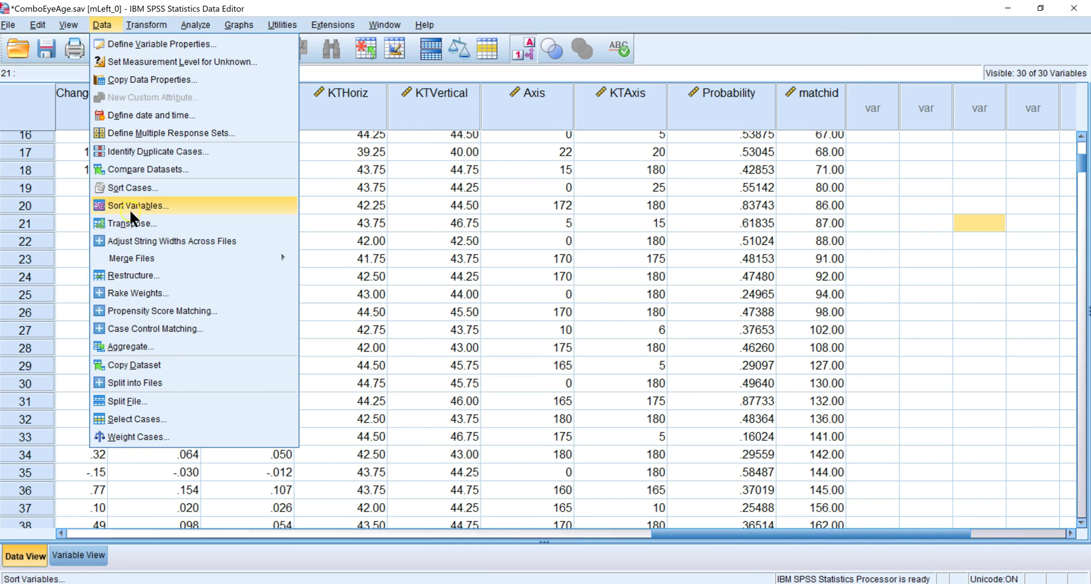
click(131, 187)
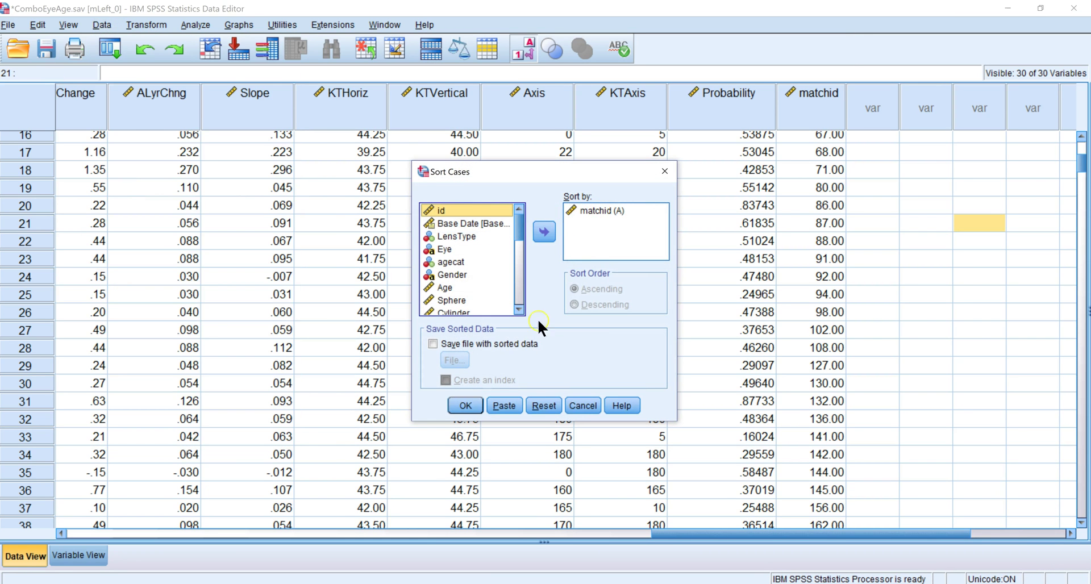
click(465, 405)
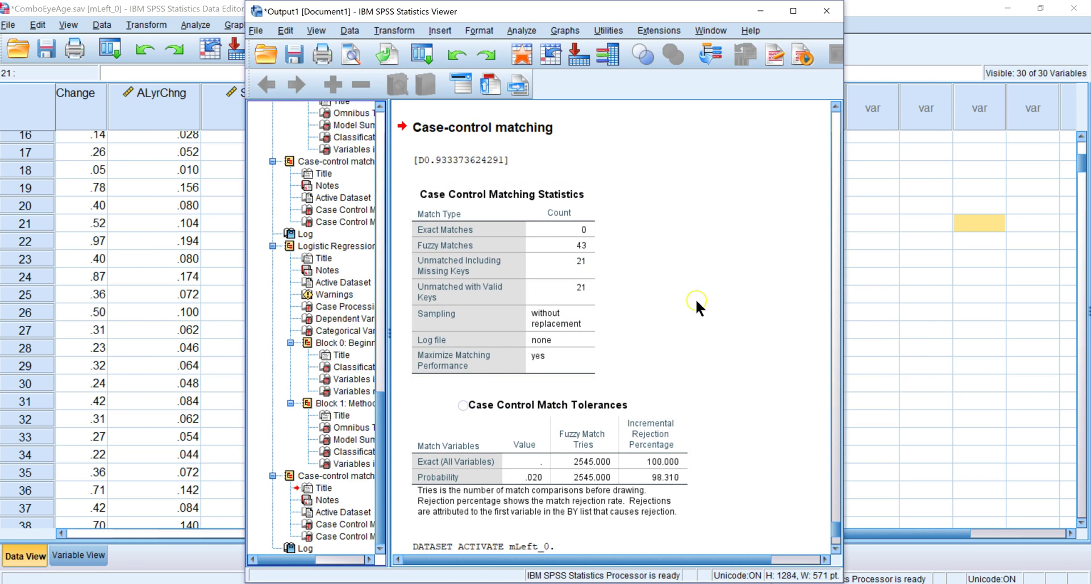
Delete the unmatched cases with a missing matchid, rows 1 to 56, from ComboEyeAge.sav.
click(875, 293)
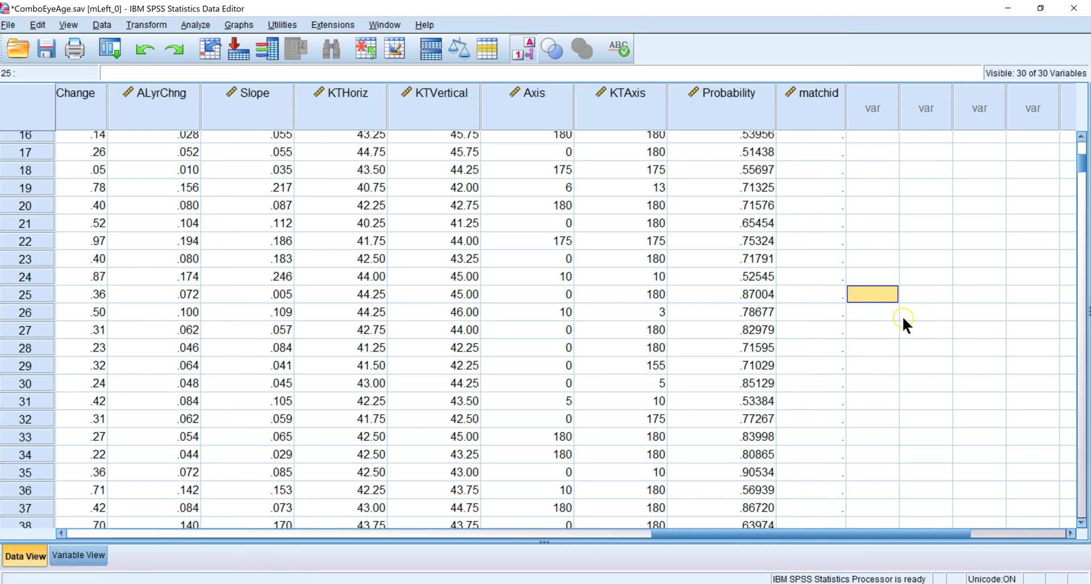
scroll(902, 316, down, 8)
scroll(898, 335, down, 1)
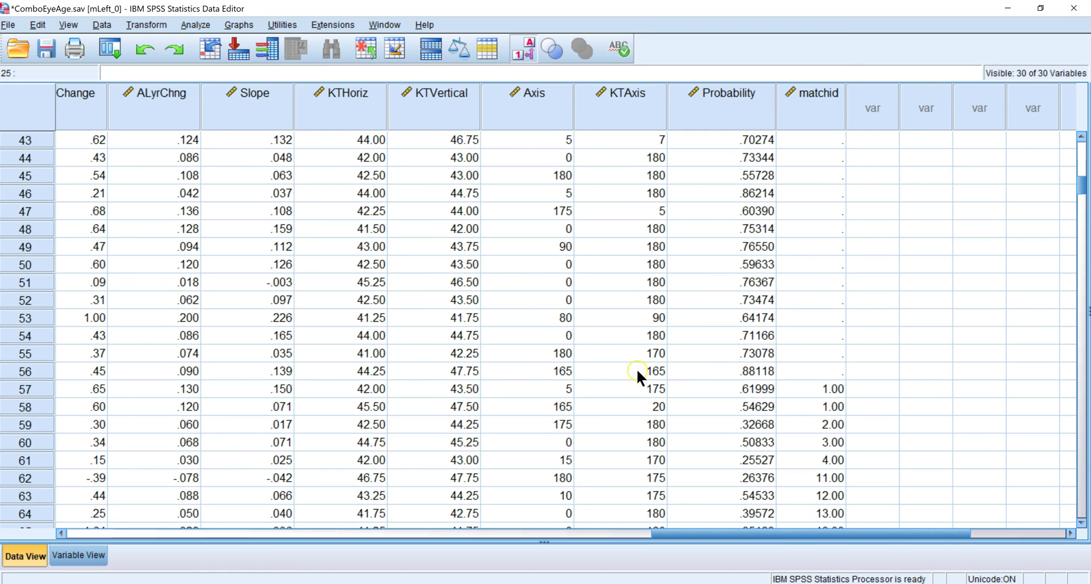
click(26, 371)
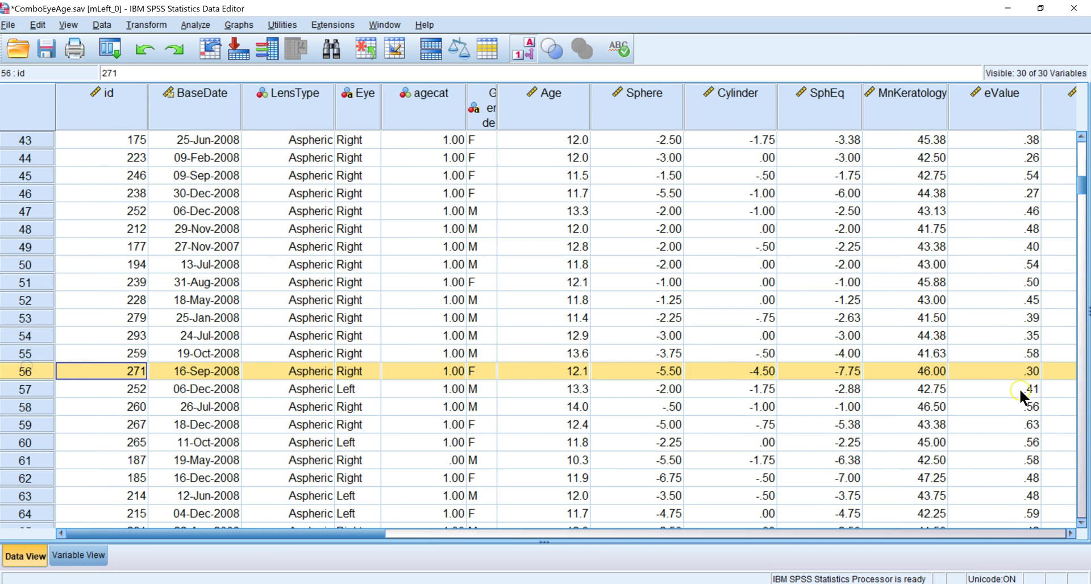
drag(1083, 189, 1084, 149)
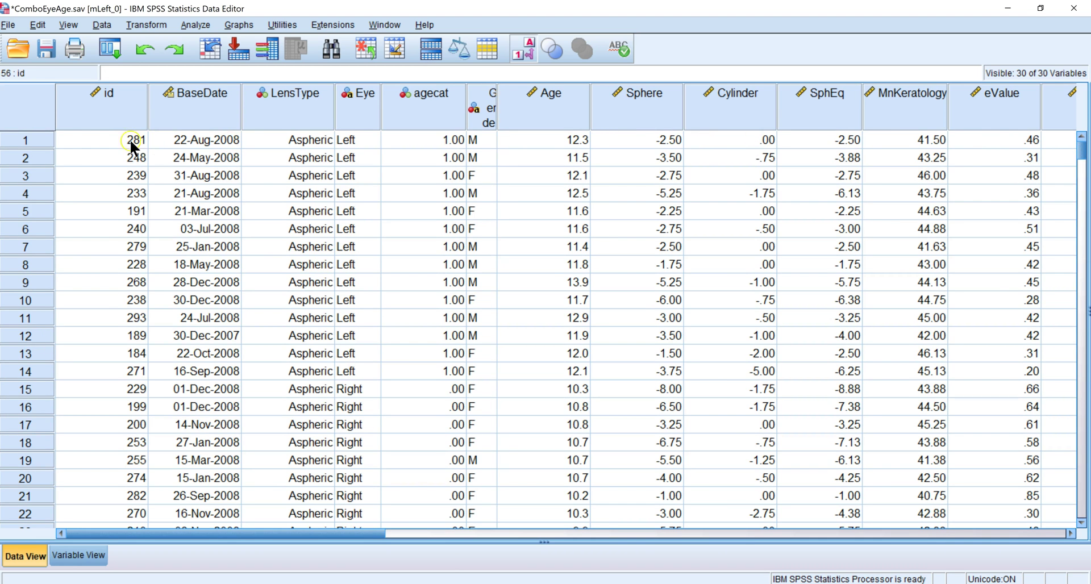
click(27, 108)
key(Delete)
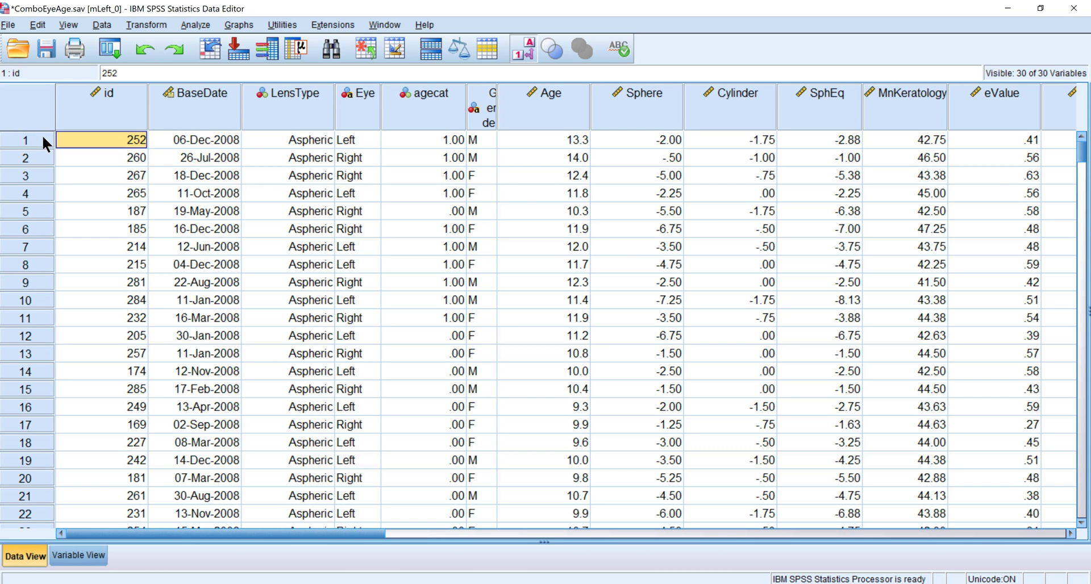
Look through the remaining matched cases to check the LensType, Eye and agecat values.
click(416, 207)
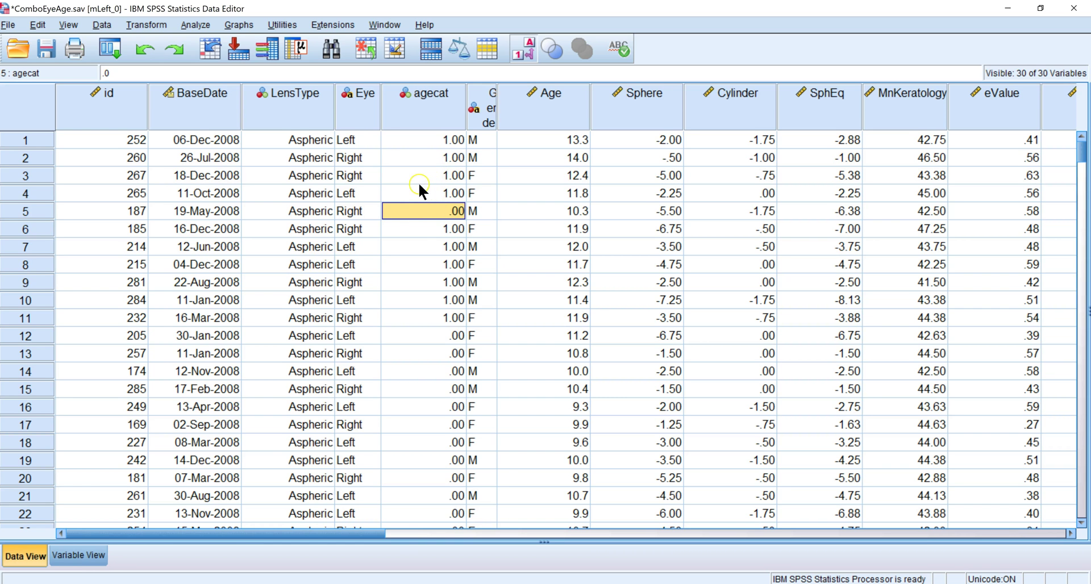
scroll(418, 182, down, 20)
scroll(413, 211, down, 20)
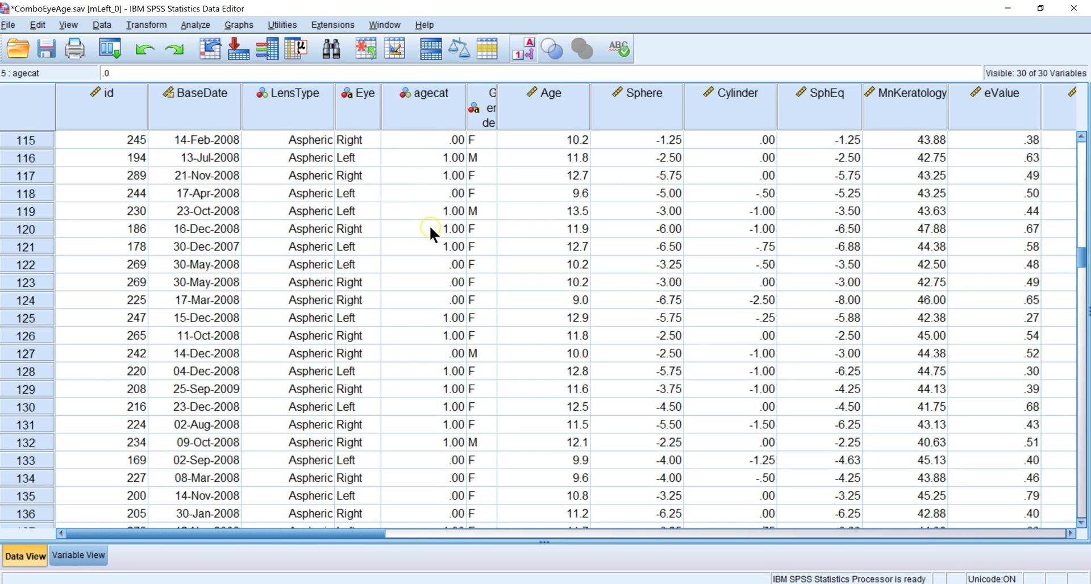
scroll(452, 270, down, 20)
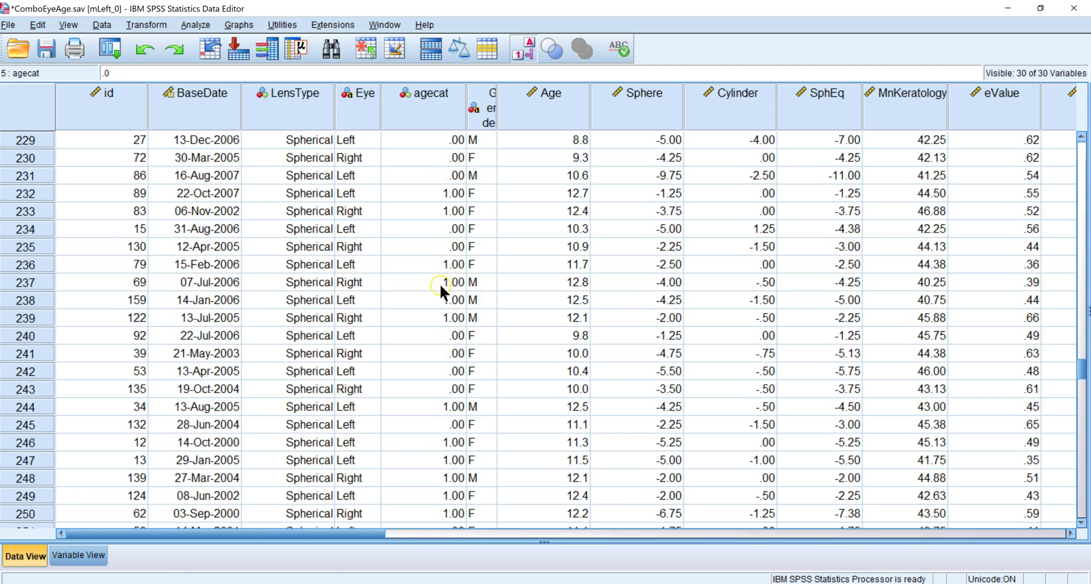
scroll(471, 287, down, 15)
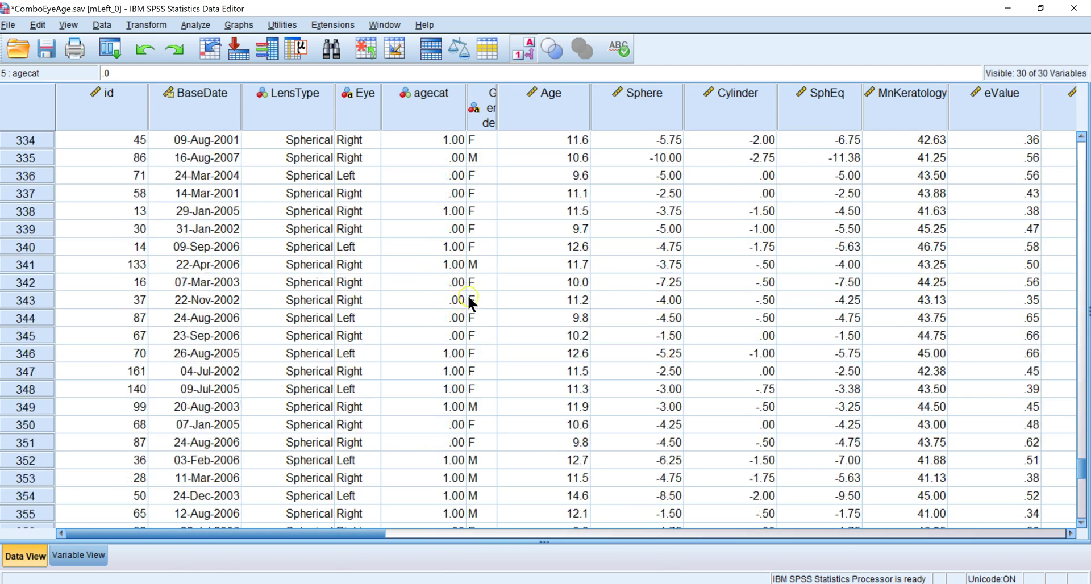
scroll(460, 317, up, 12)
scroll(477, 312, up, 20)
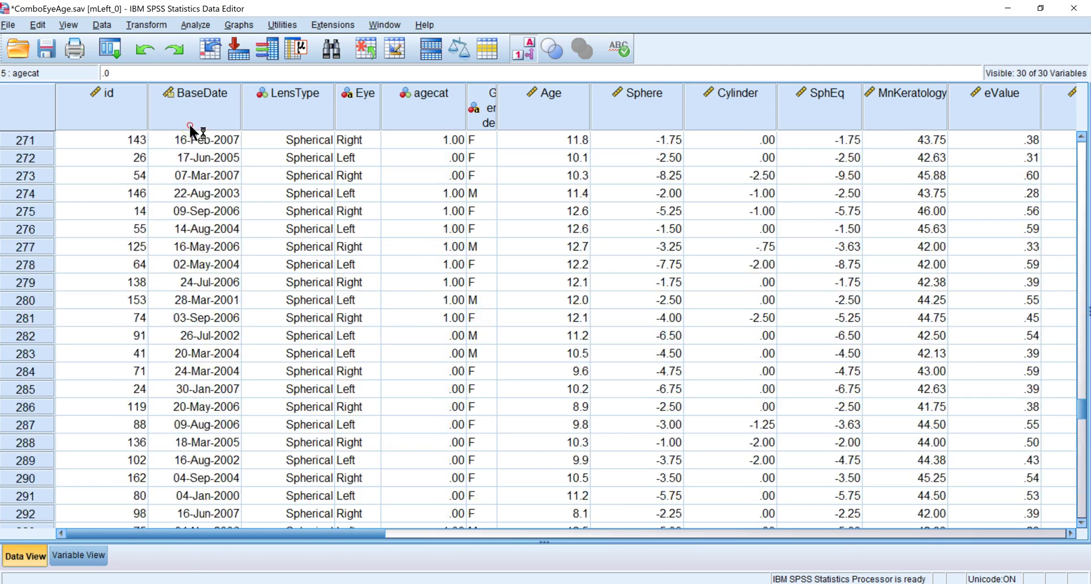
scroll(431, 154, up, 20)
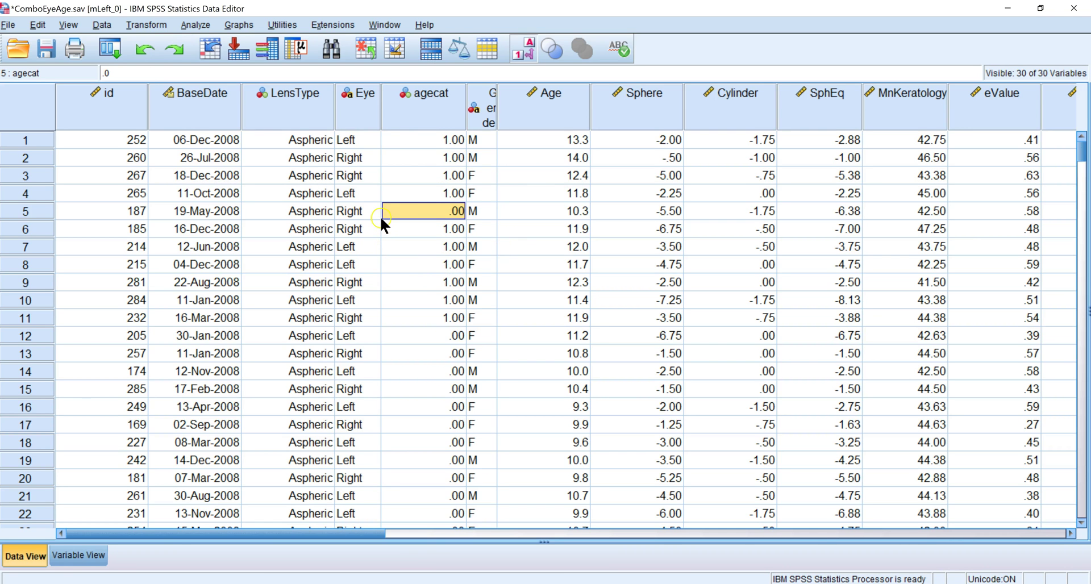
Split the file to compare groups based on Eye, sorting the file by the grouping variable.
click(102, 25)
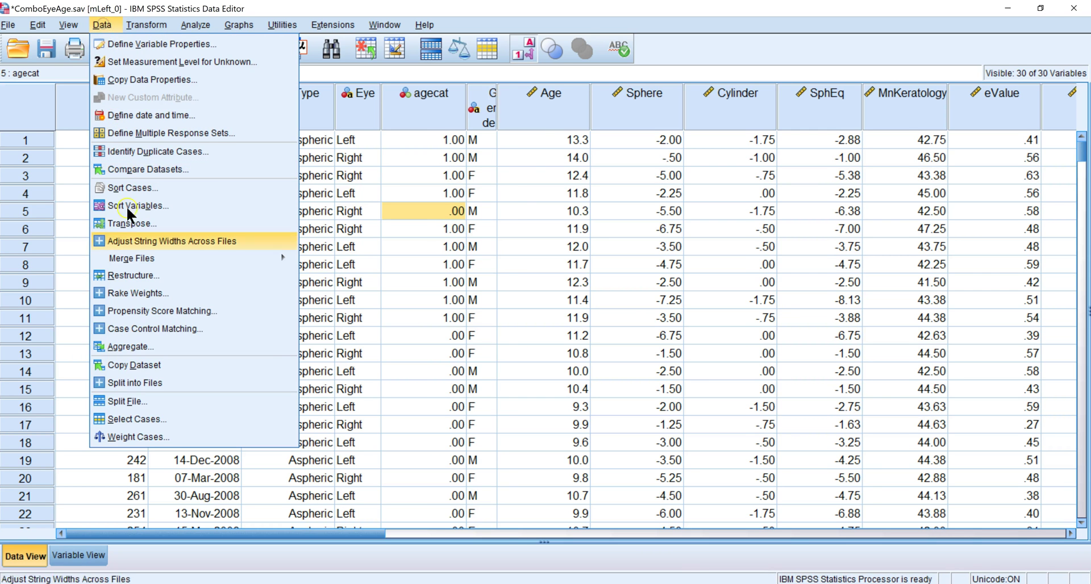
click(130, 401)
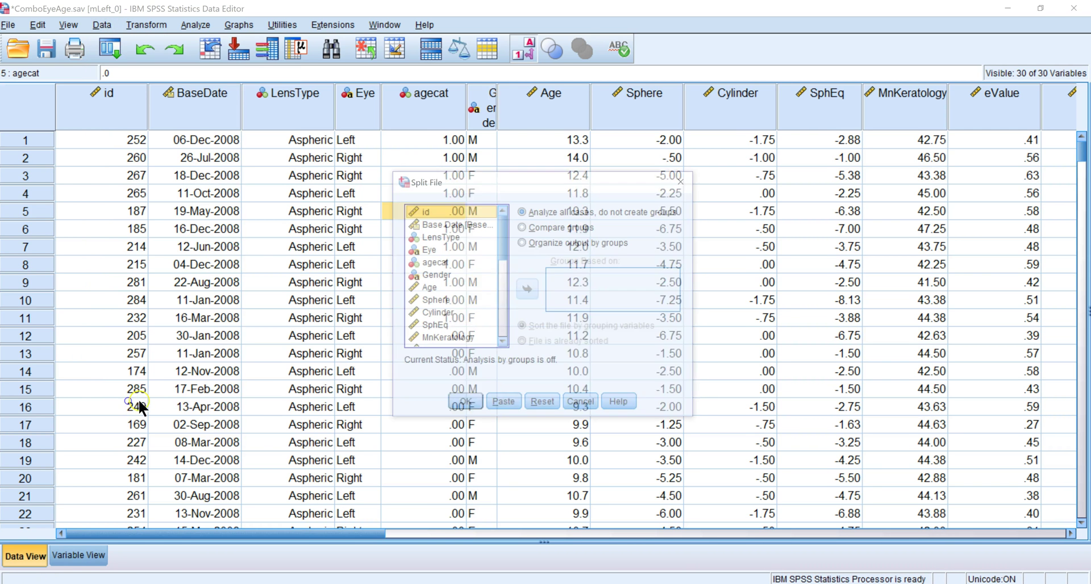
click(525, 227)
click(428, 250)
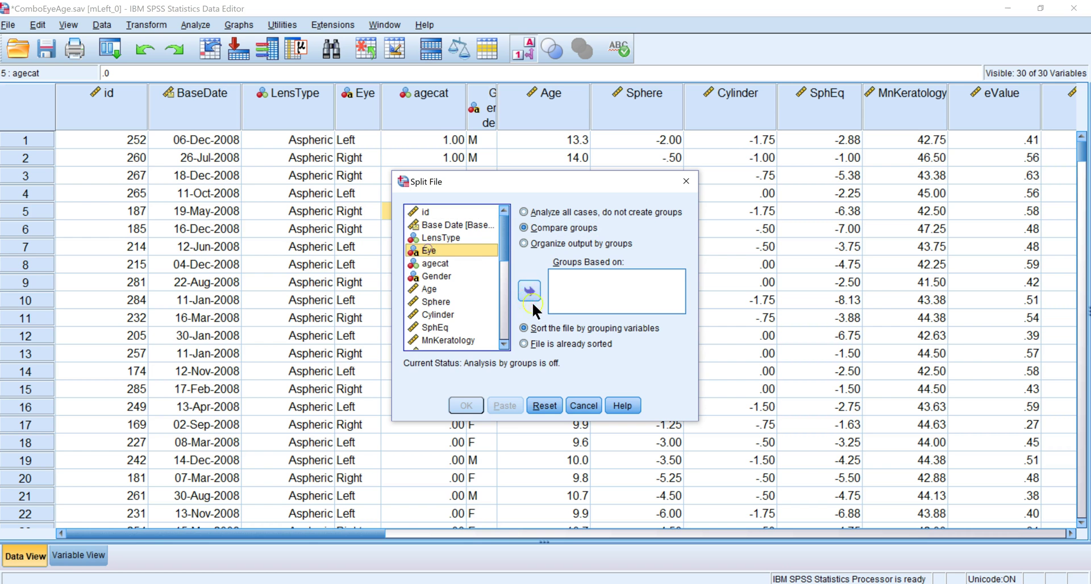
click(527, 290)
click(463, 404)
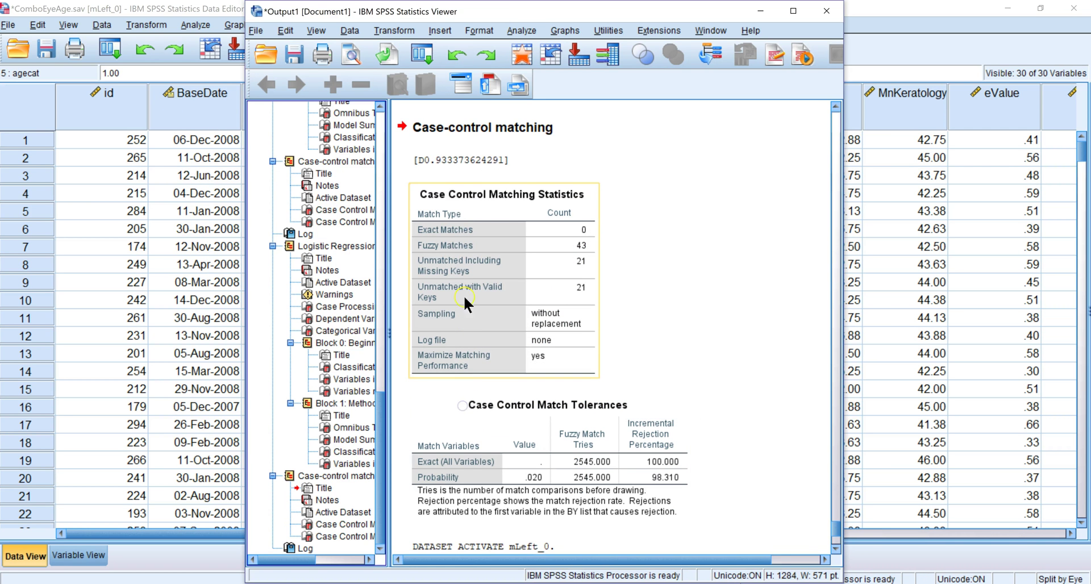
Set up a General Linear Model Univariate analysis with AL5 as dependent variable, LensType as fixed factor and AL0 as covariate.
click(514, 31)
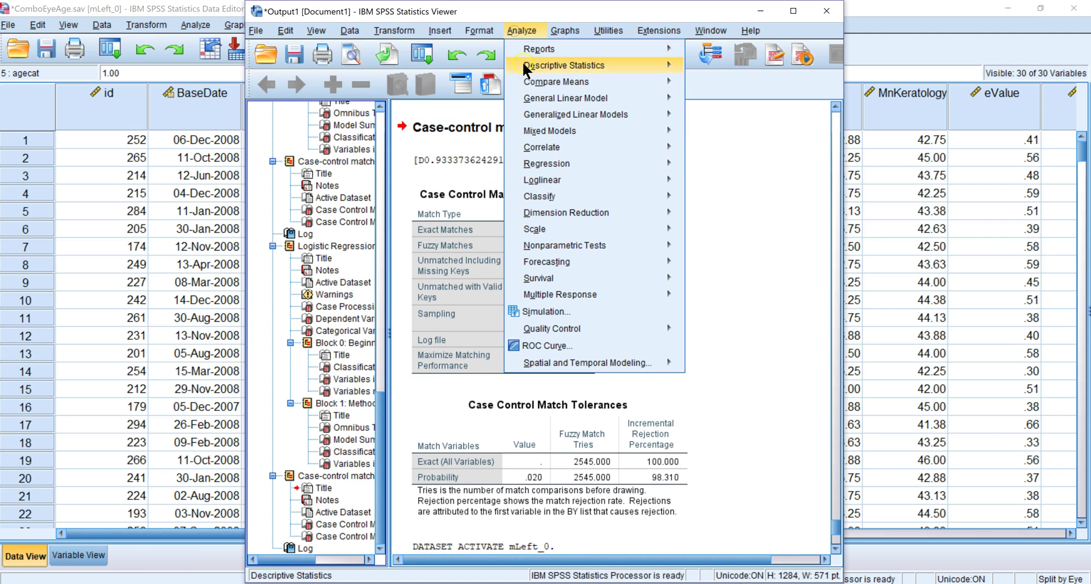
mouse_move(545, 100)
click(701, 99)
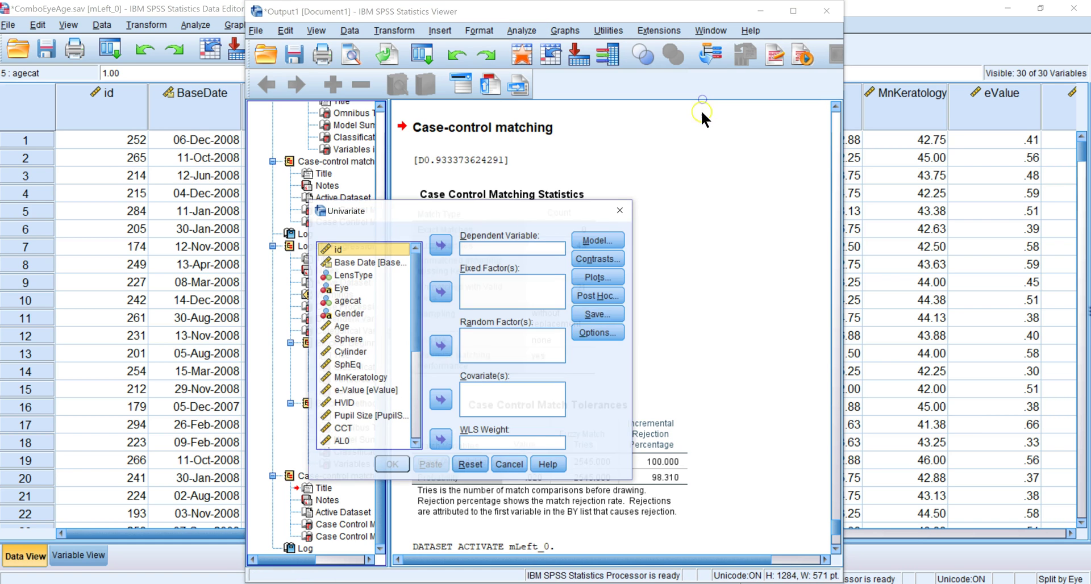
scroll(402, 269, down, 5)
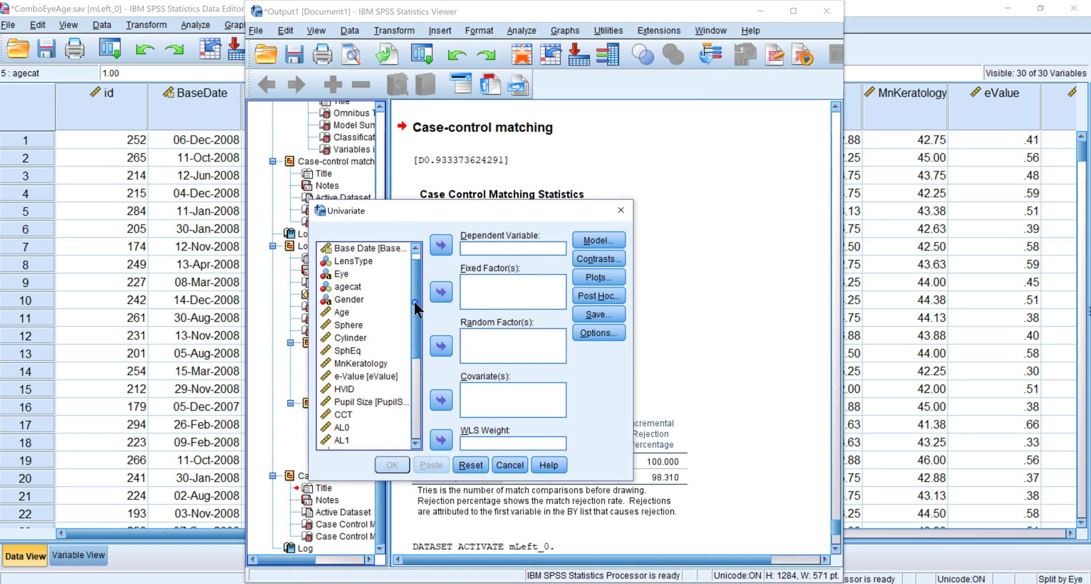
click(342, 327)
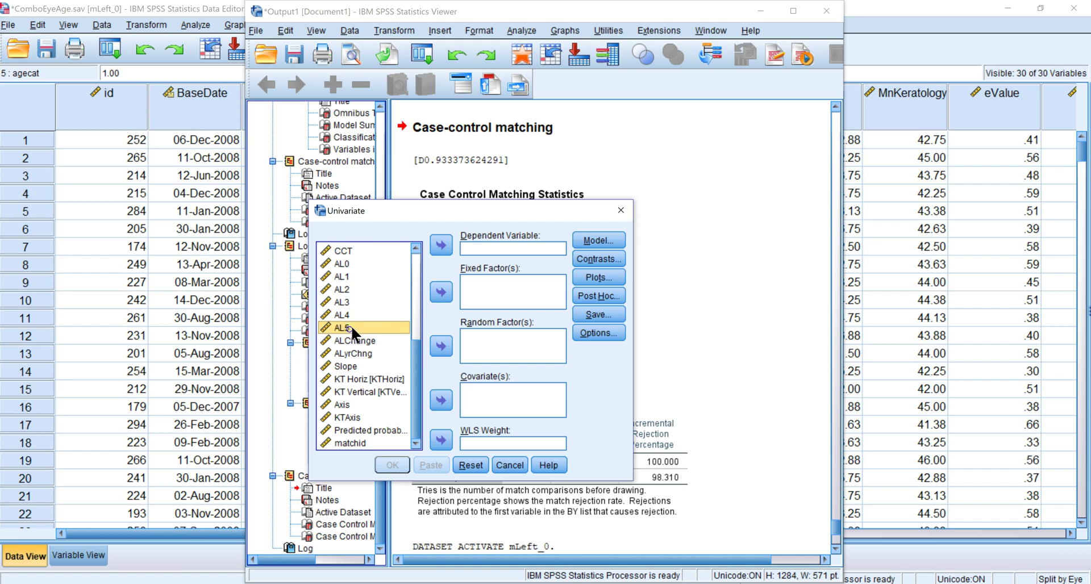
click(439, 240)
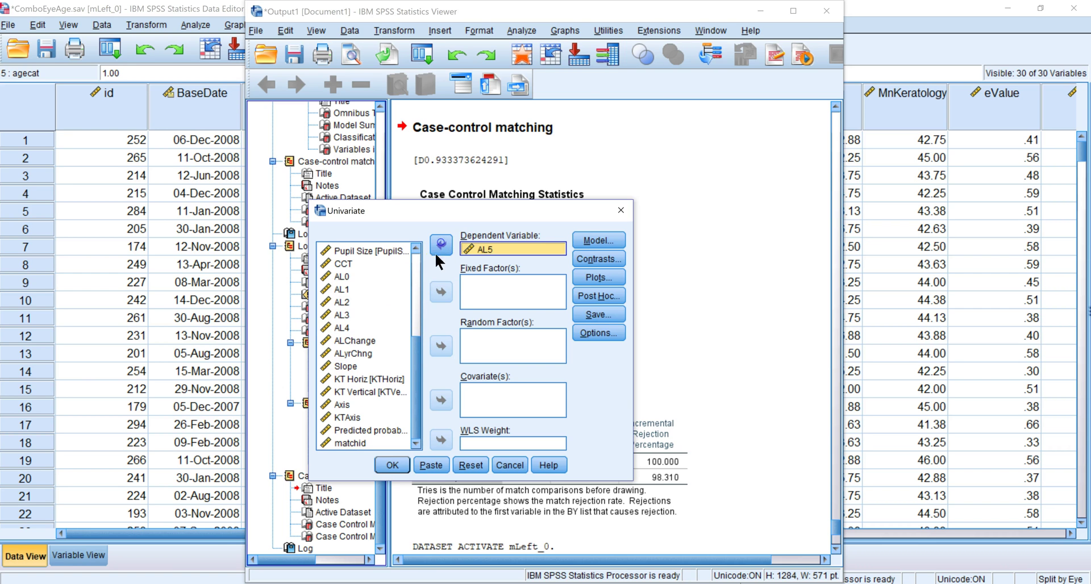
click(343, 275)
click(441, 399)
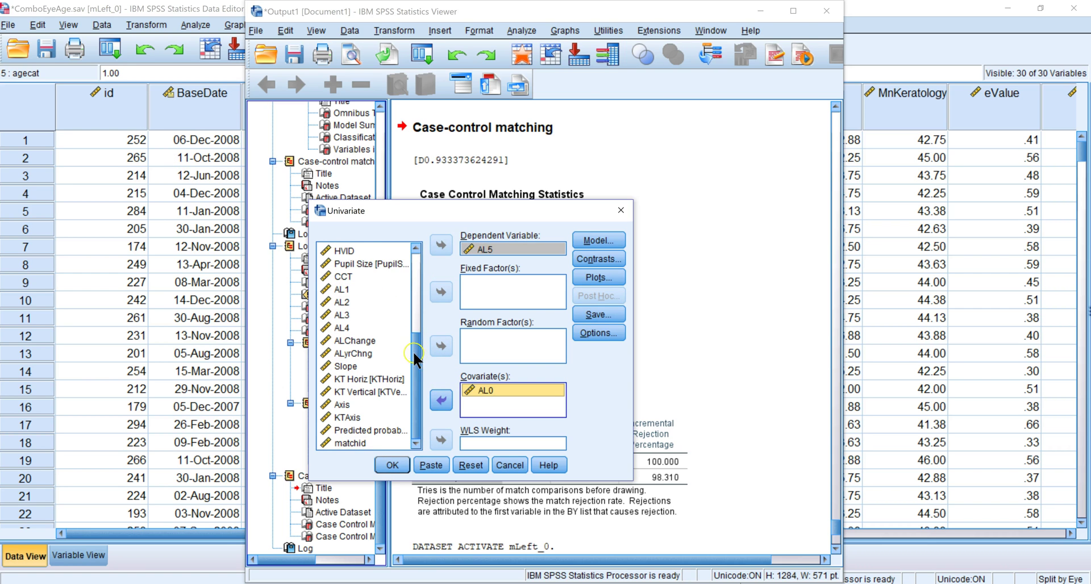
drag(412, 349, 411, 230)
click(354, 275)
click(441, 292)
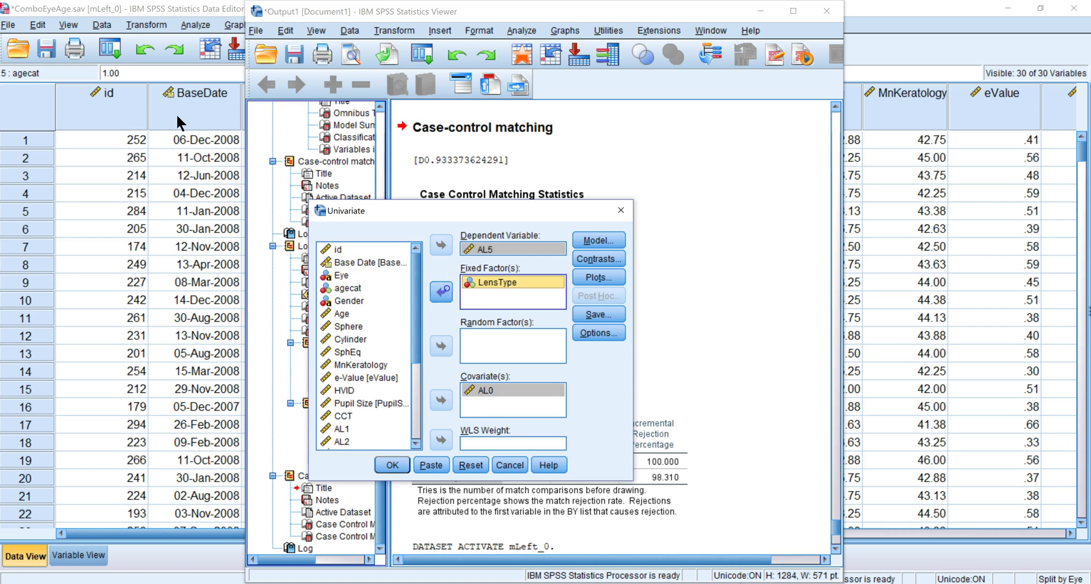
Display marginal means for LensType with main effects compared using LSD(none), and run the univariate analysis.
click(602, 334)
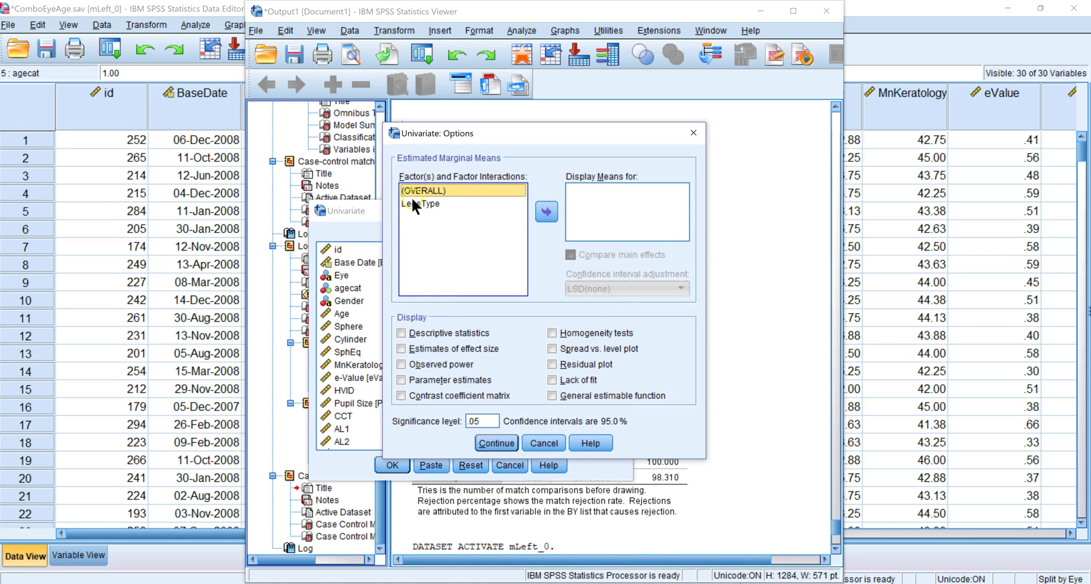
click(420, 203)
click(546, 212)
click(571, 254)
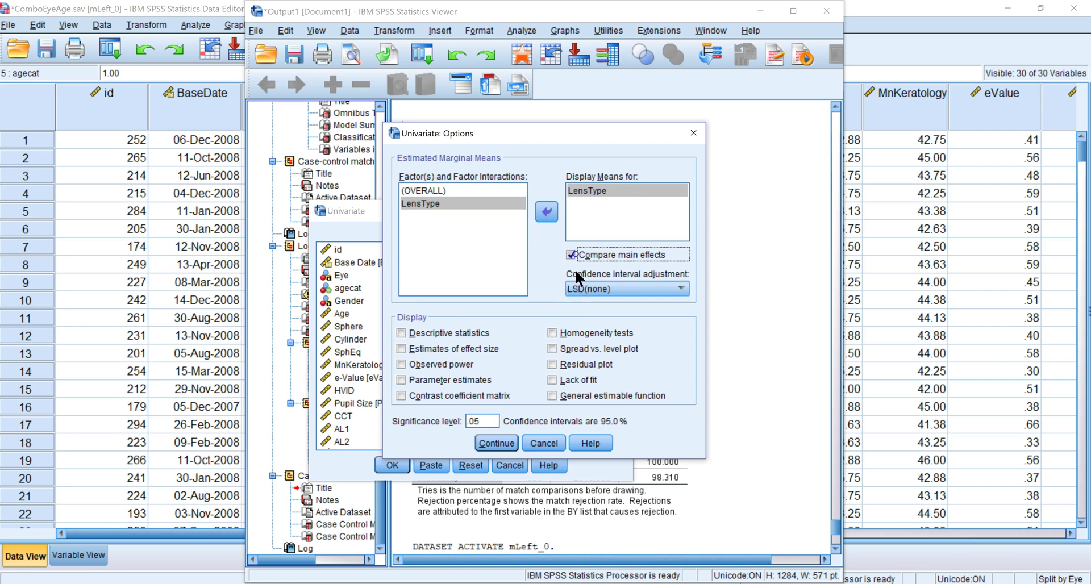
click(496, 443)
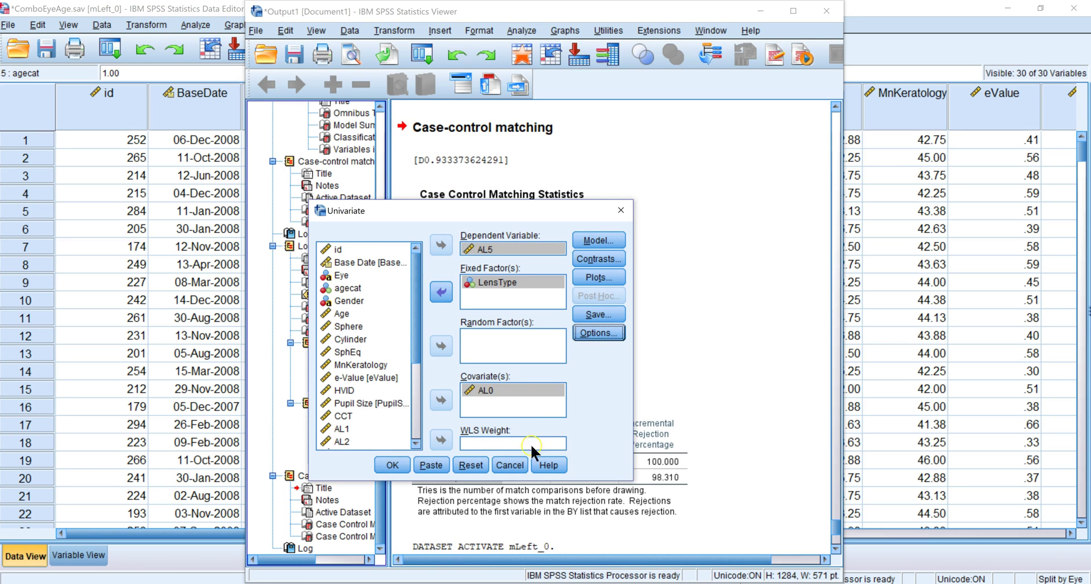
click(391, 464)
scroll(534, 352, down, 2)
click(555, 332)
scroll(555, 332, down, 2)
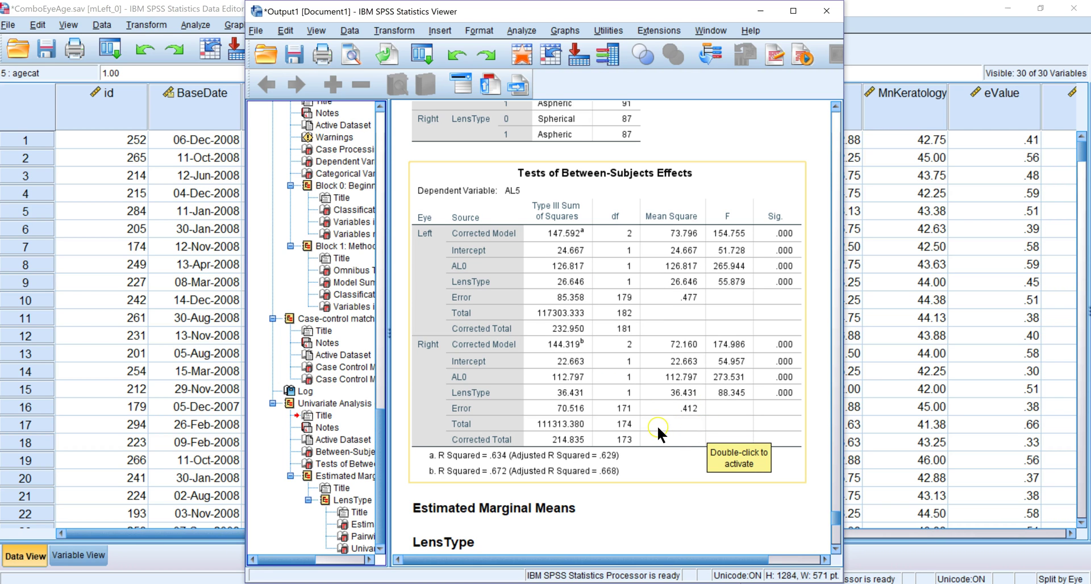
Open the definition of a legacy Simple Scatter chart.
click(565, 31)
mouse_move(610, 138)
click(741, 141)
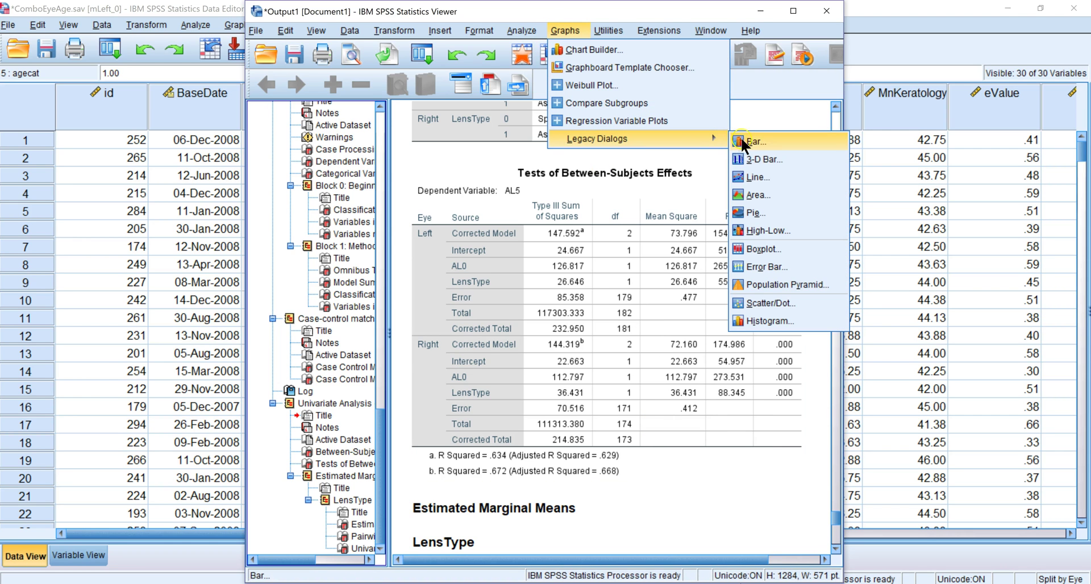
click(766, 301)
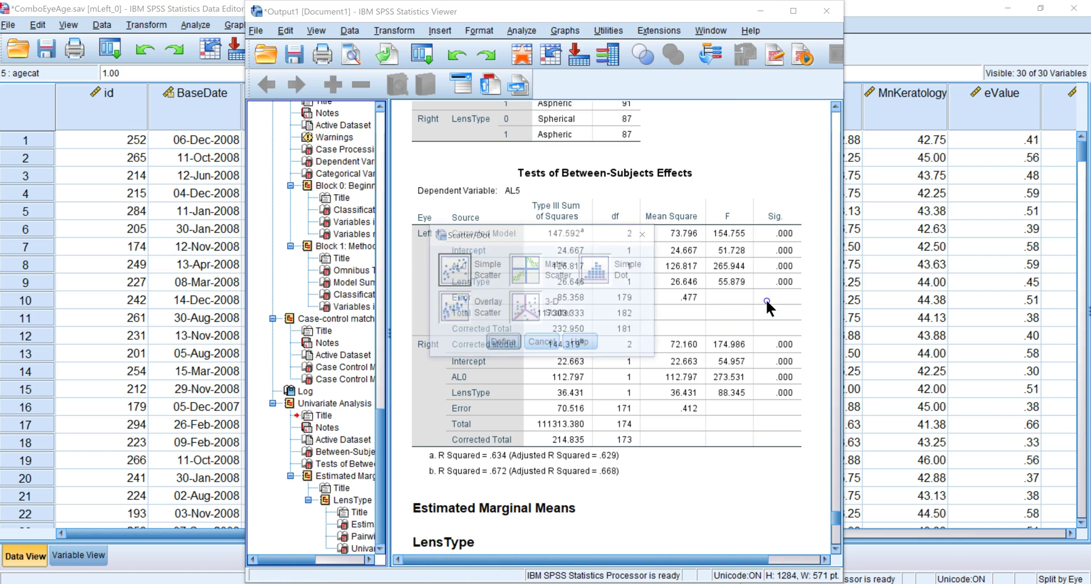
click(455, 267)
click(505, 344)
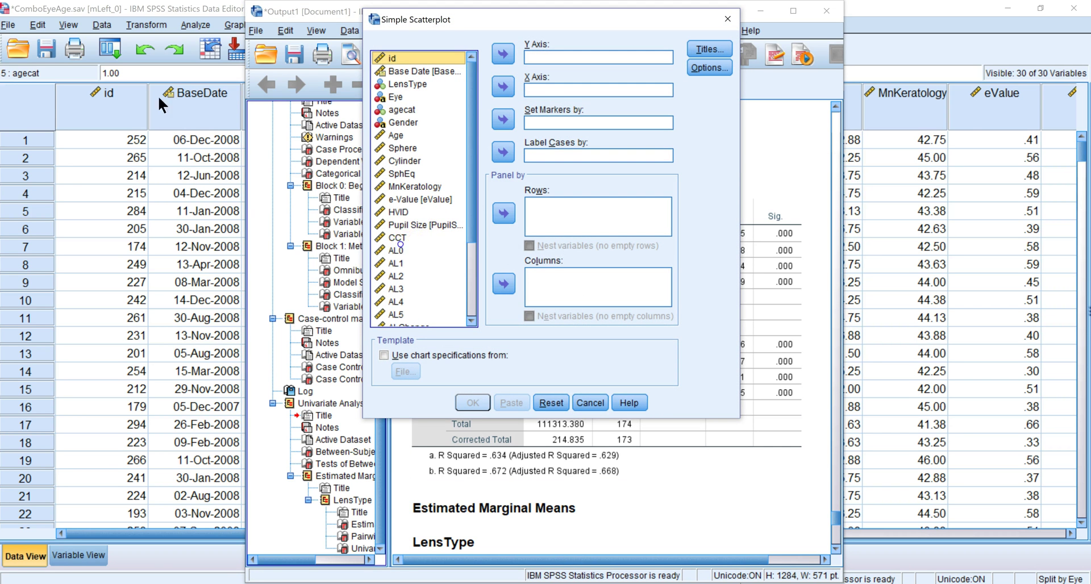
click(398, 238)
click(503, 86)
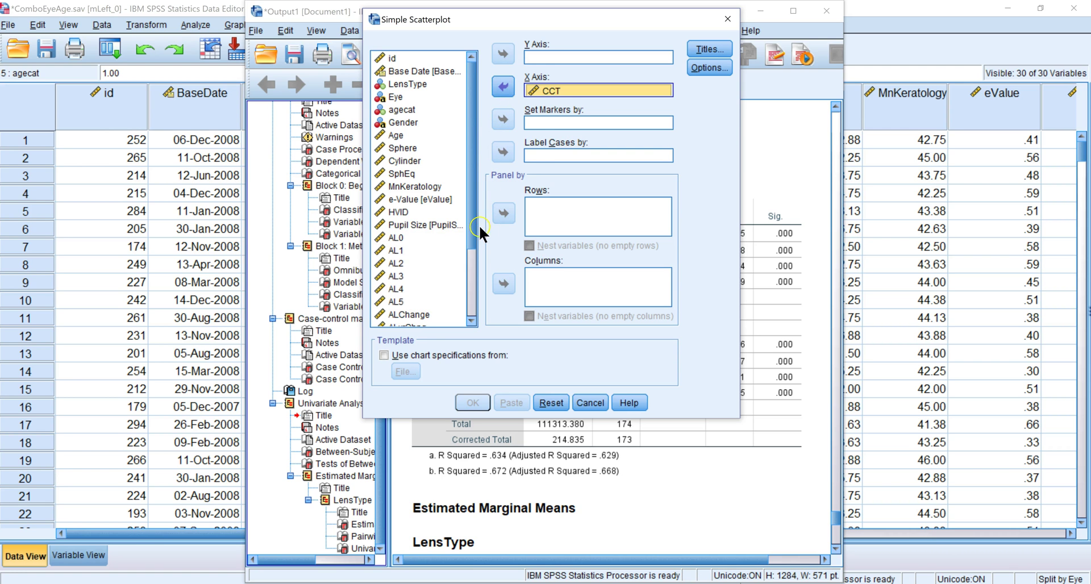
double_click(545, 91)
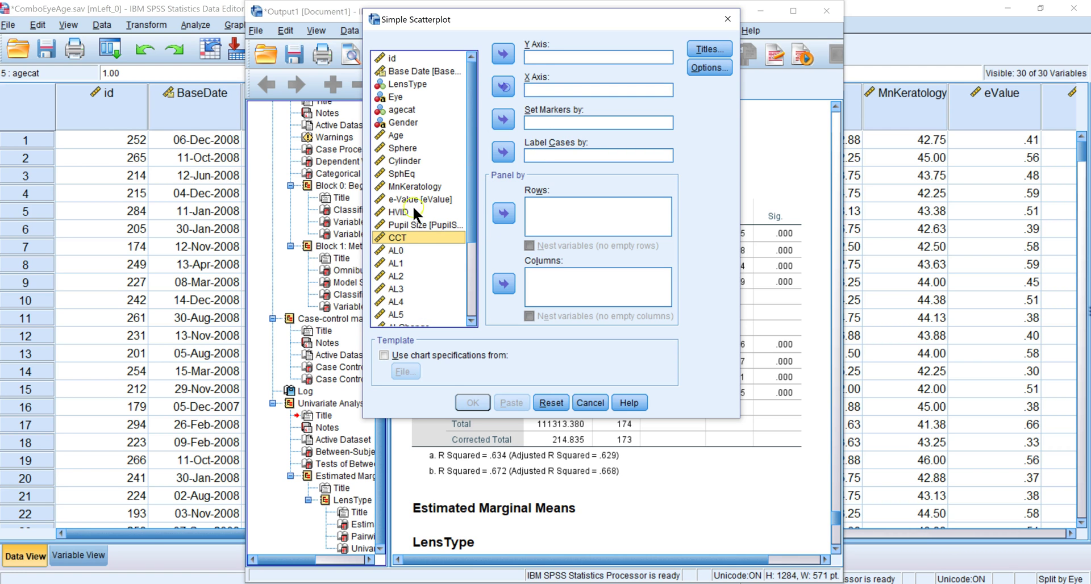
Assign AL0 to the scatterplot's X axis and AL5 to its Y axis.
click(406, 248)
click(503, 86)
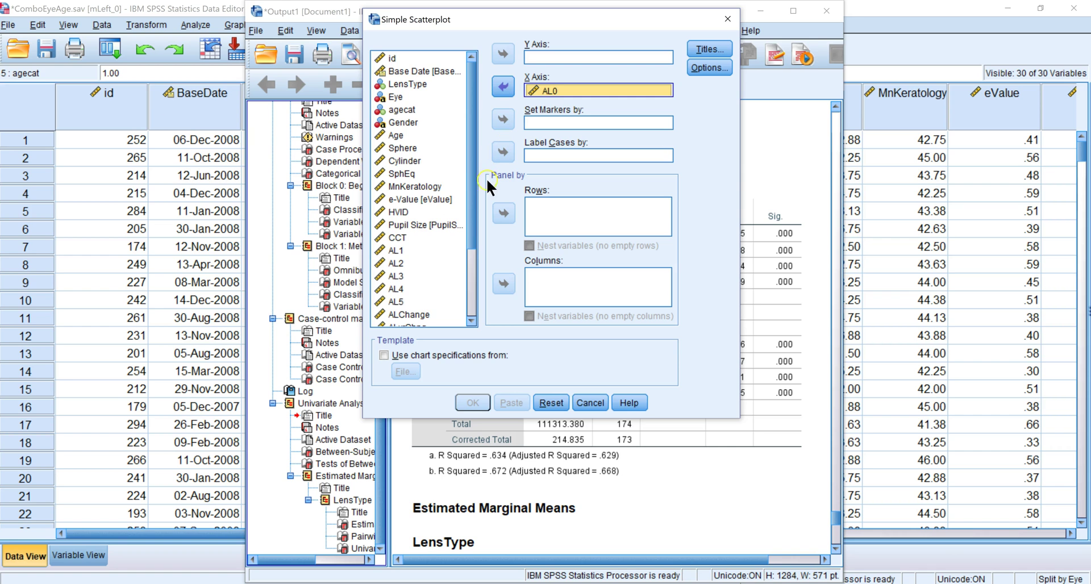
scroll(465, 274, down, 3)
click(384, 193)
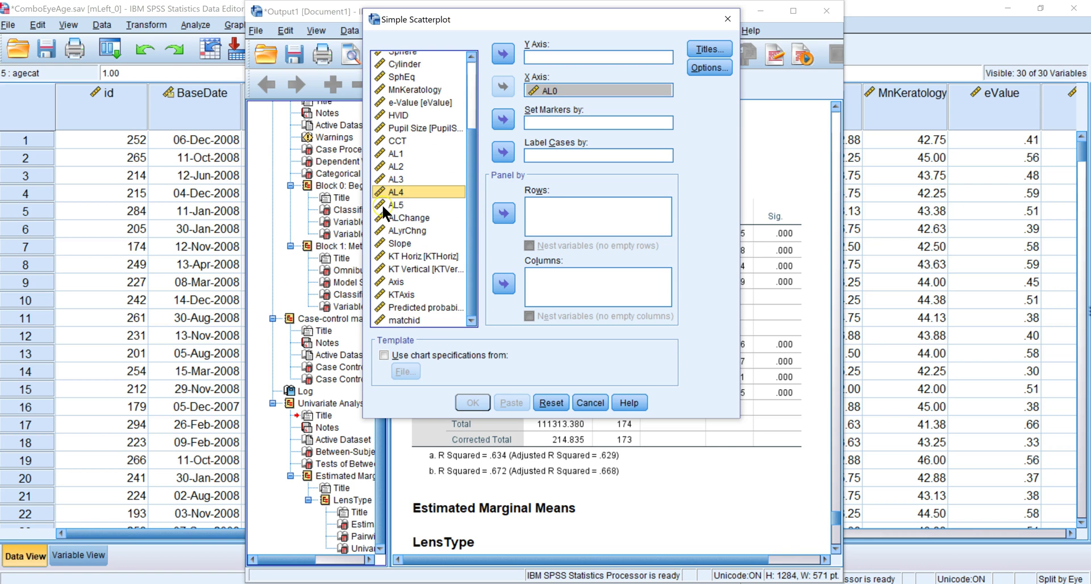
click(382, 203)
click(494, 62)
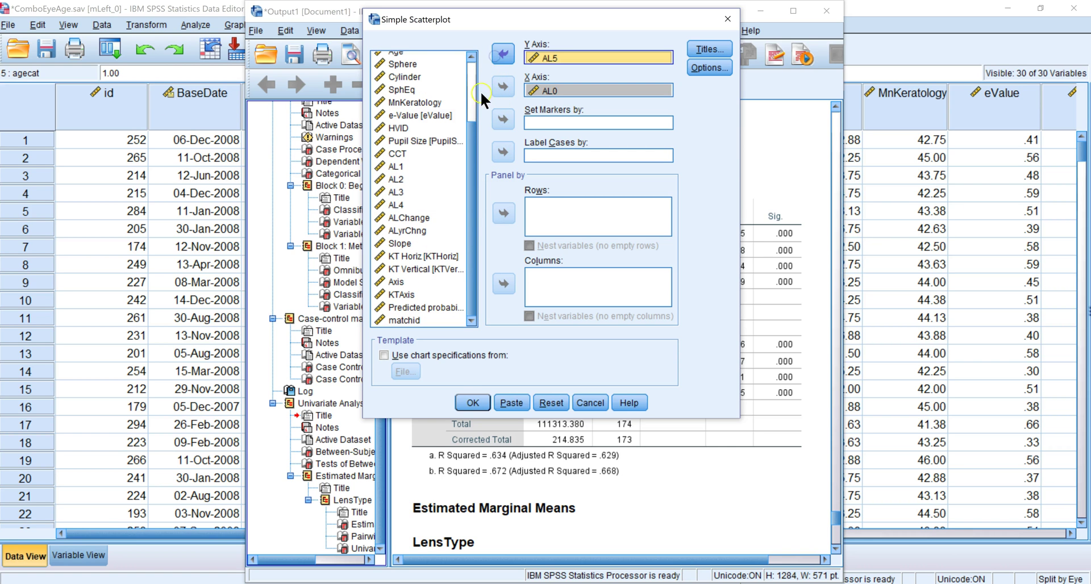
Set the scatterplot markers by LensType and generate the charts for both eyes.
scroll(469, 152, up, 3)
click(417, 84)
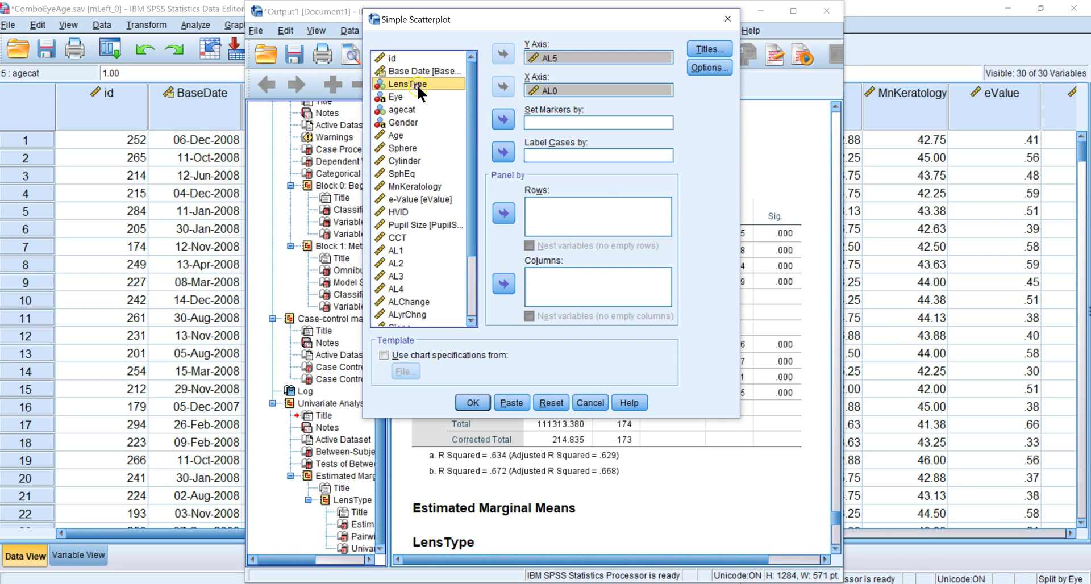
click(503, 118)
click(473, 401)
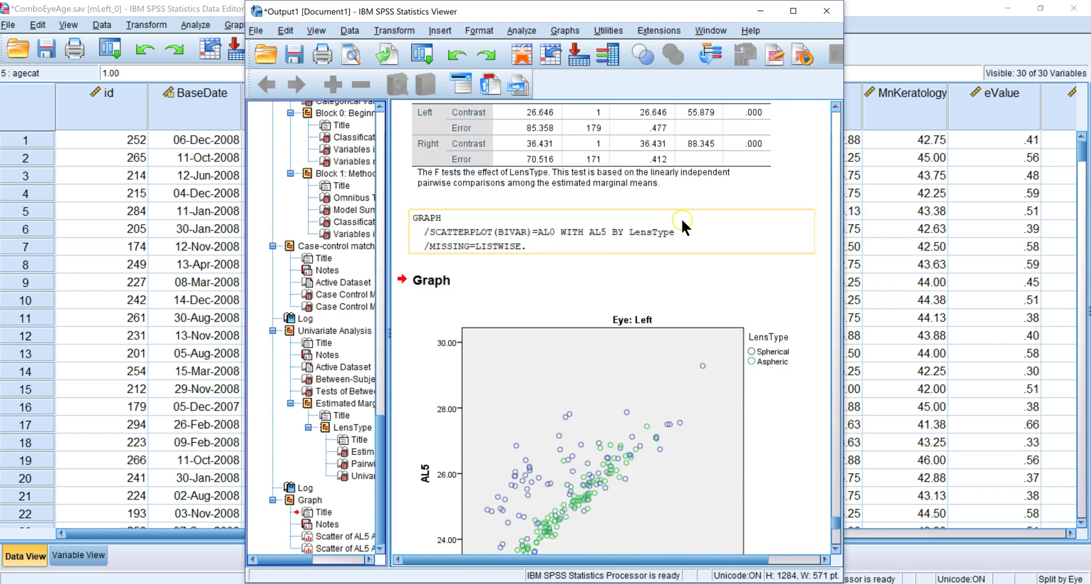
scroll(683, 219, down, 10)
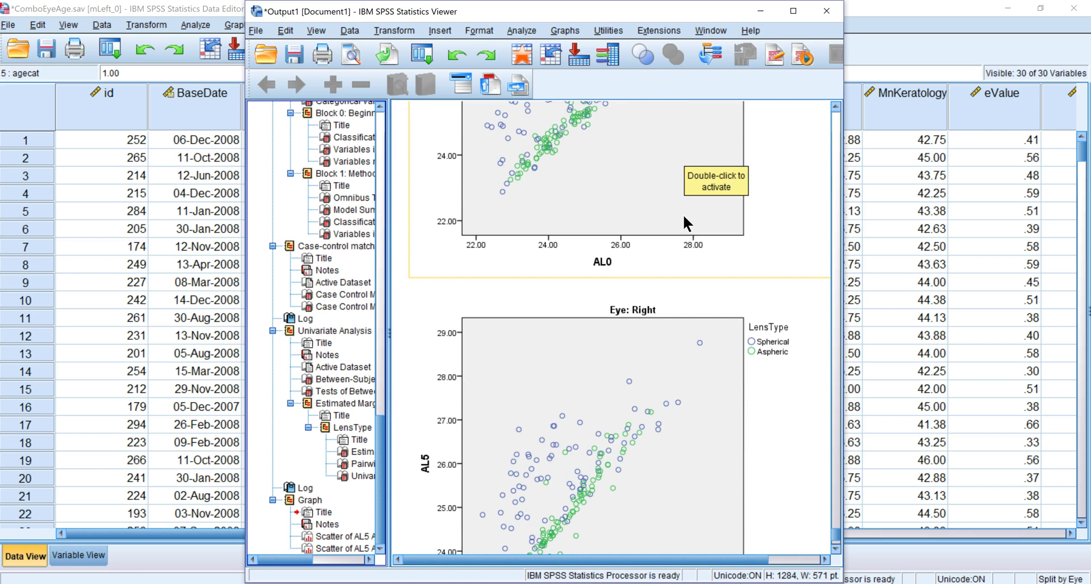
scroll(684, 219, up, 5)
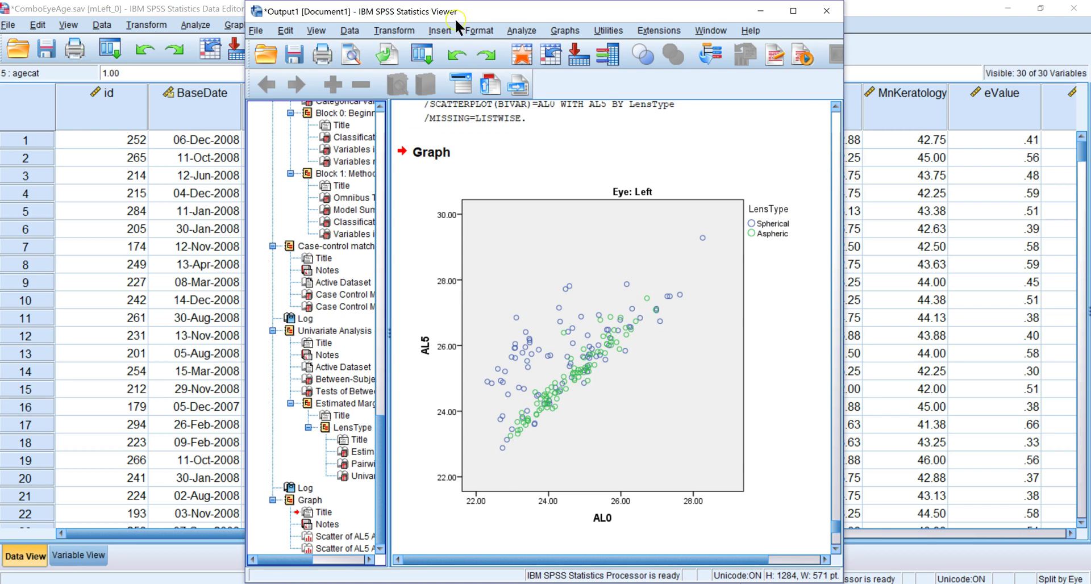
Add a reference line with the custom equation y = x to the left-eye scatterplot and finish editing the chart.
double_click(531, 215)
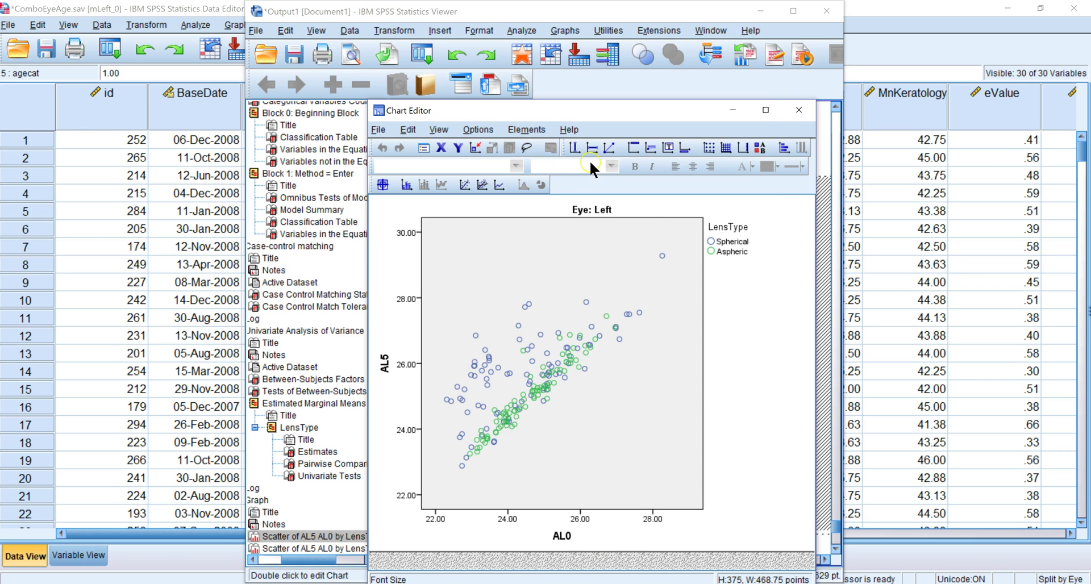
click(606, 146)
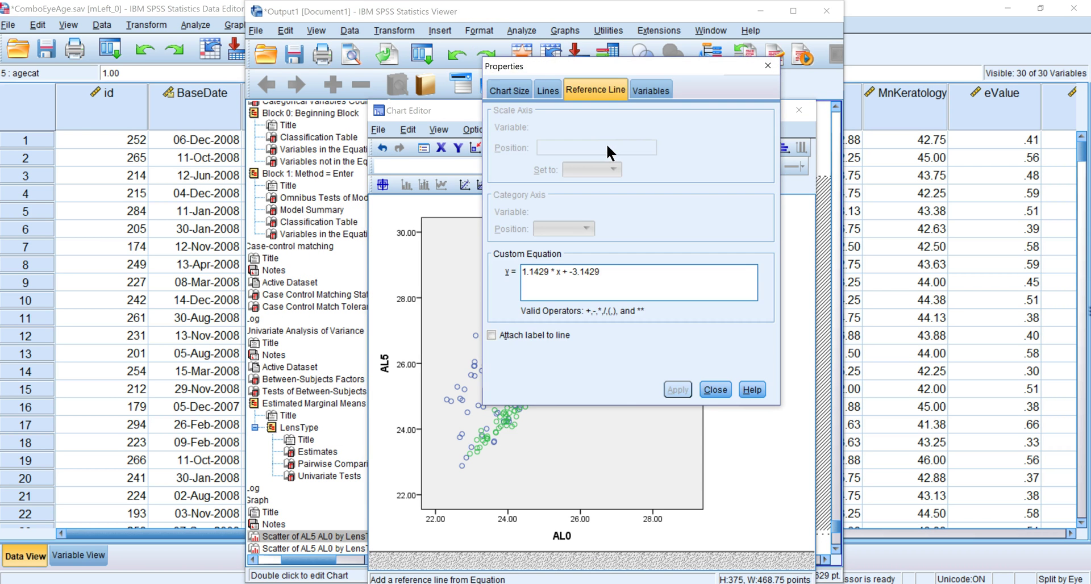
click(600, 278)
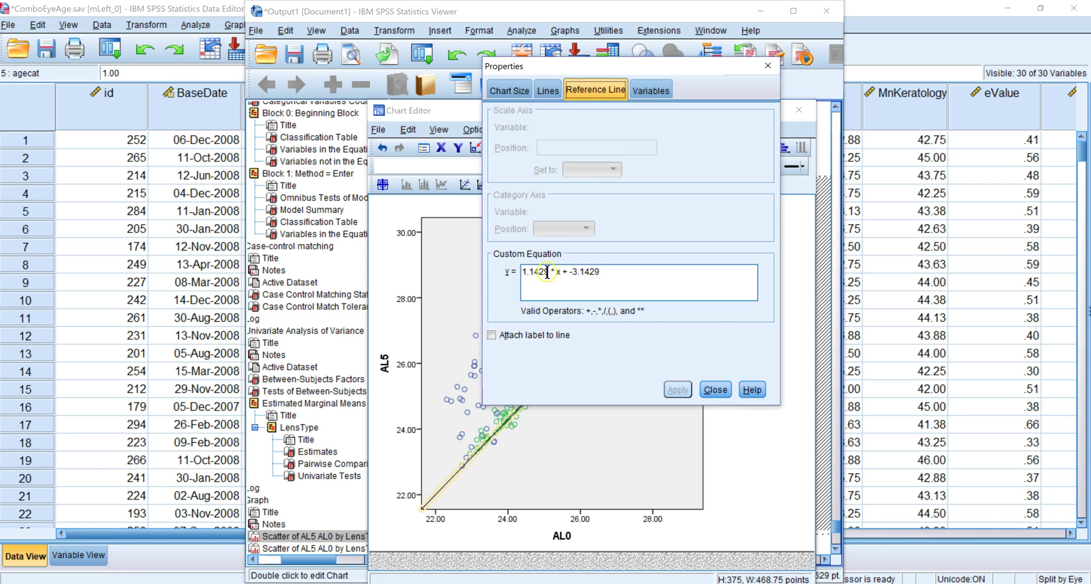
drag(526, 271, 647, 271)
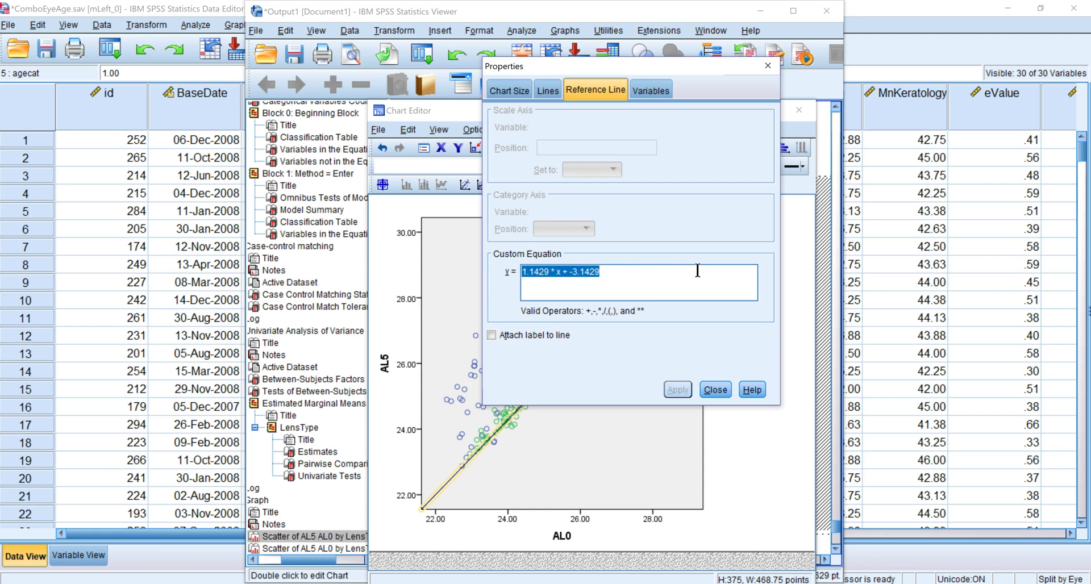
text(x)
click(670, 387)
click(592, 461)
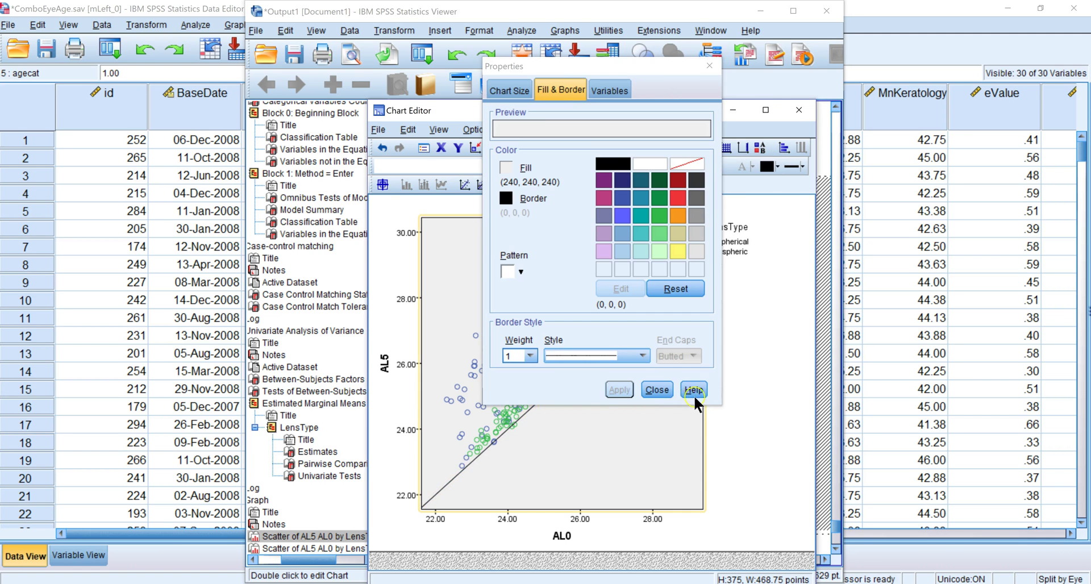
click(665, 391)
click(509, 444)
click(575, 367)
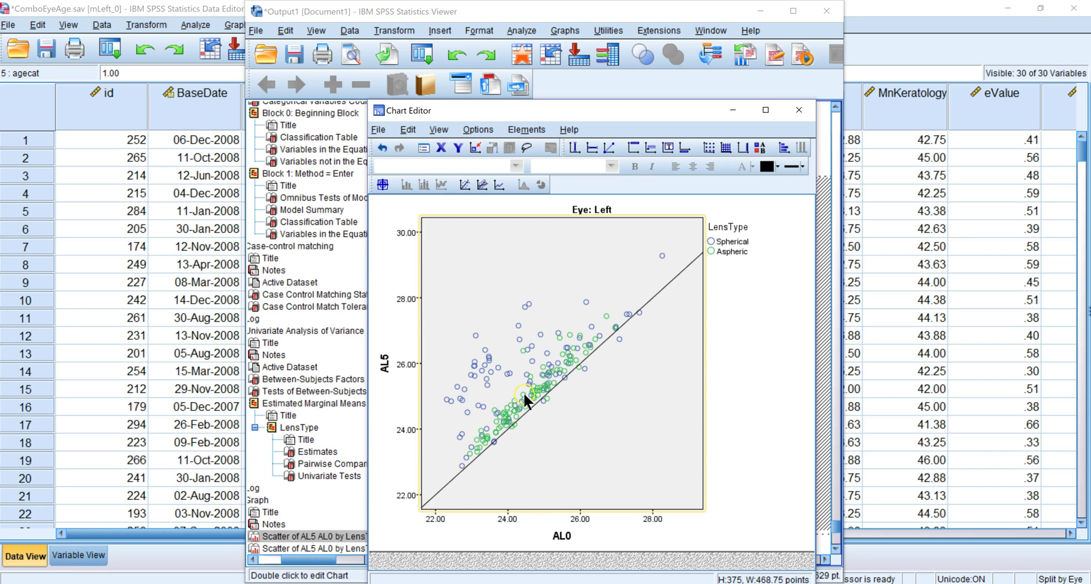
click(799, 109)
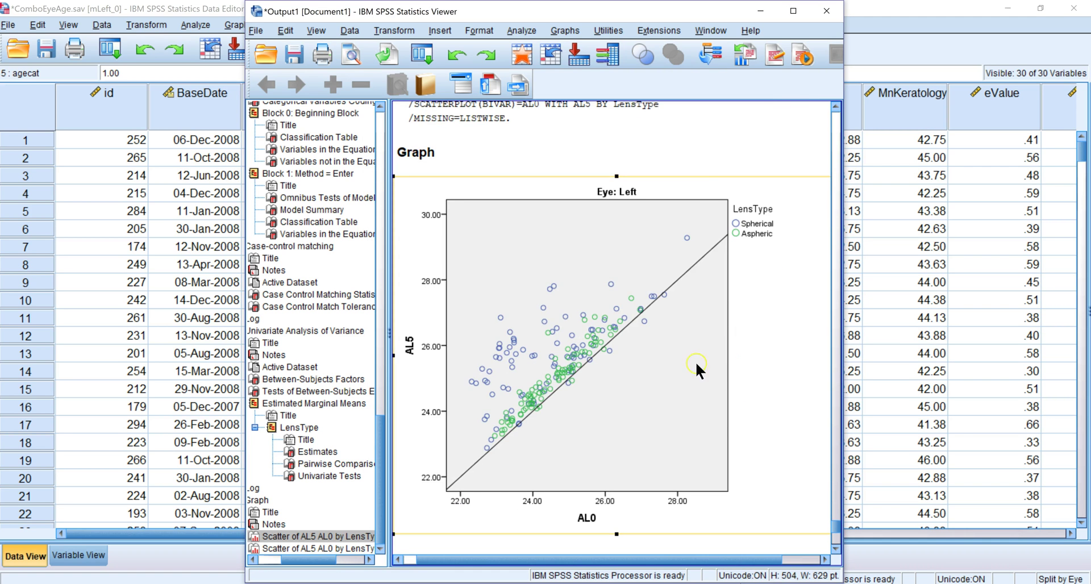
Open the right-eye scatterplot of AL5 against AL0 for editing.
scroll(649, 380, down, 10)
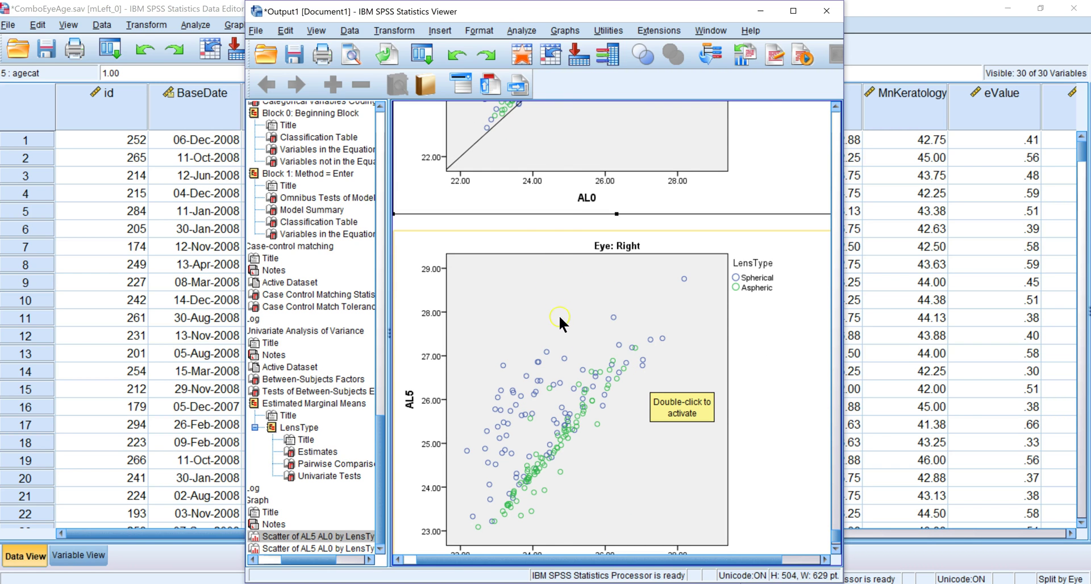
double_click(649, 300)
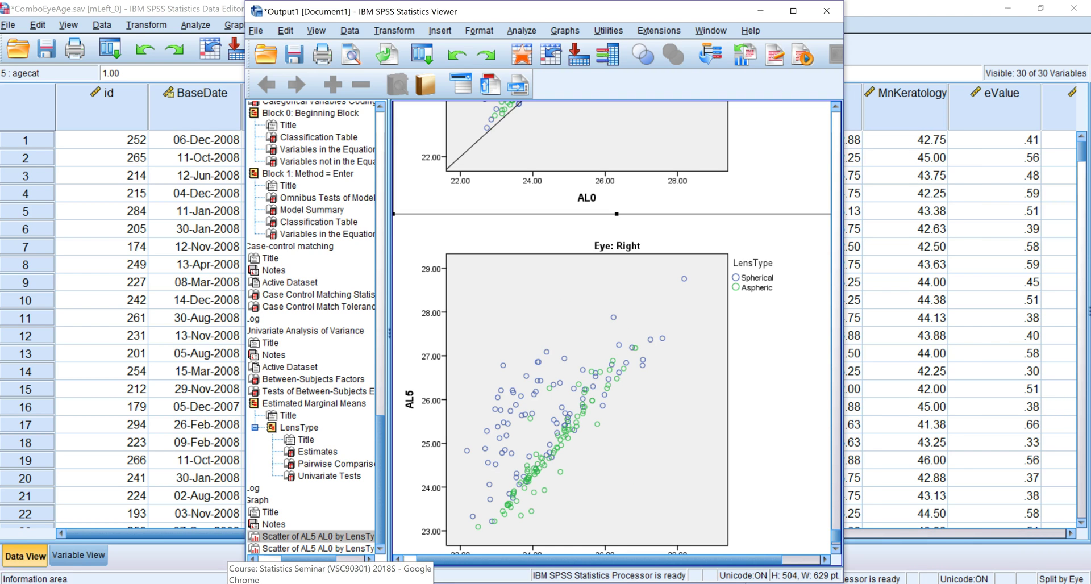